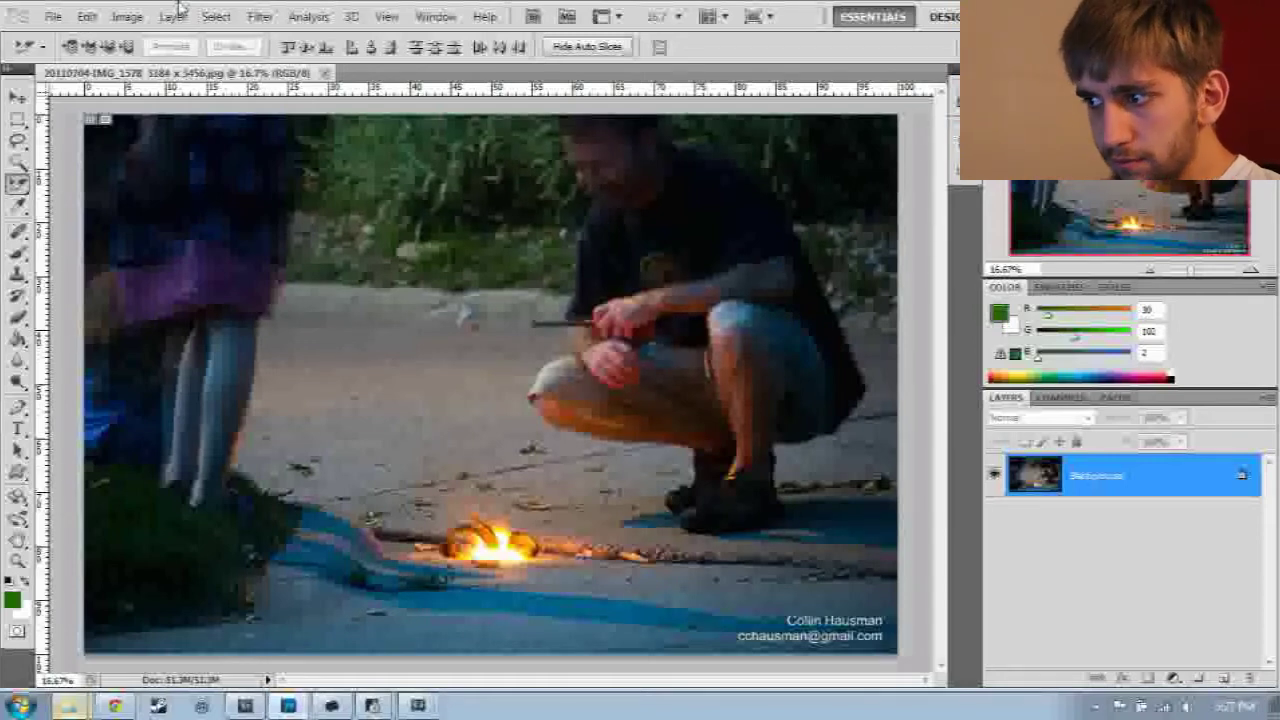
pyautogui.click(175, 16)
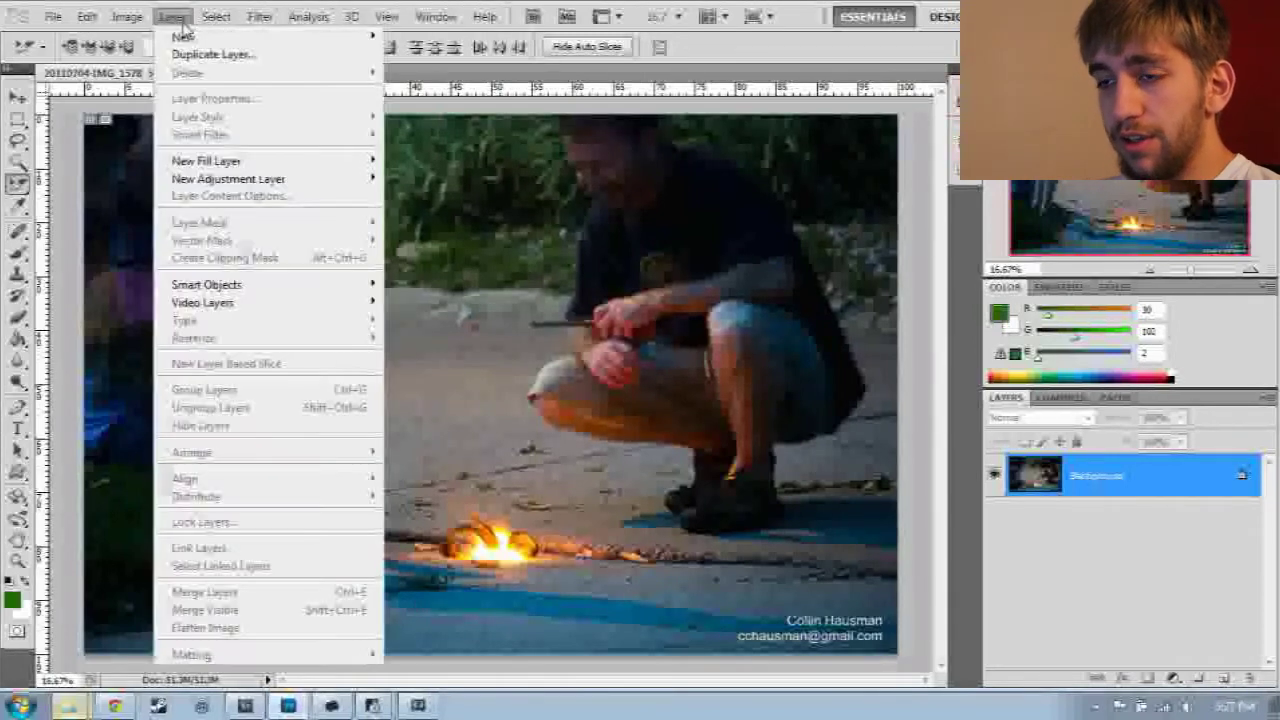
pyautogui.click(176, 17)
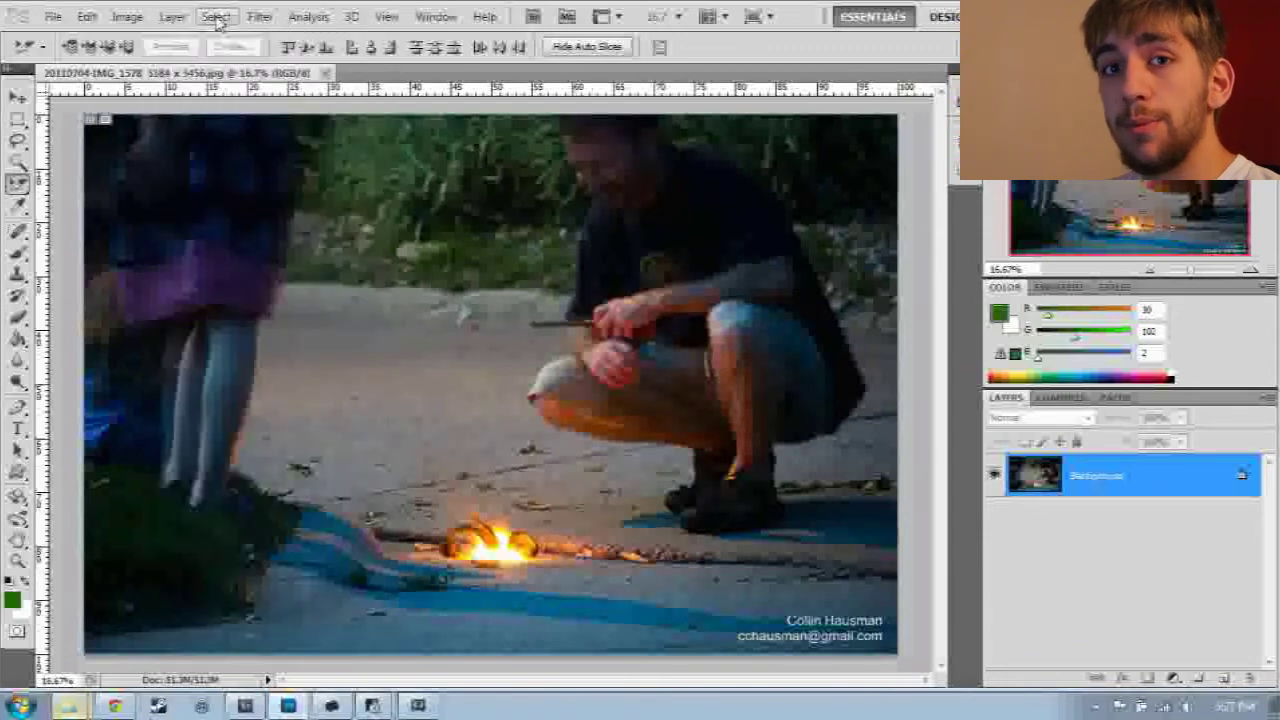
pyautogui.click(215, 17)
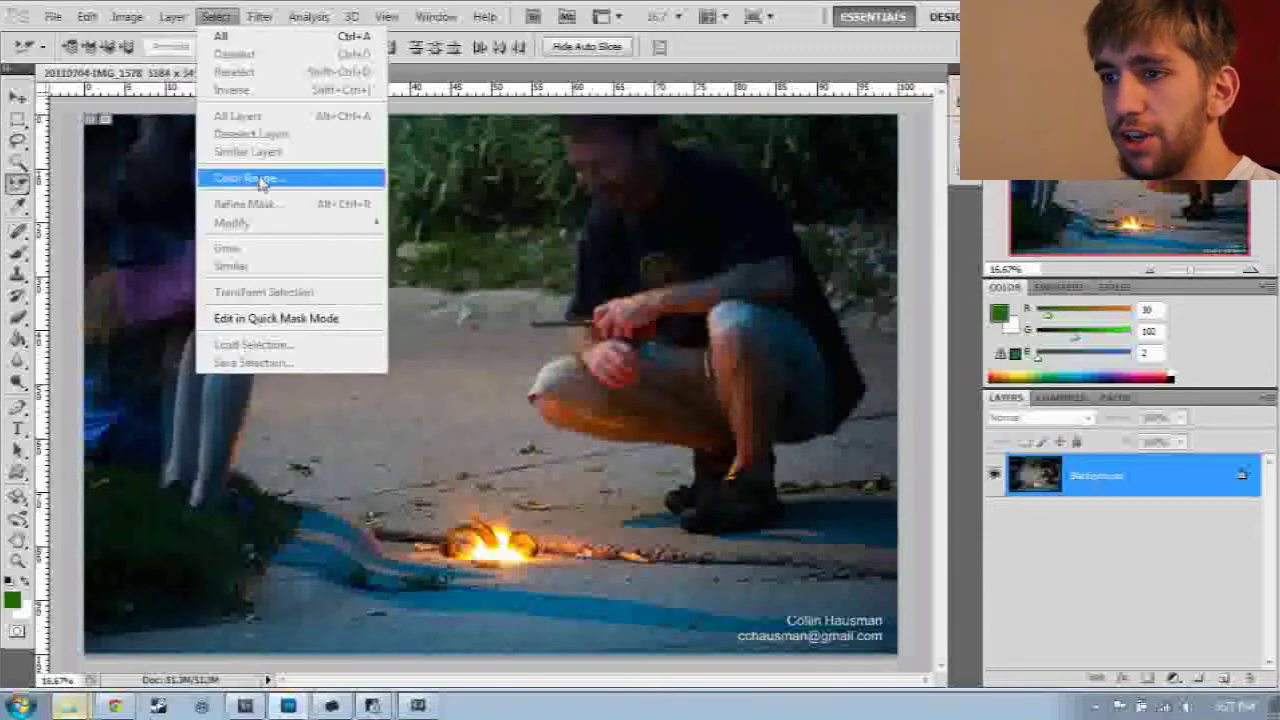
pyautogui.click(1137, 484)
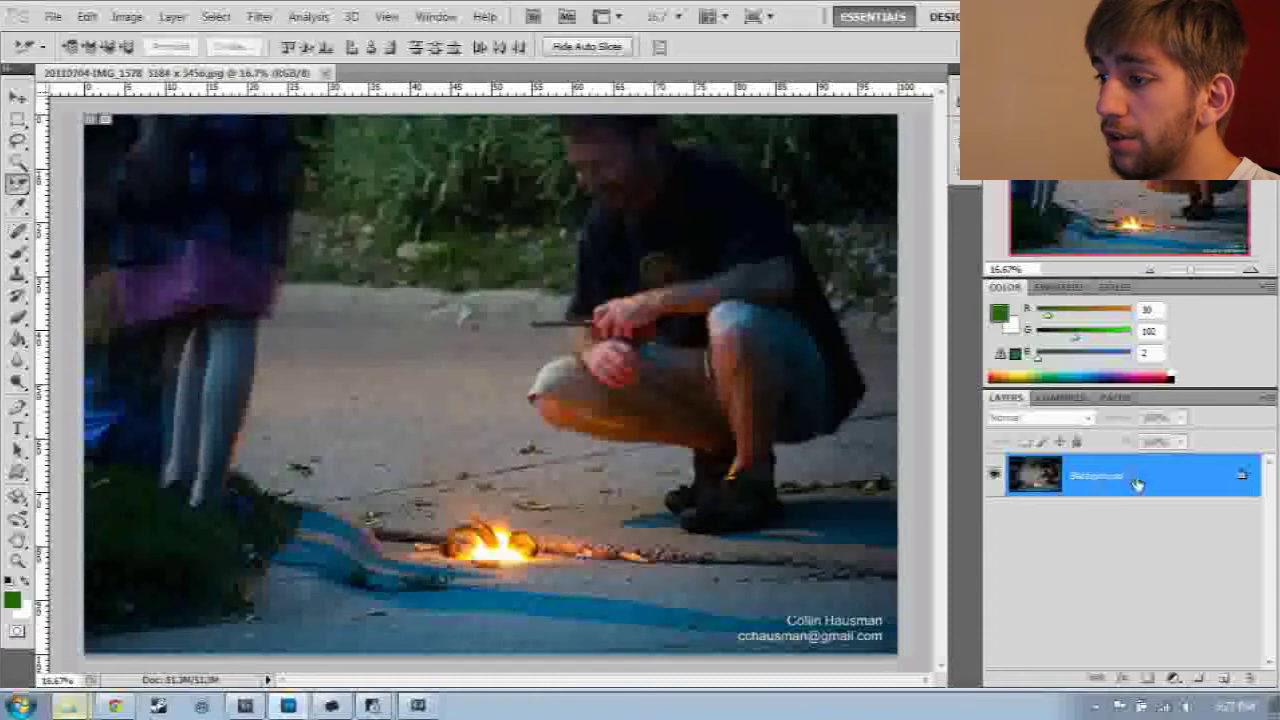
# Step: Convert the Background to a regular layer with the default name and duplicate that layer in the same document
pyautogui.rightClick(1135, 482)
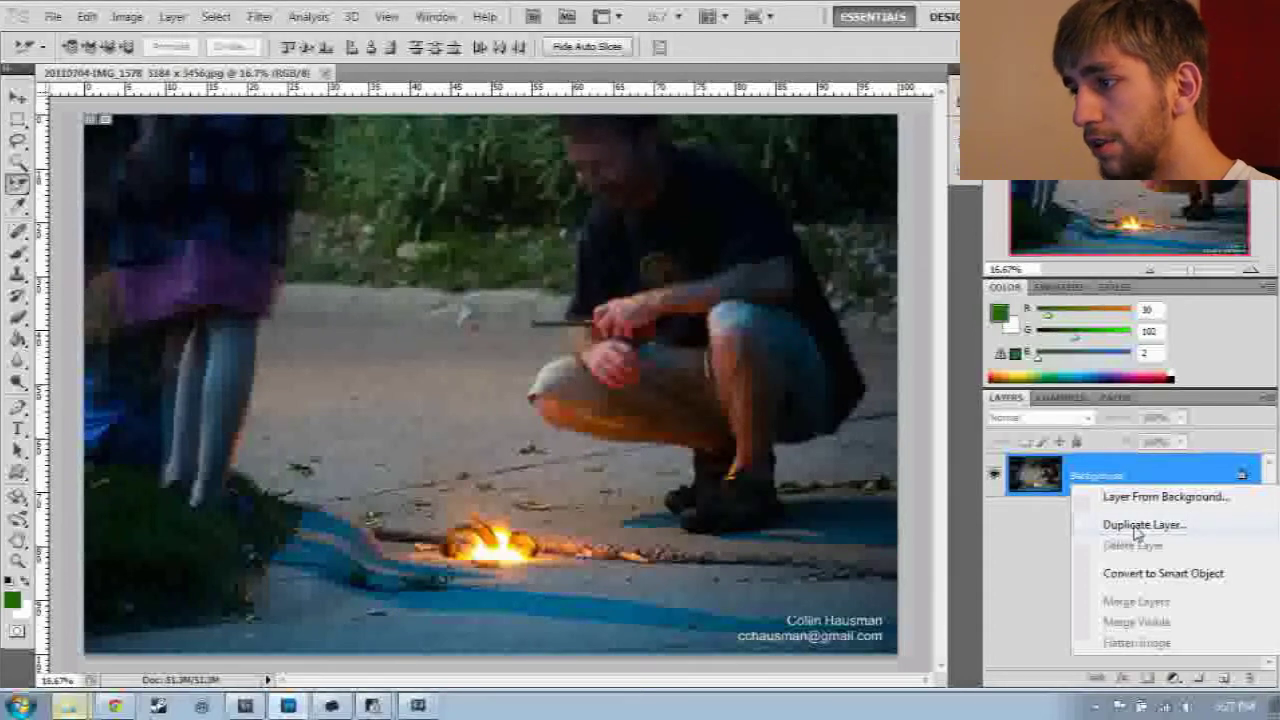
pyautogui.click(1147, 500)
pyautogui.press('Return')
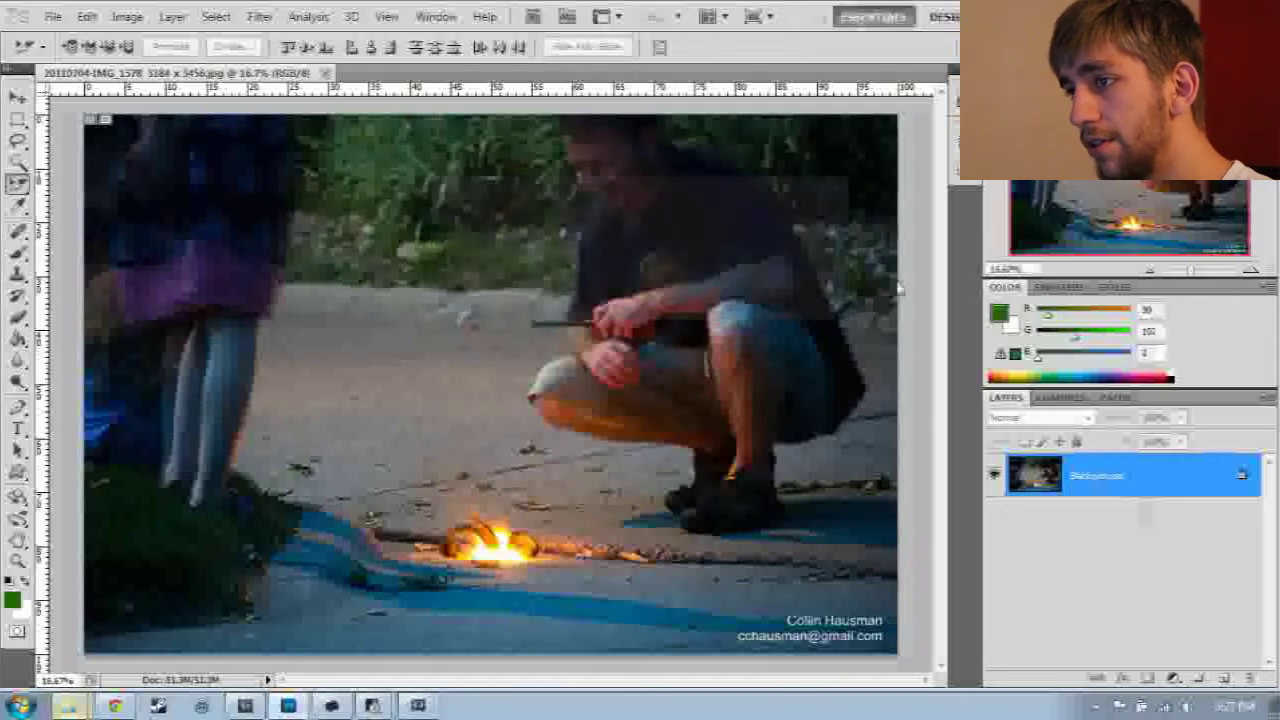
pyautogui.rightClick(1120, 486)
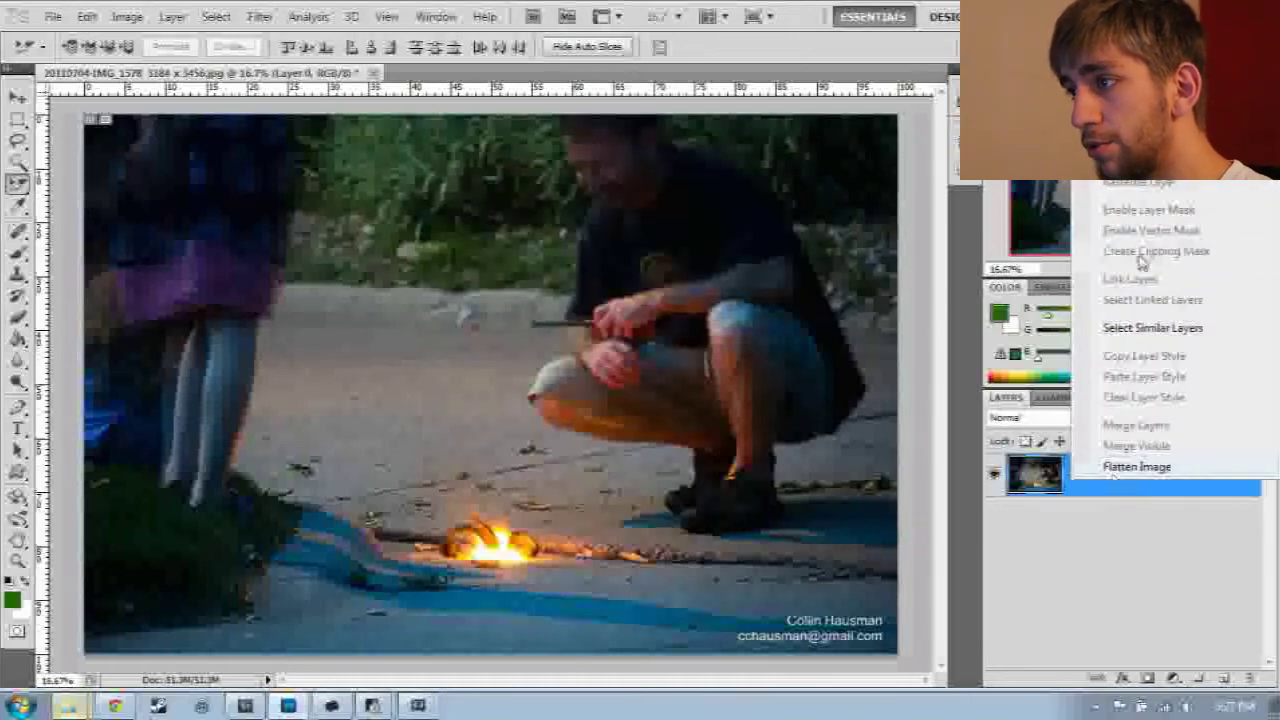
pyautogui.click(1140, 120)
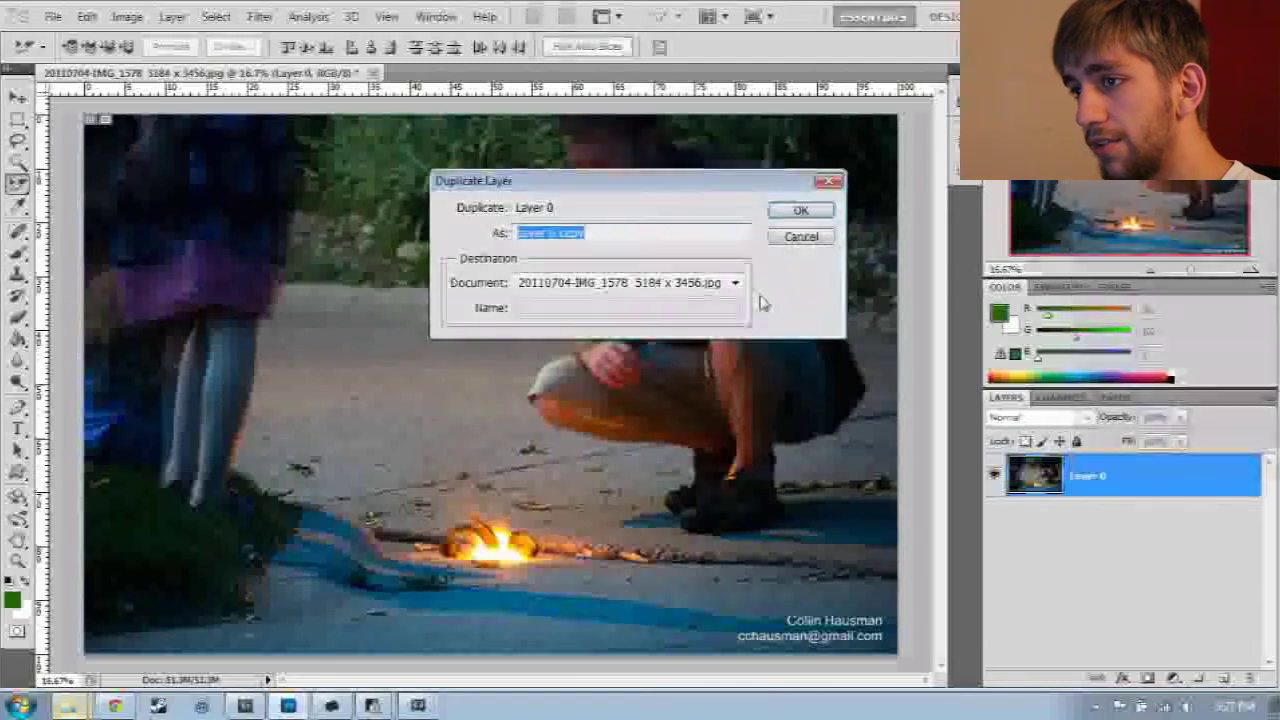
pyautogui.press('Return')
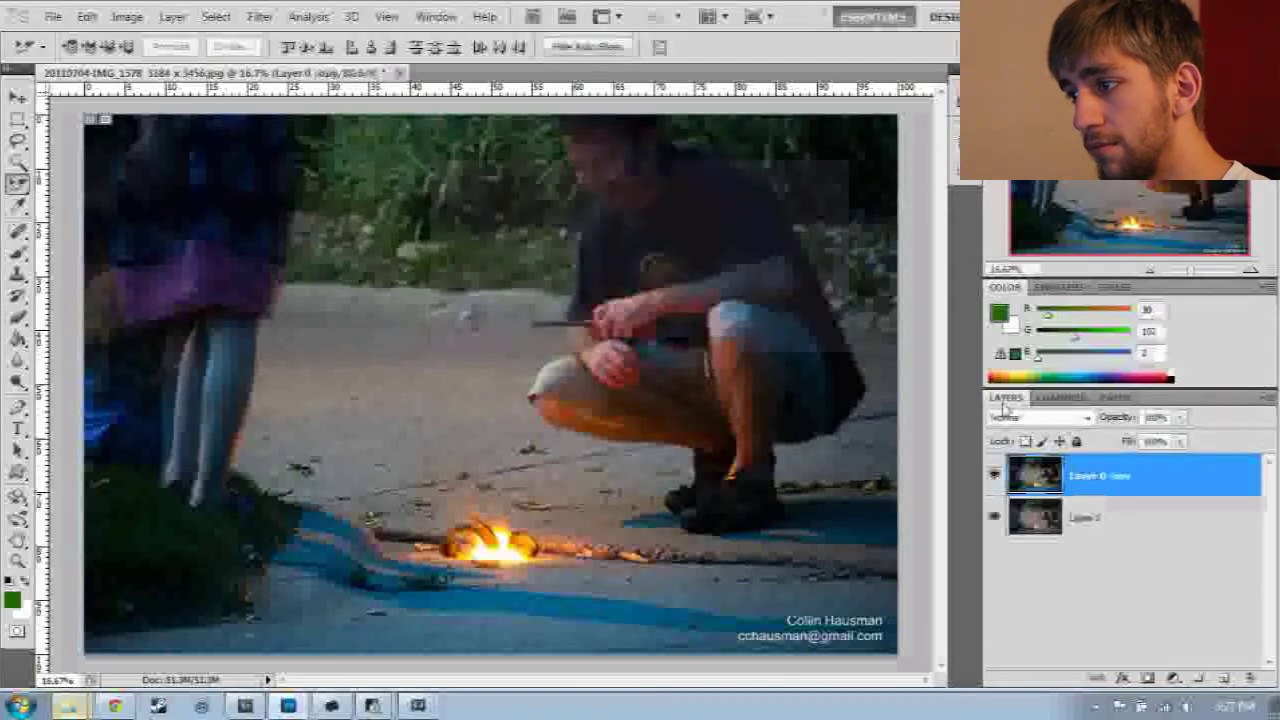
# Step: Fully lock the original photo layer beneath the copy and rename it UDON
pyautogui.click(1117, 518)
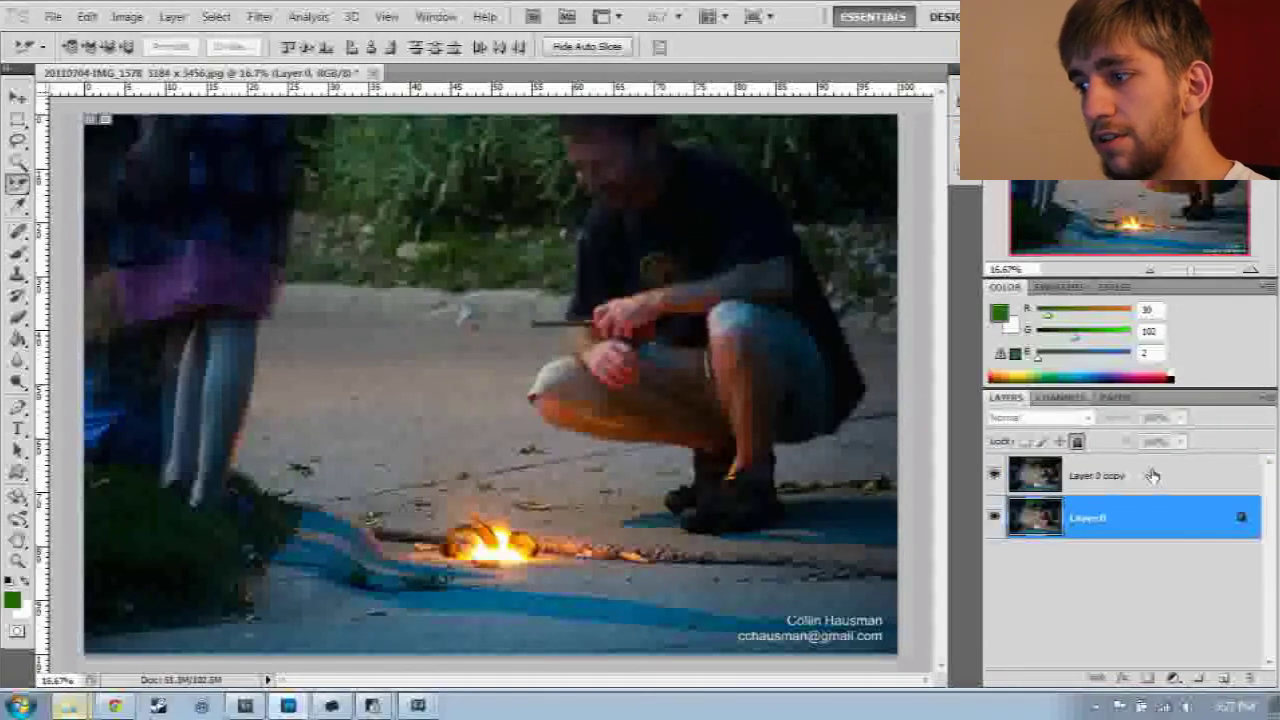
pyautogui.doubleClick(1097, 518)
pyautogui.write('UDON')
pyautogui.press('Return')
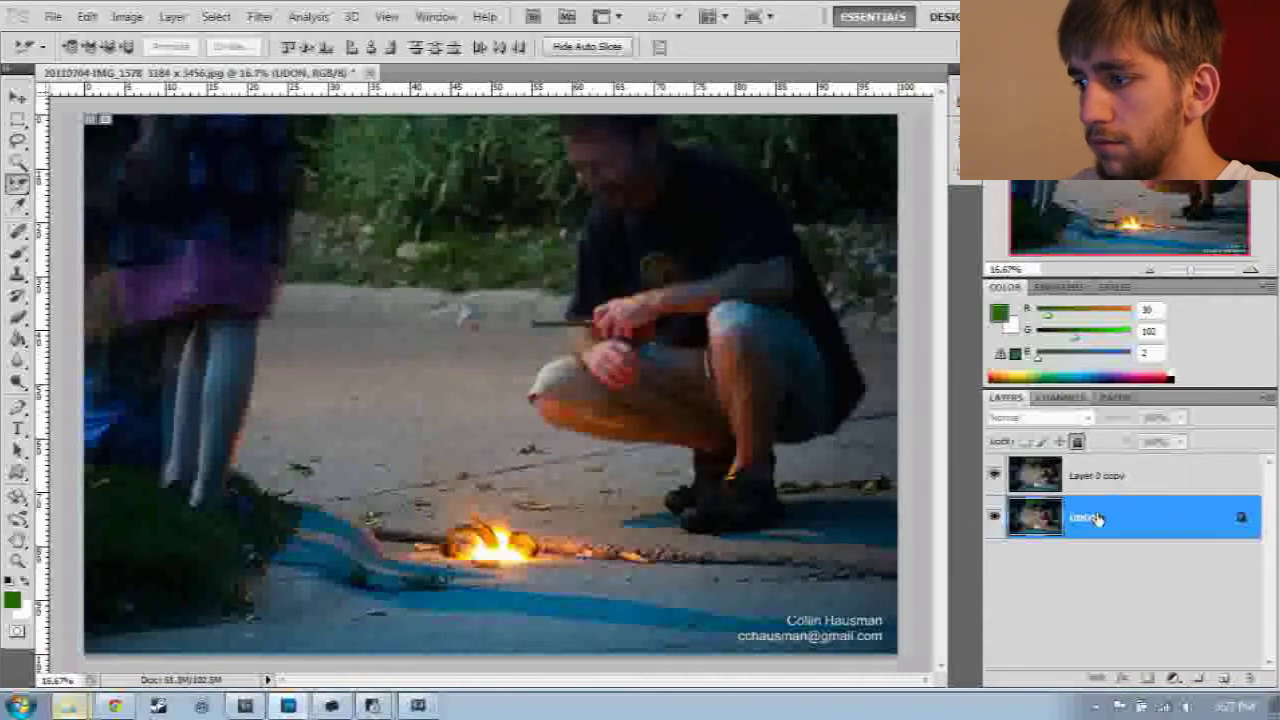
# Step: Rename the duplicated layer above UDON as ELBOW
pyautogui.click(1097, 476)
pyautogui.doubleClick(1097, 476)
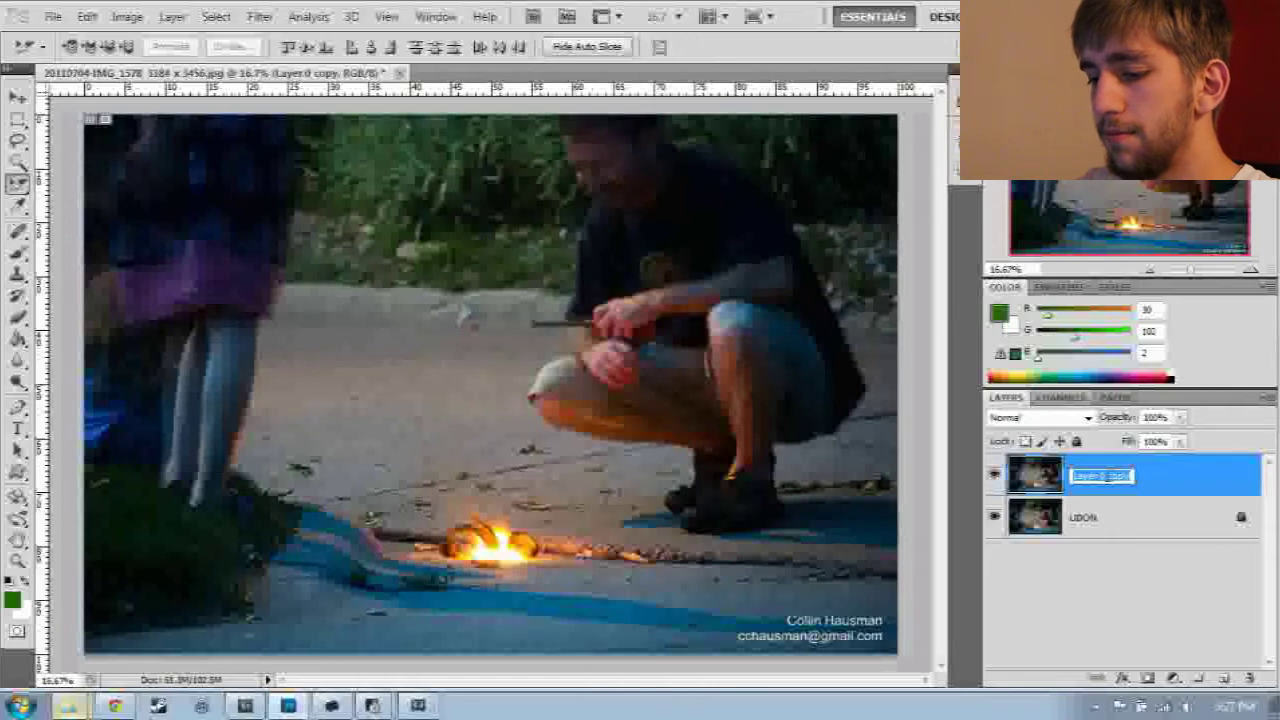
pyautogui.write('BLBOW')
pyautogui.press('Return')
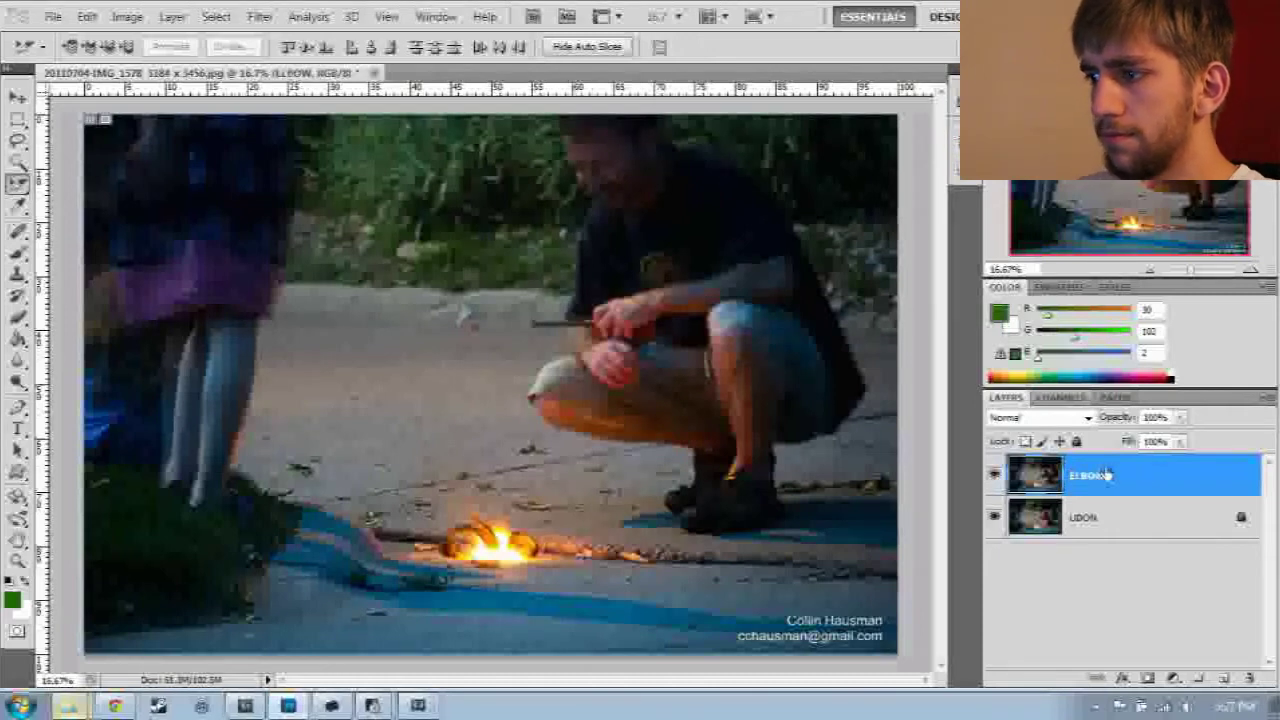
pyautogui.click(1120, 587)
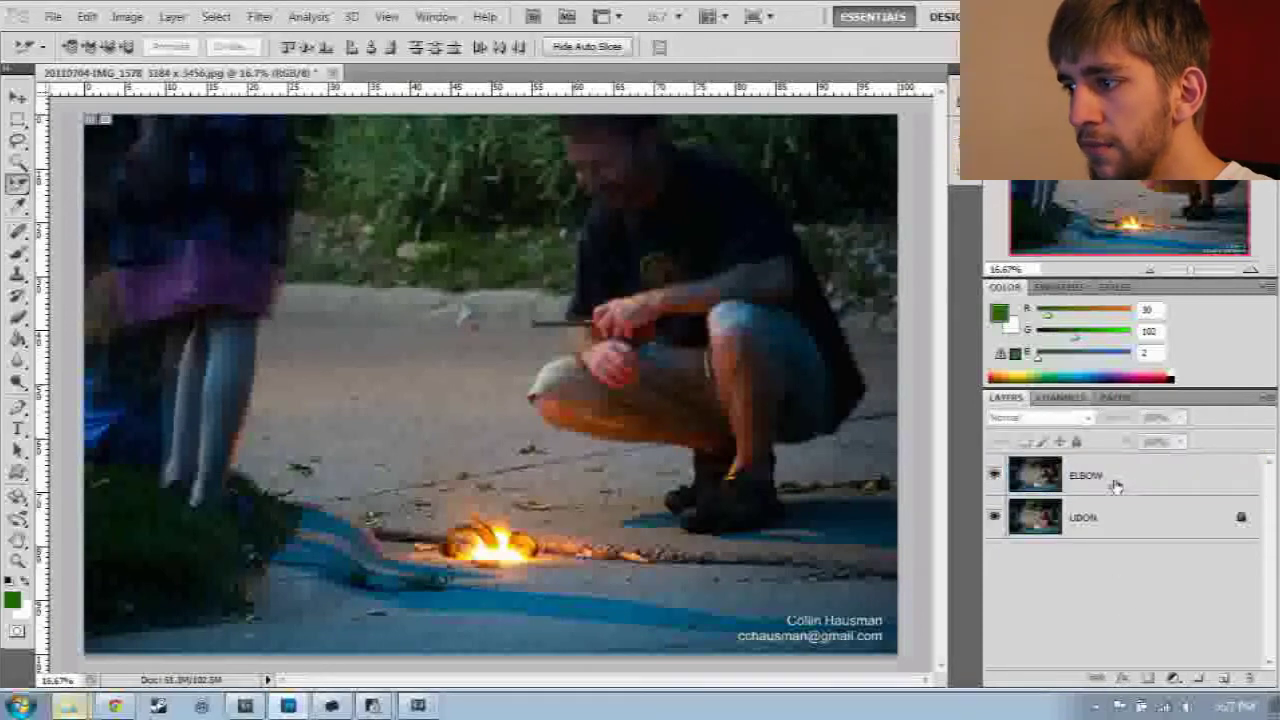
# Step: Start a Color Range selection on the ELBOW layer and sample the orange-yellow colour of the fire
pyautogui.click(1114, 486)
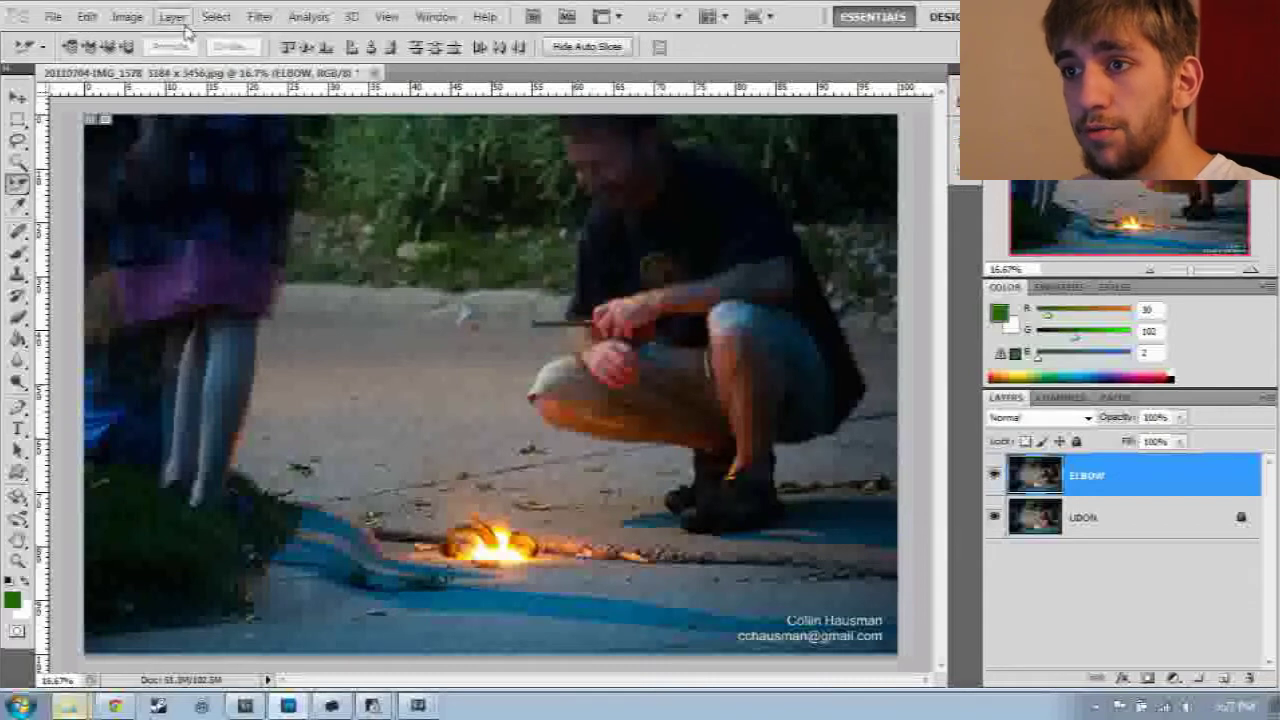
pyautogui.click(222, 24)
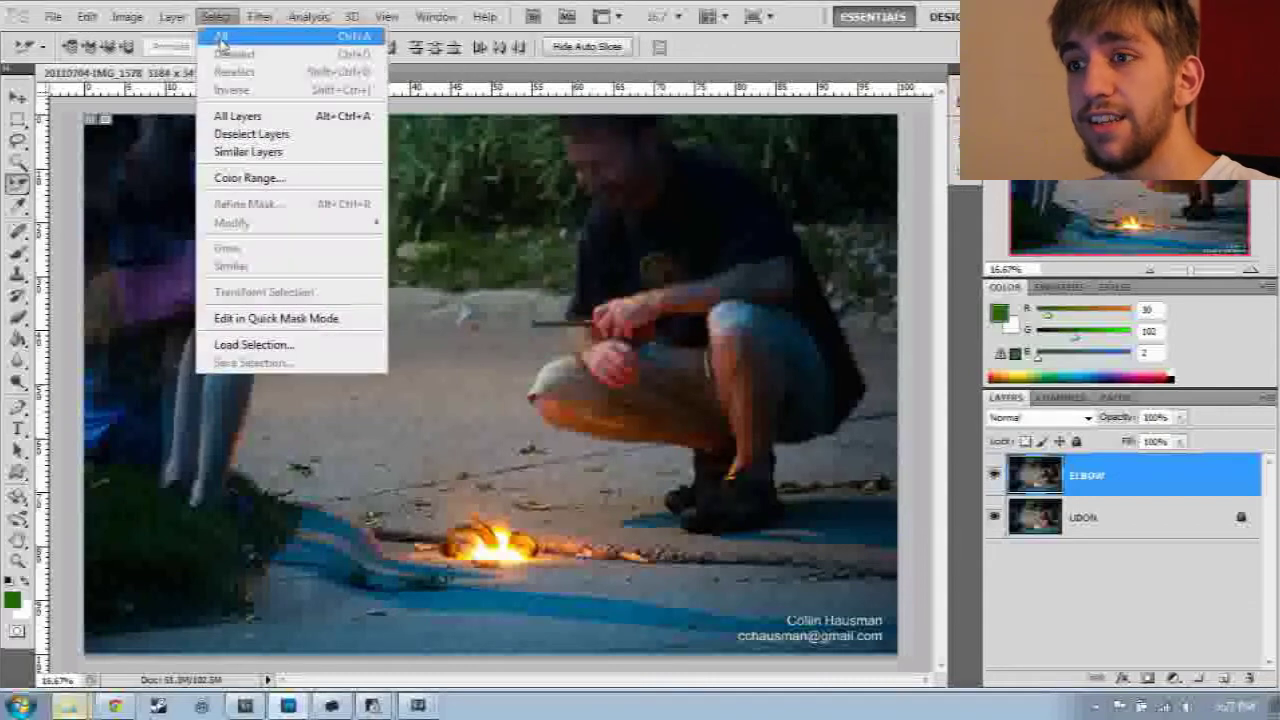
pyautogui.click(245, 179)
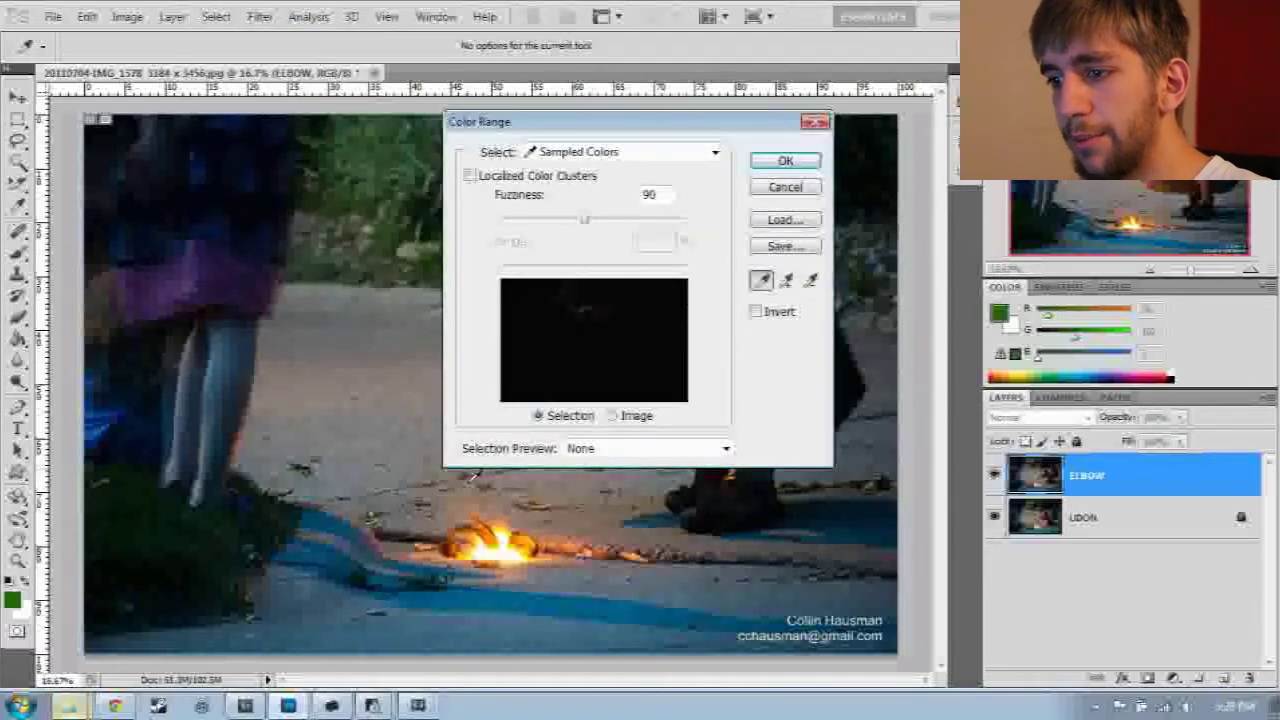
pyautogui.click(508, 557)
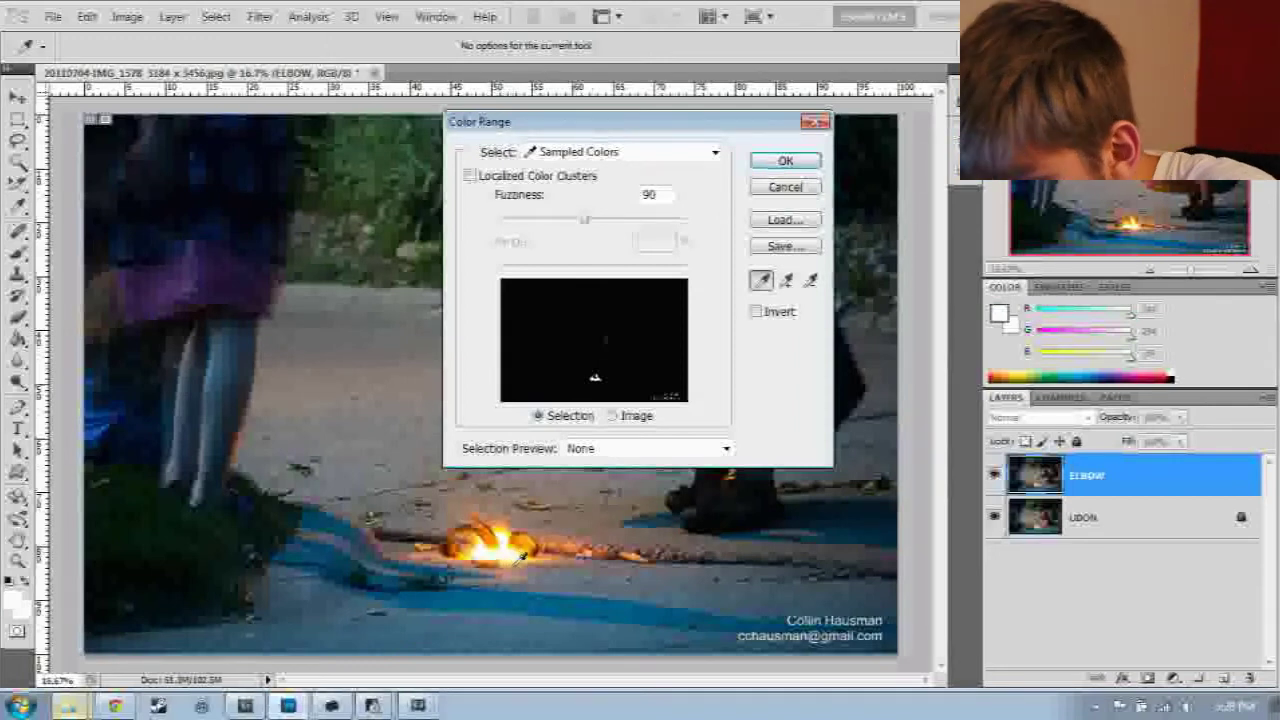
pyautogui.click(507, 540)
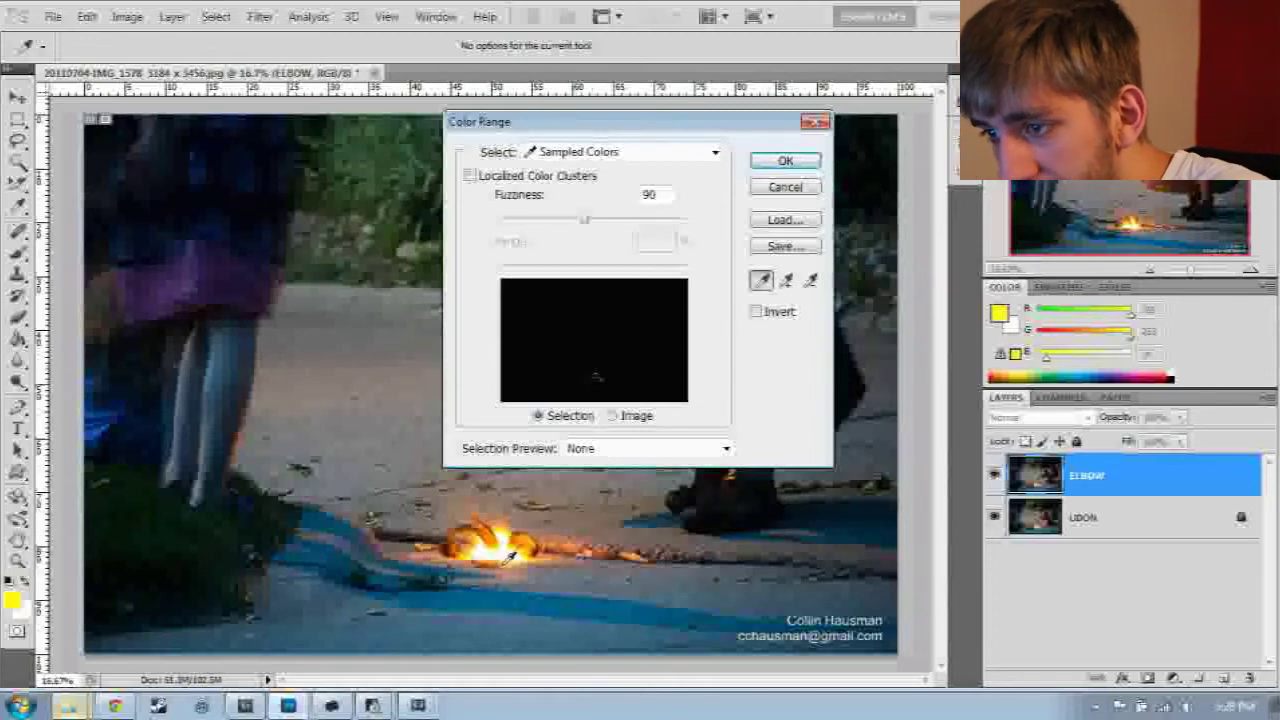
pyautogui.click(507, 557)
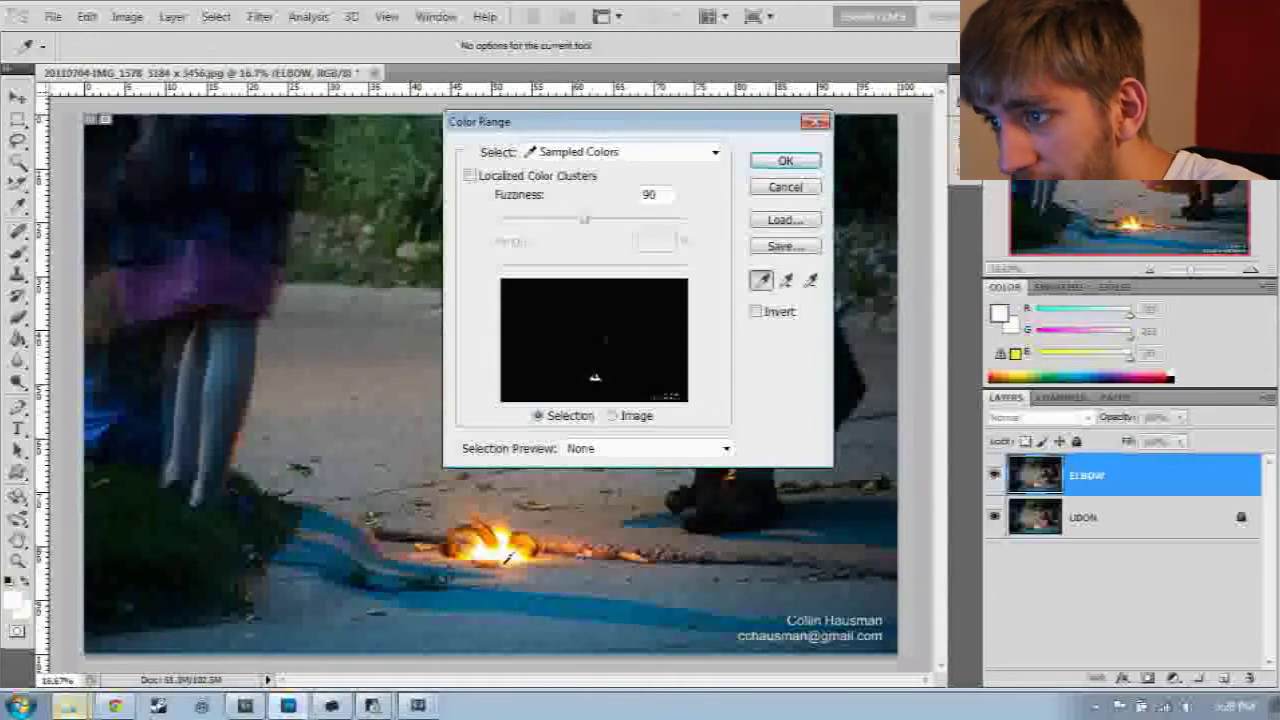
pyautogui.click(508, 557)
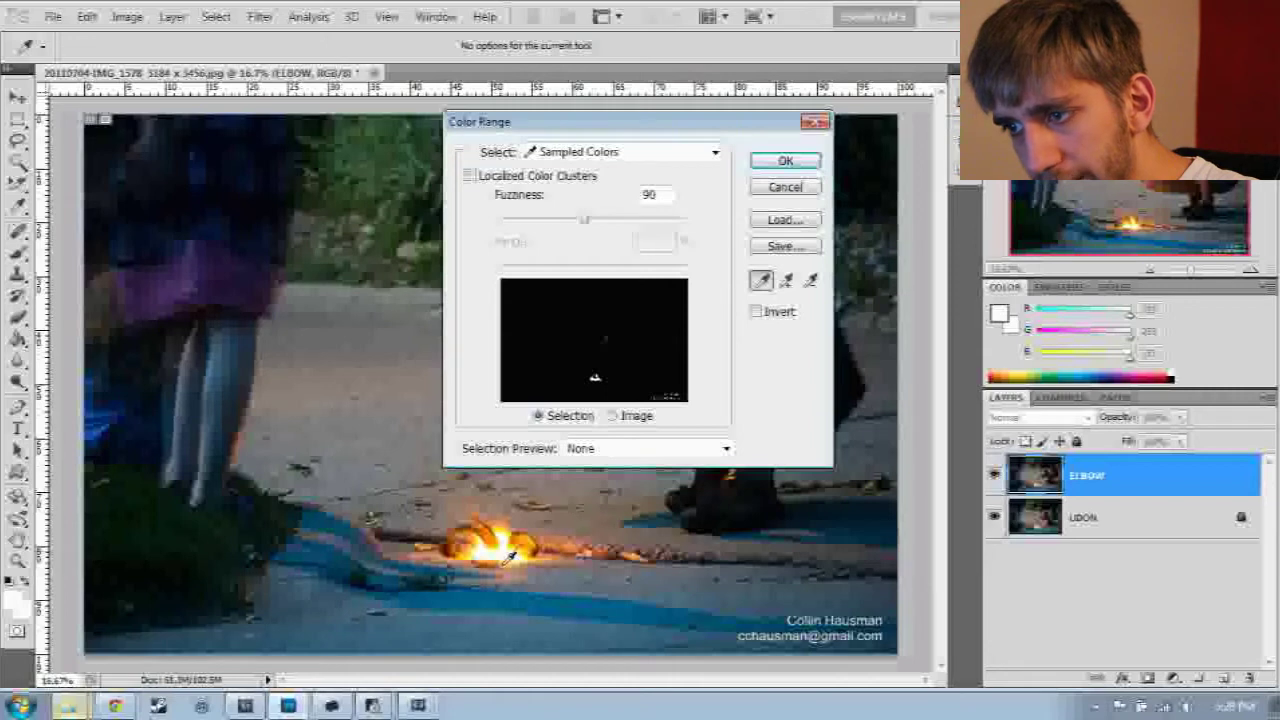
pyautogui.click(509, 539)
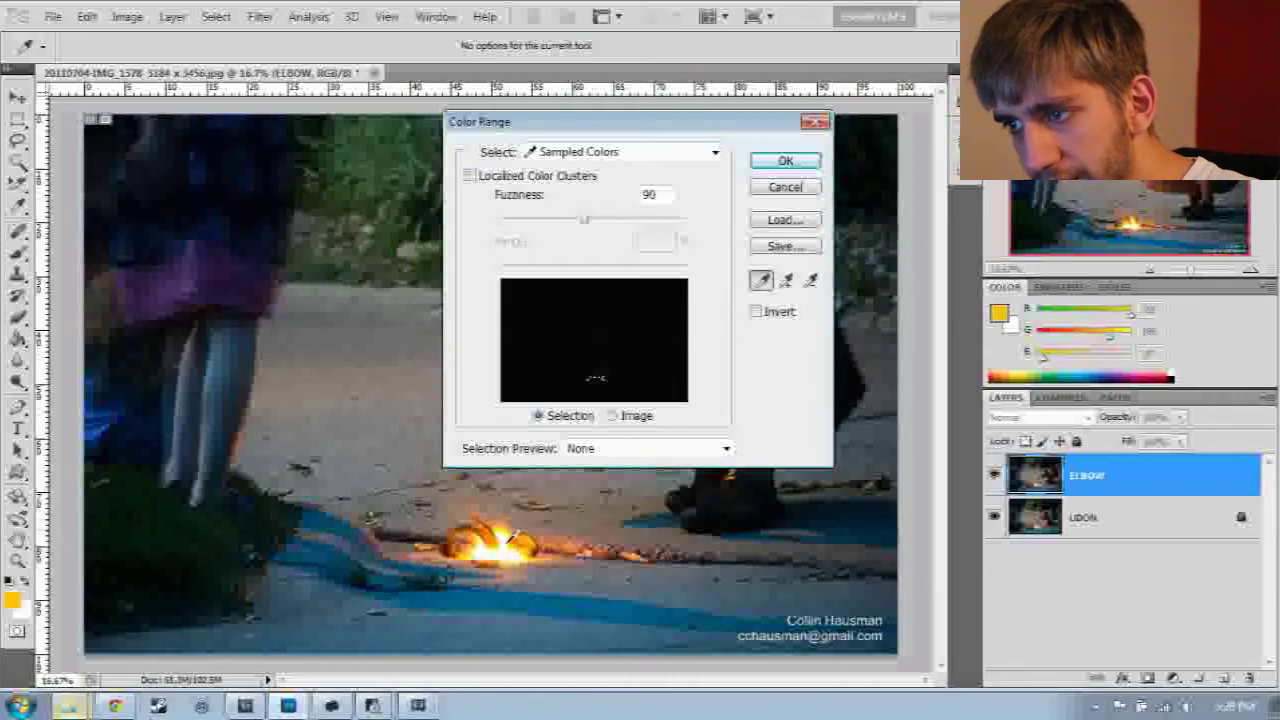
# Step: Set the Color Range fuzziness to 200 and apply the selection of the fire colours
pyautogui.moveTo(589, 217); pyautogui.dragTo(640, 218)
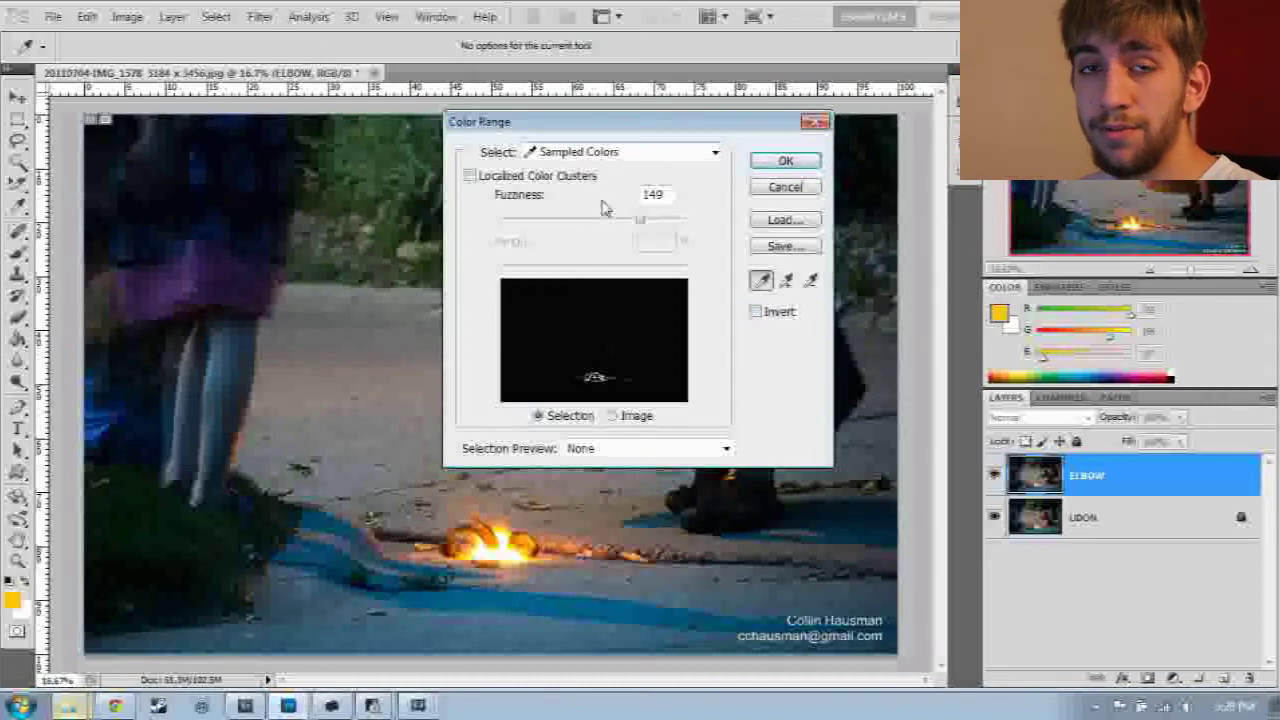
pyautogui.moveTo(603, 218); pyautogui.dragTo(595, 222)
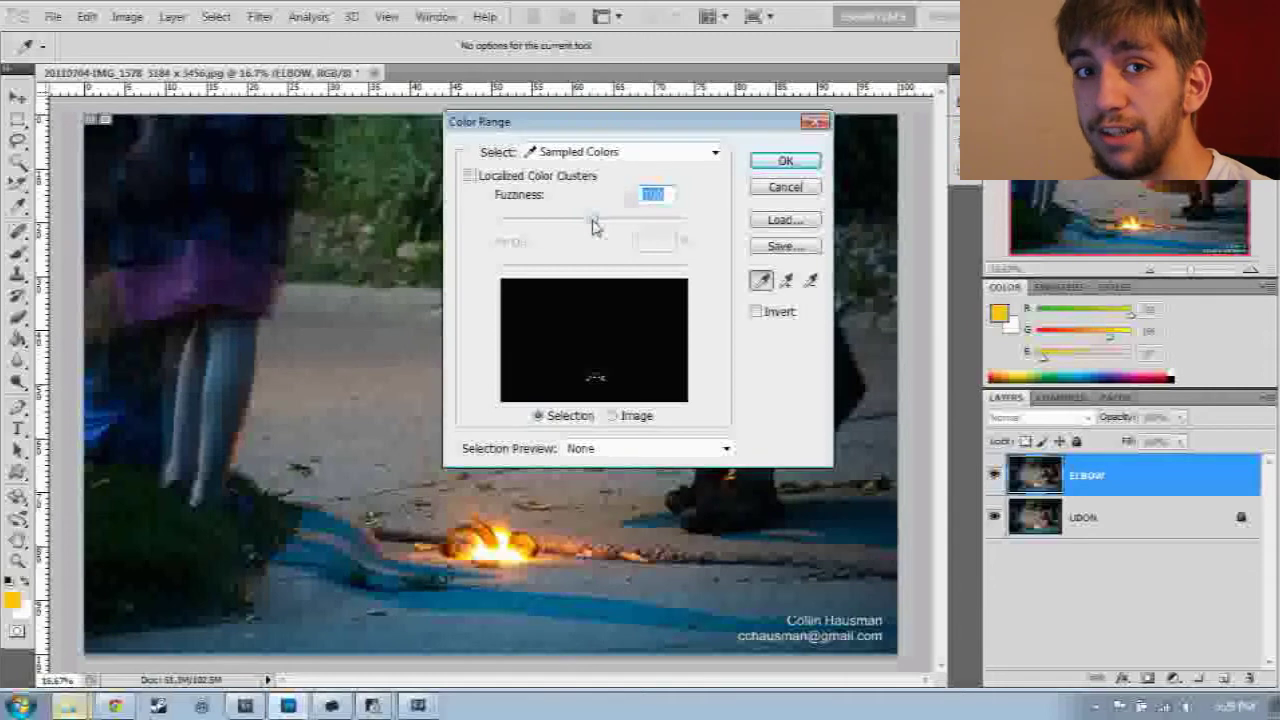
pyautogui.moveTo(594, 222); pyautogui.dragTo(666, 212)
pyautogui.moveTo(663, 129); pyautogui.dragTo(308, 103)
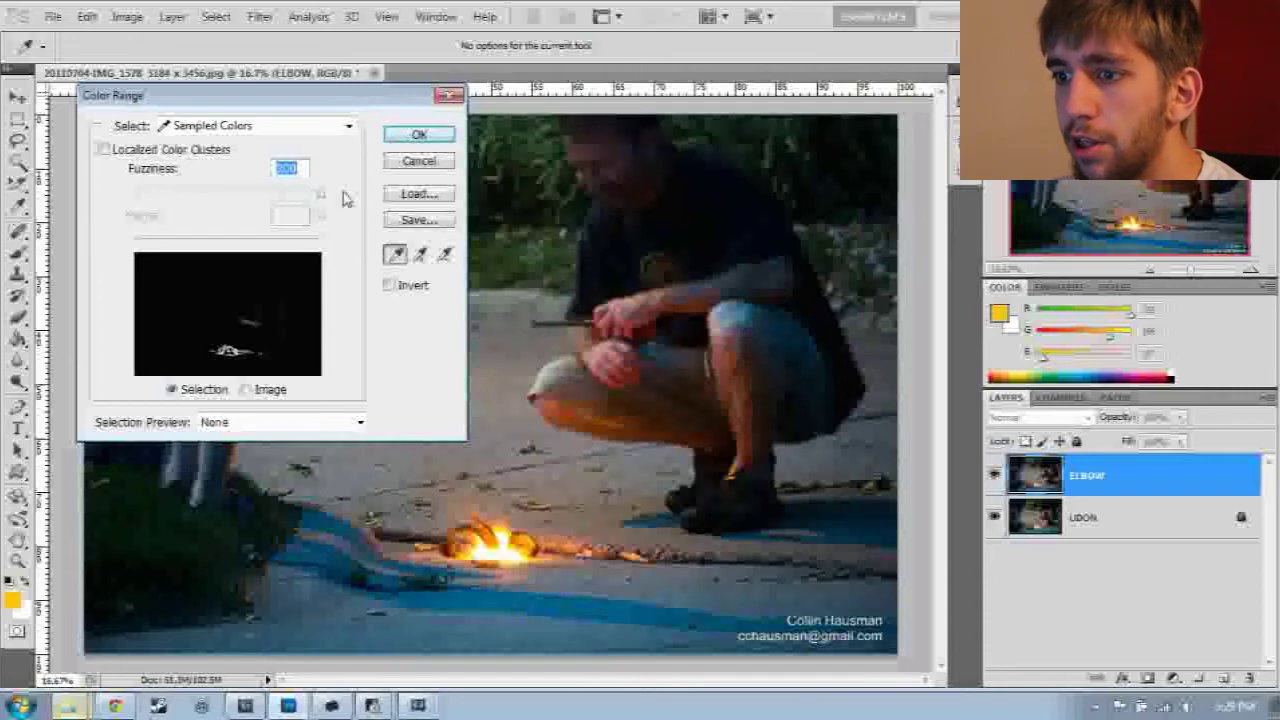
pyautogui.click(396, 138)
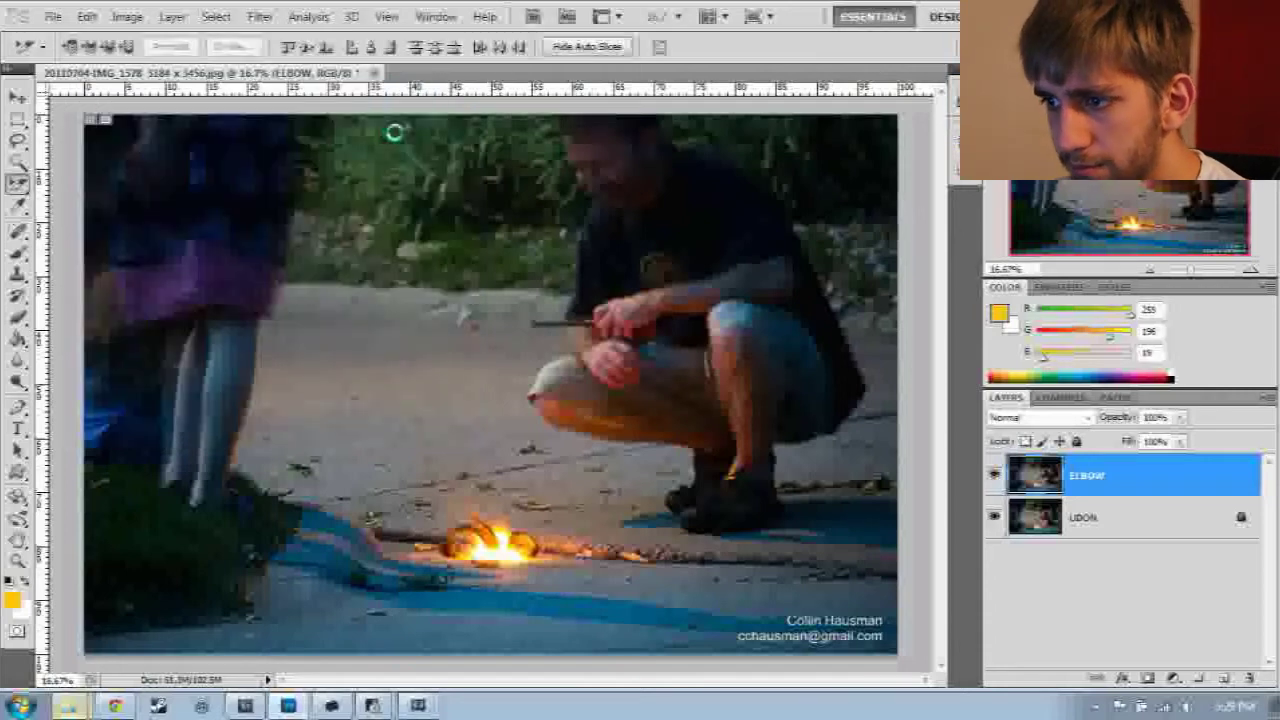
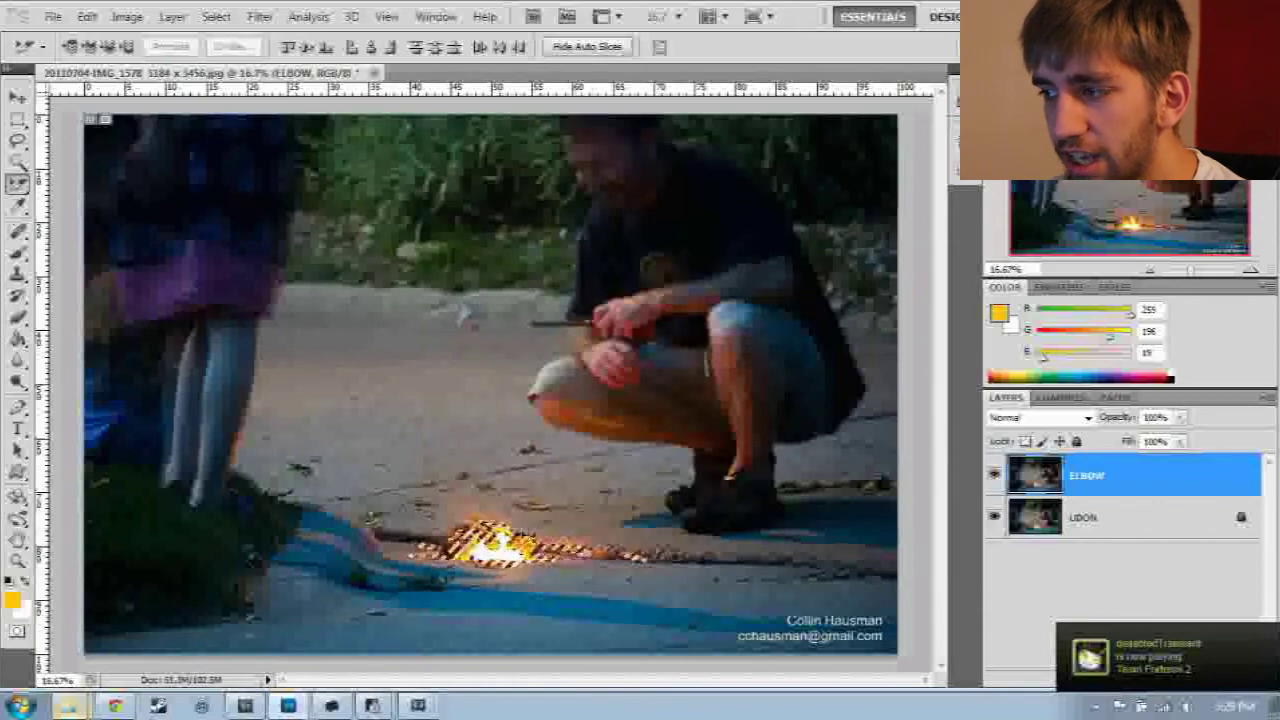
# Step: Check the selected fire and shoe areas at 50% zoom and turn the selection into a layer mask on ELBOW
pyautogui.click(1251, 270)
pyautogui.click(1251, 270)
pyautogui.click(1251, 270)
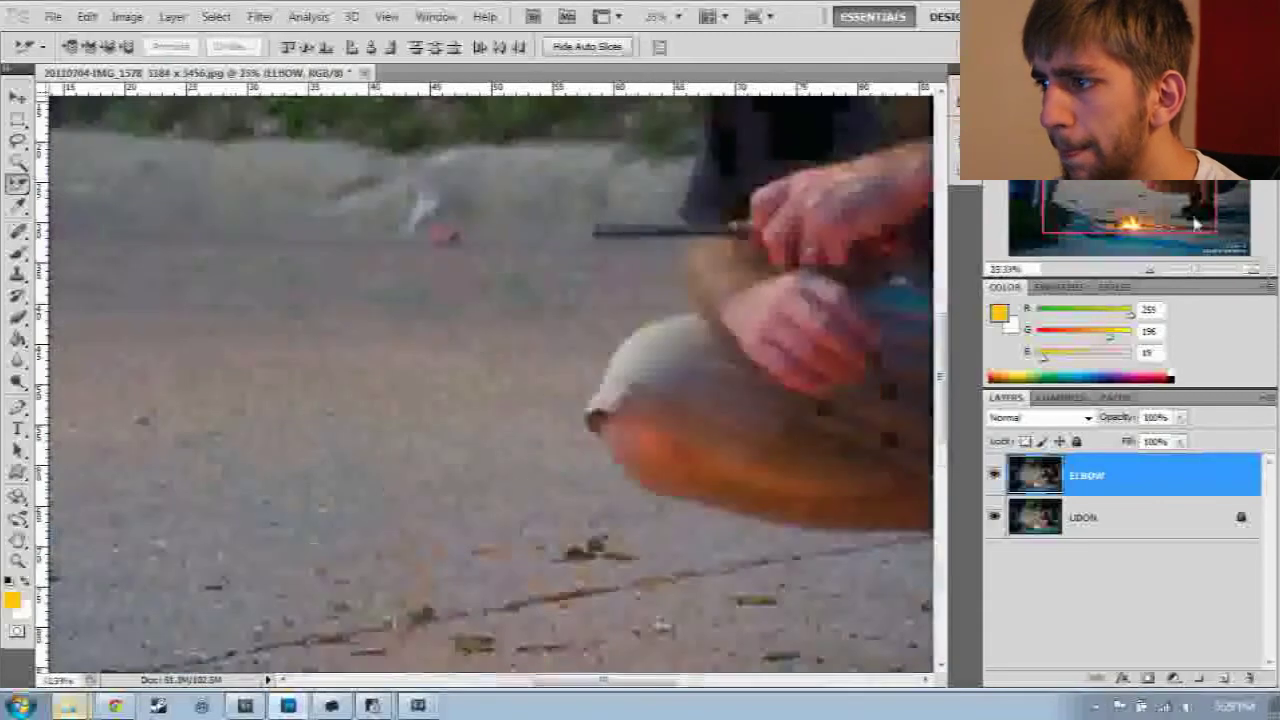
pyautogui.moveTo(1110, 190); pyautogui.dragTo(1115, 230)
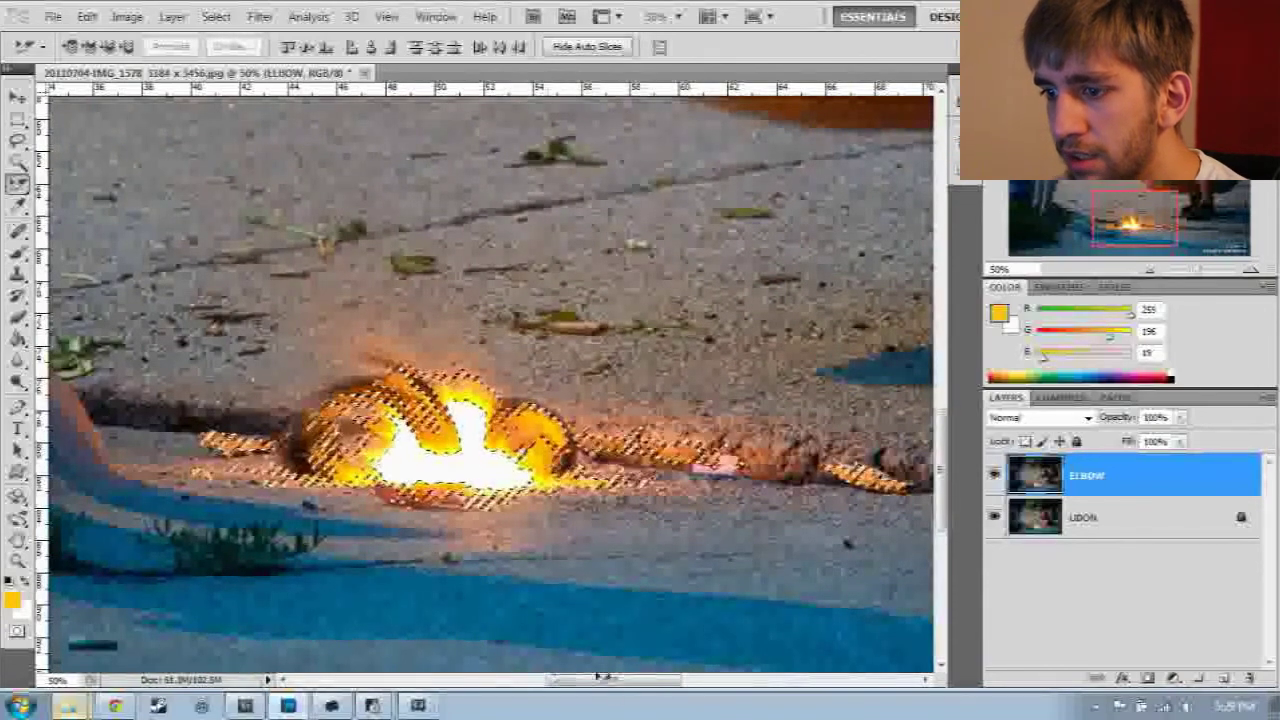
pyautogui.moveTo(608, 686); pyautogui.dragTo(663, 688)
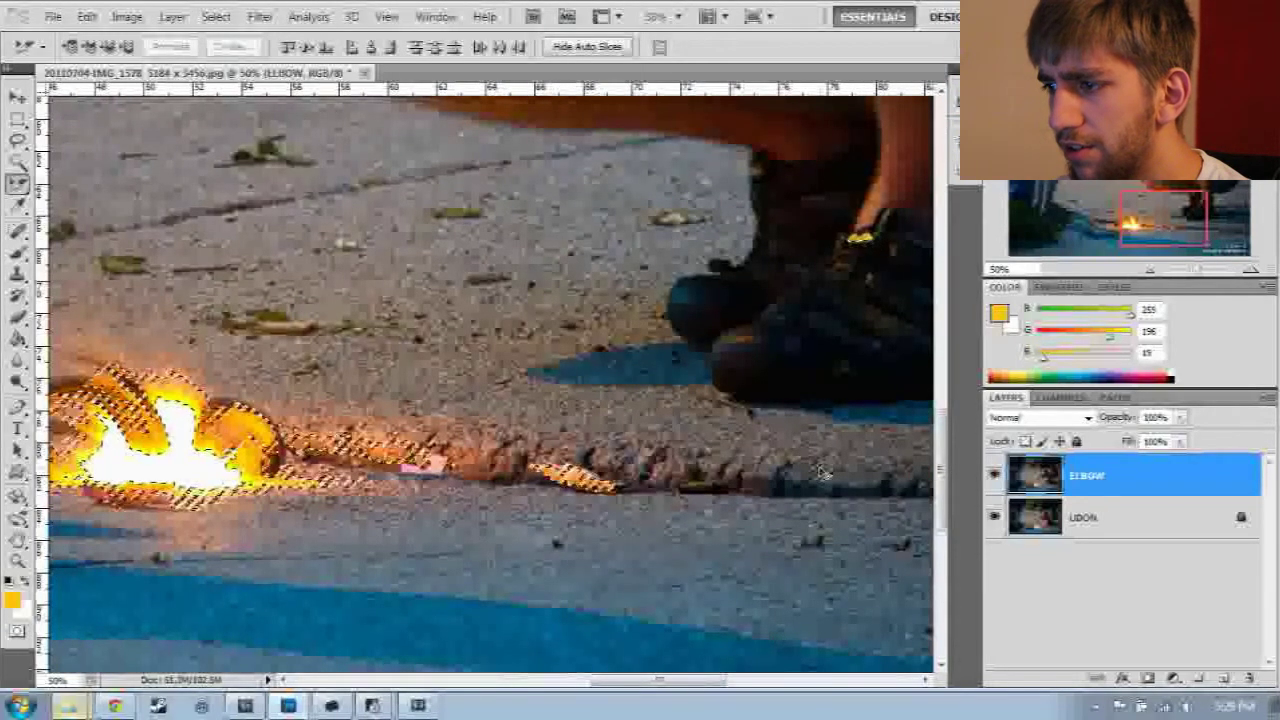
pyautogui.scroll(3, 440, 360)
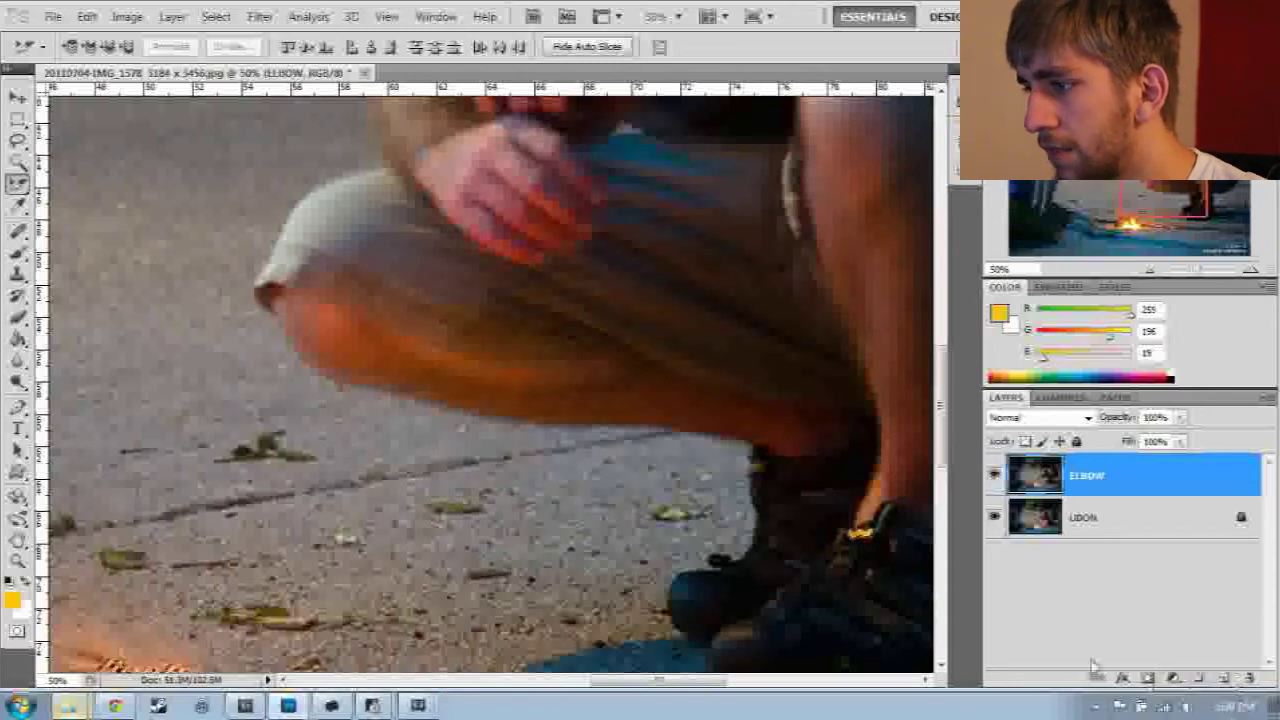
pyautogui.click(1150, 679)
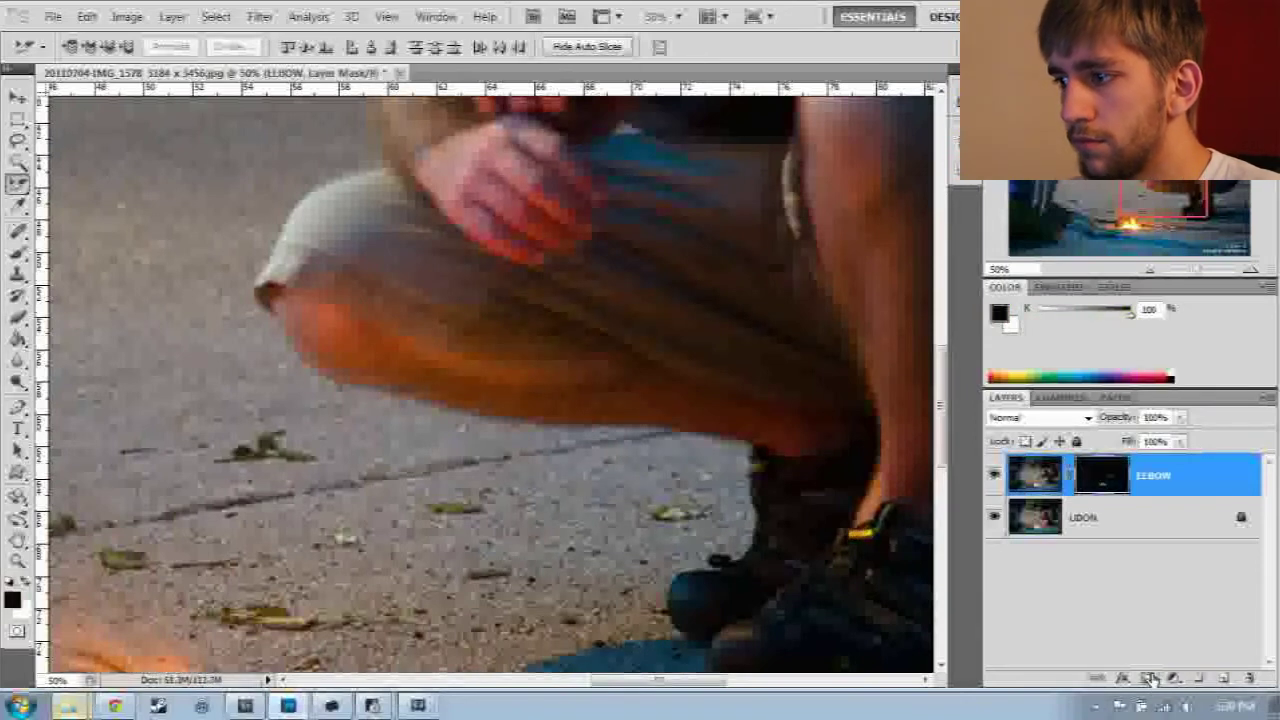
# Step: Hide the UDON layer and examine the masked ELBOW pixels around the fire and the man's leg
pyautogui.click(995, 512)
pyautogui.scroll(-5, 943, 443)
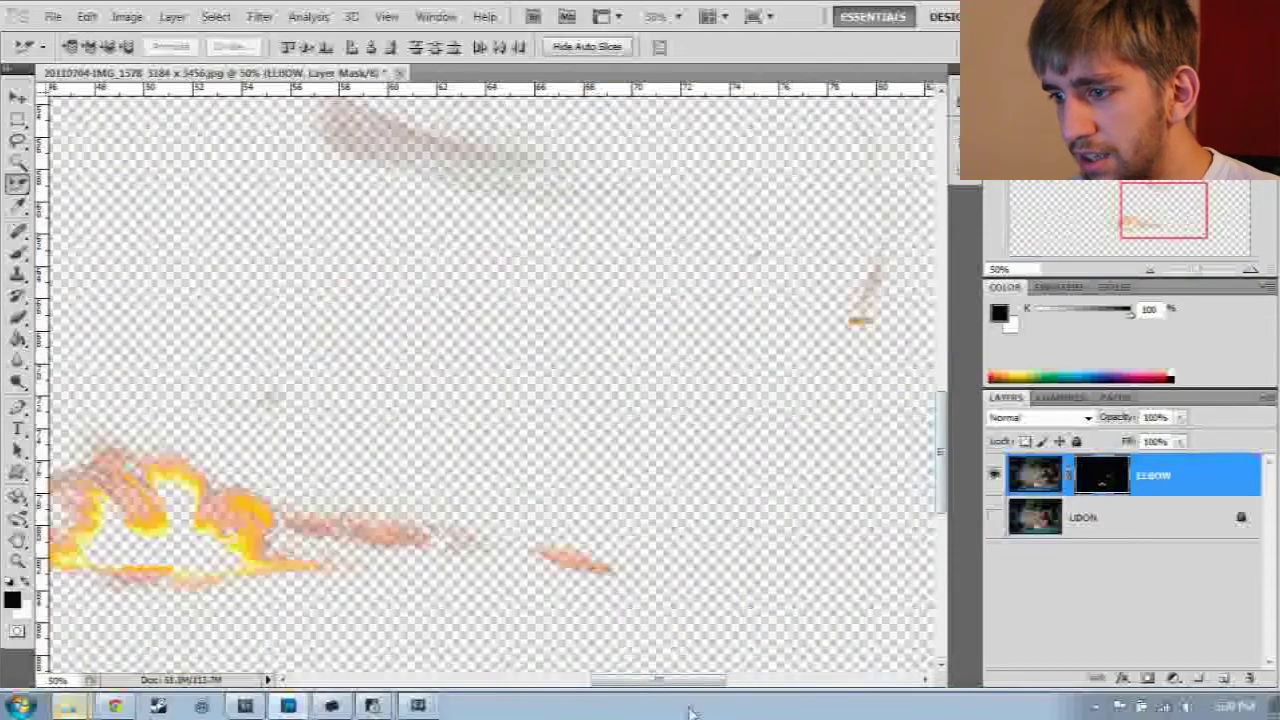
pyautogui.moveTo(657, 679); pyautogui.dragTo(625, 679)
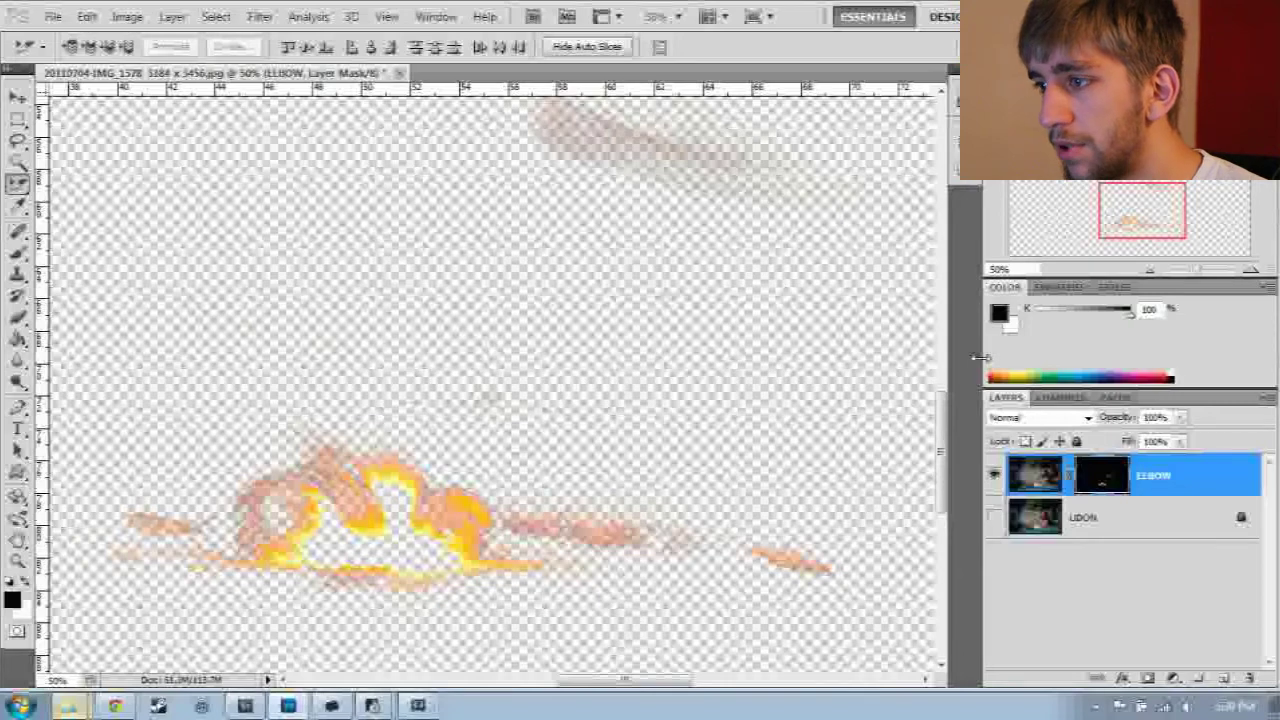
pyautogui.scroll(5, 800, 340)
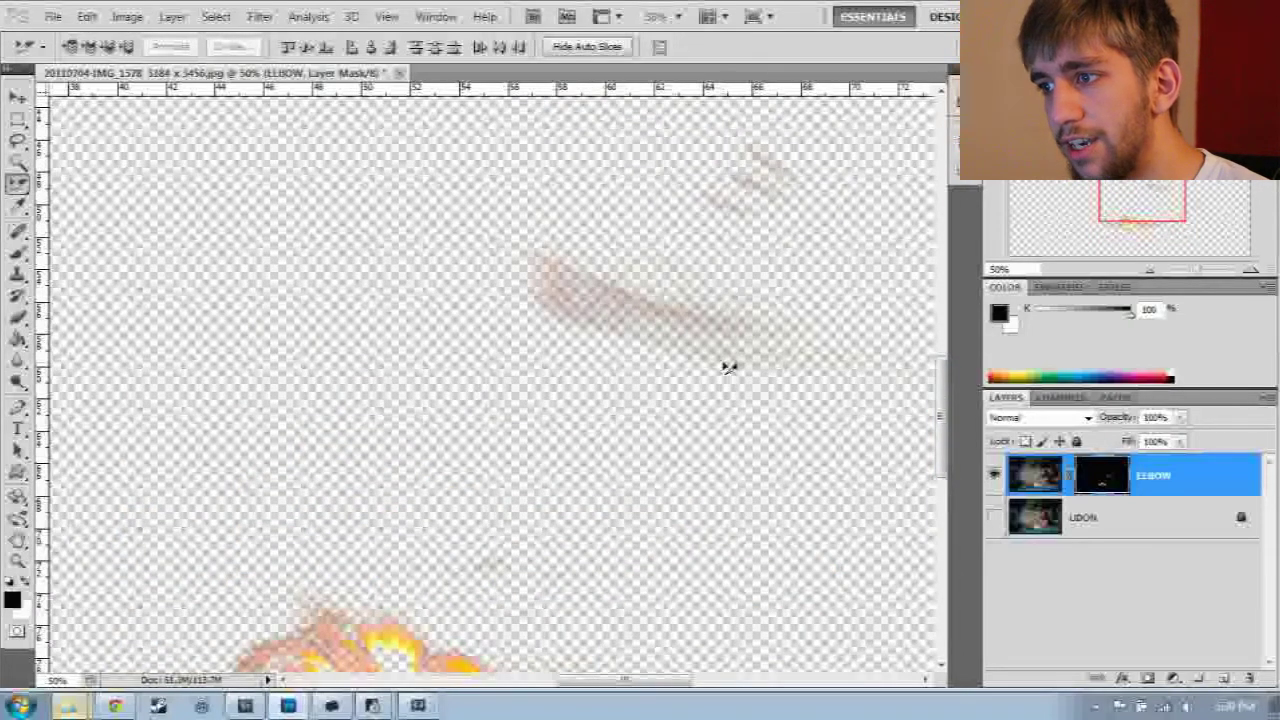
# Step: Invert the layer mask on ELBOW
pyautogui.click(993, 513)
pyautogui.click(993, 513)
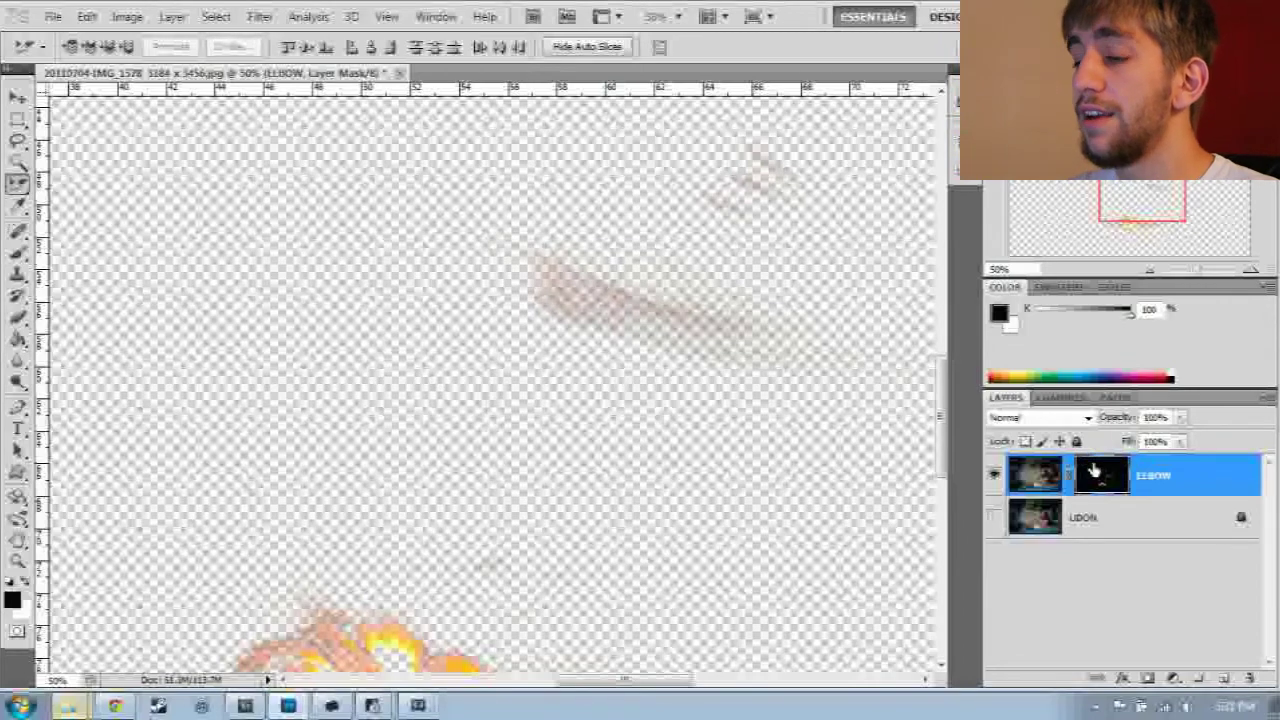
pyautogui.click(1024, 478)
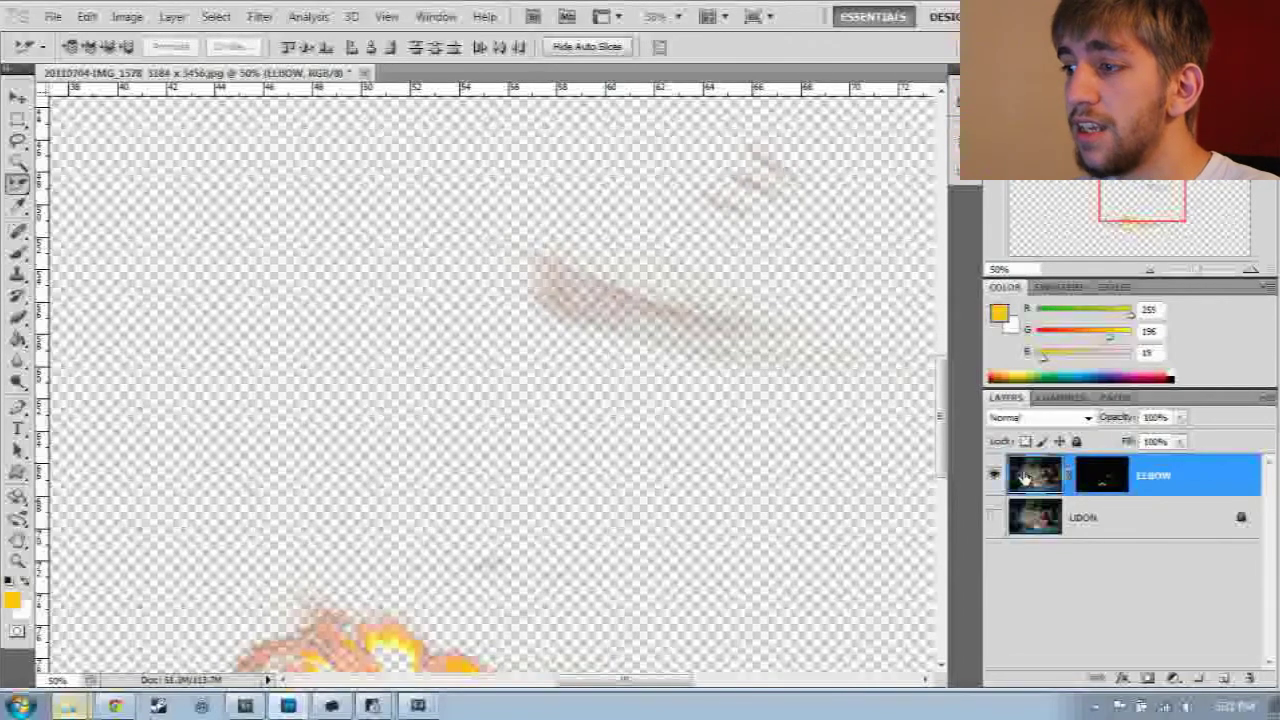
pyautogui.click(1074, 472)
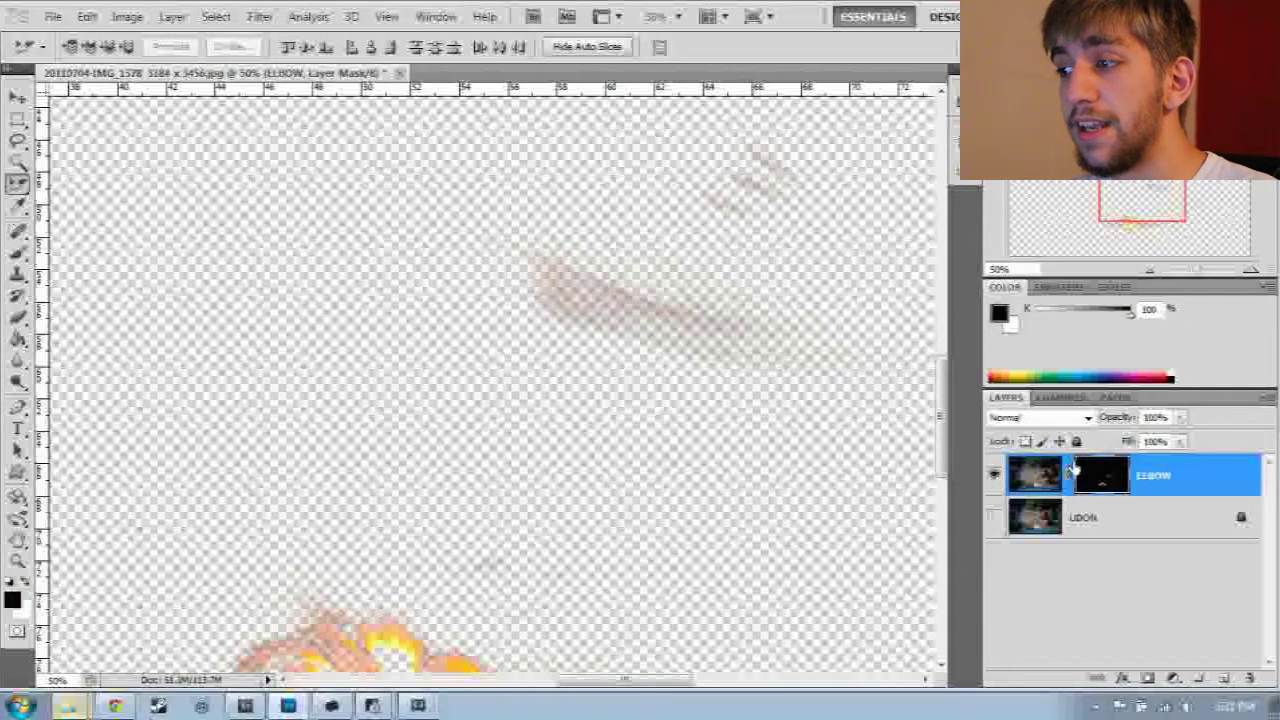
pyautogui.click(1055, 470)
pyautogui.click(1094, 470)
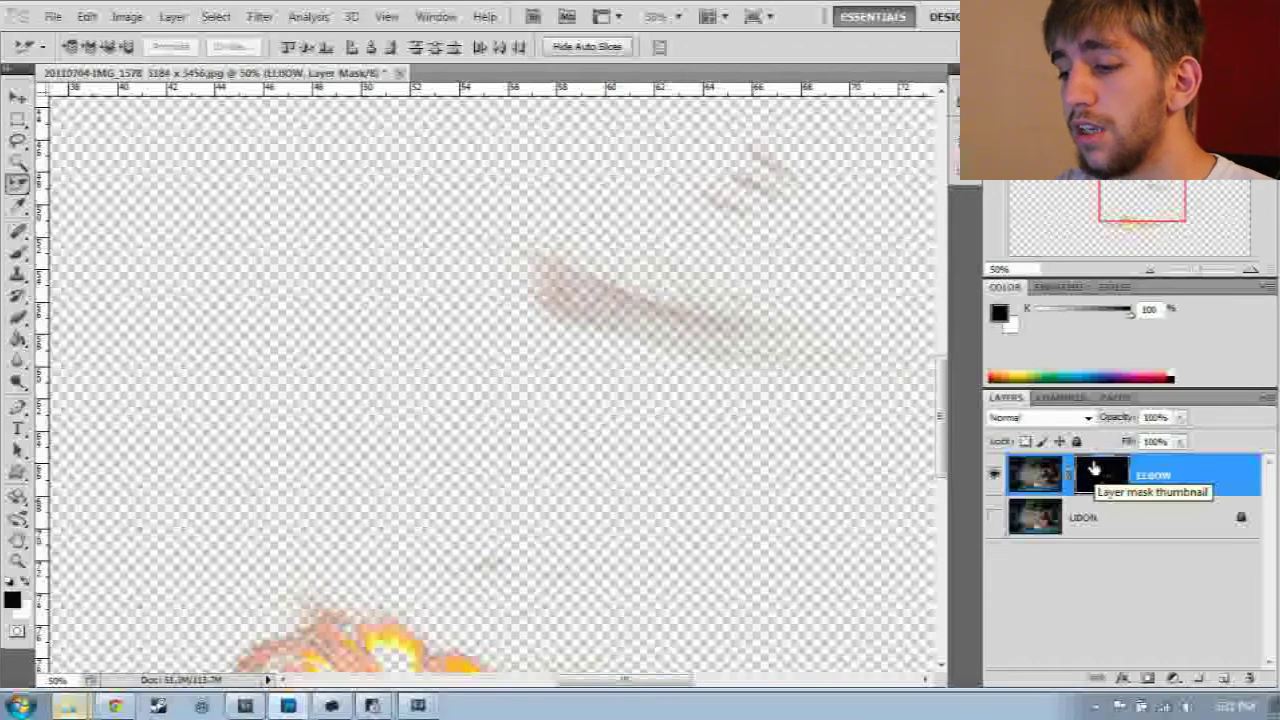
pyautogui.hotkey('ctrl', 'i')
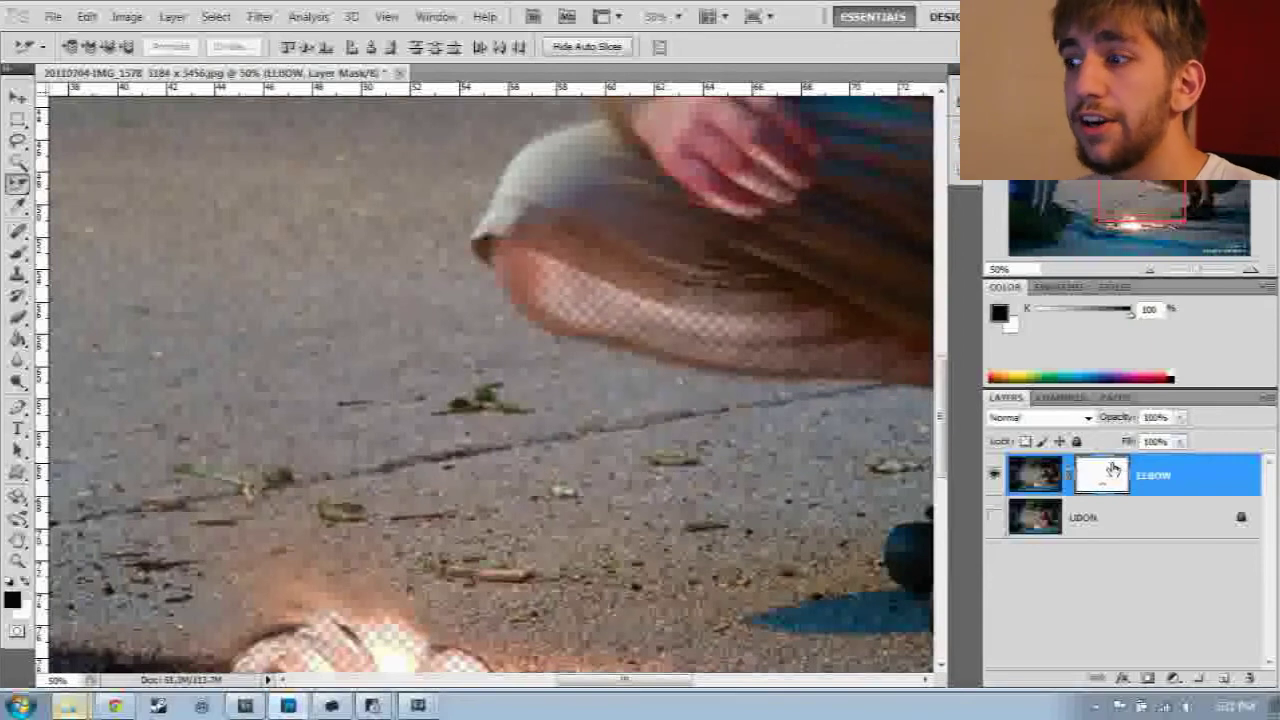
# Step: Try inverting the colours of the ELBOW image itself, and undo that inversion
pyautogui.click(1033, 468)
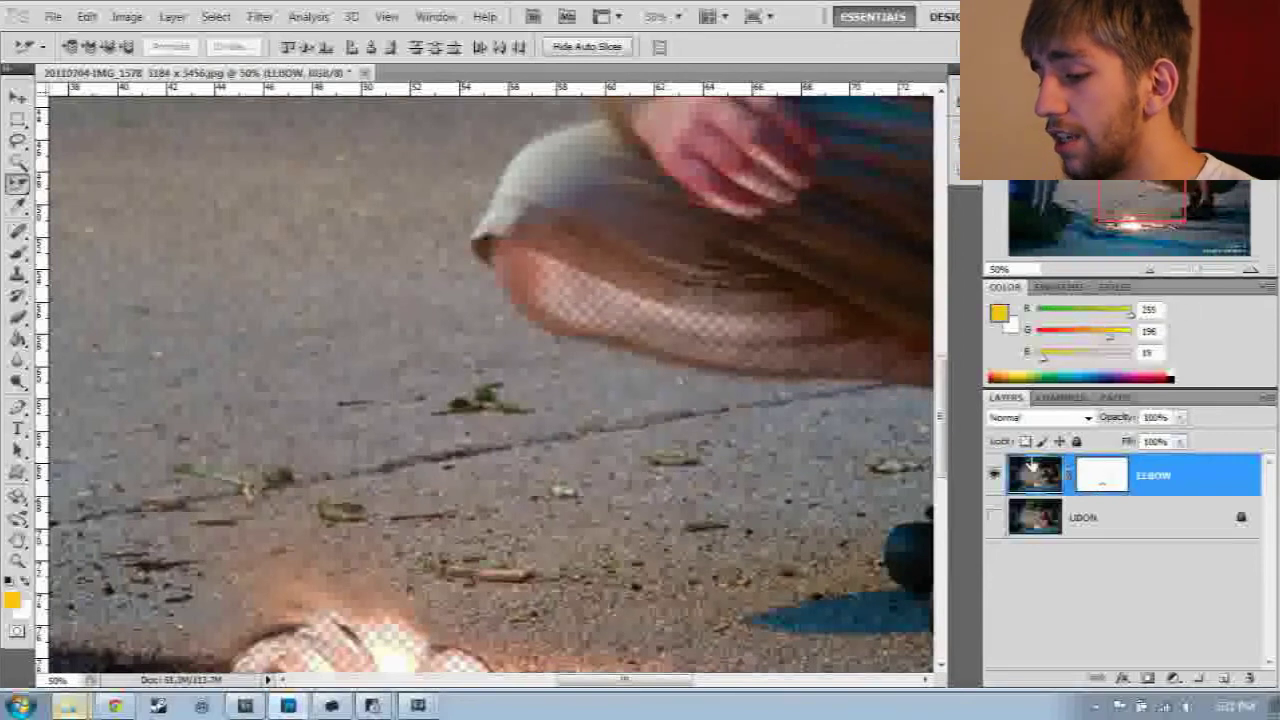
pyautogui.hotkey('ctrl', 'i')
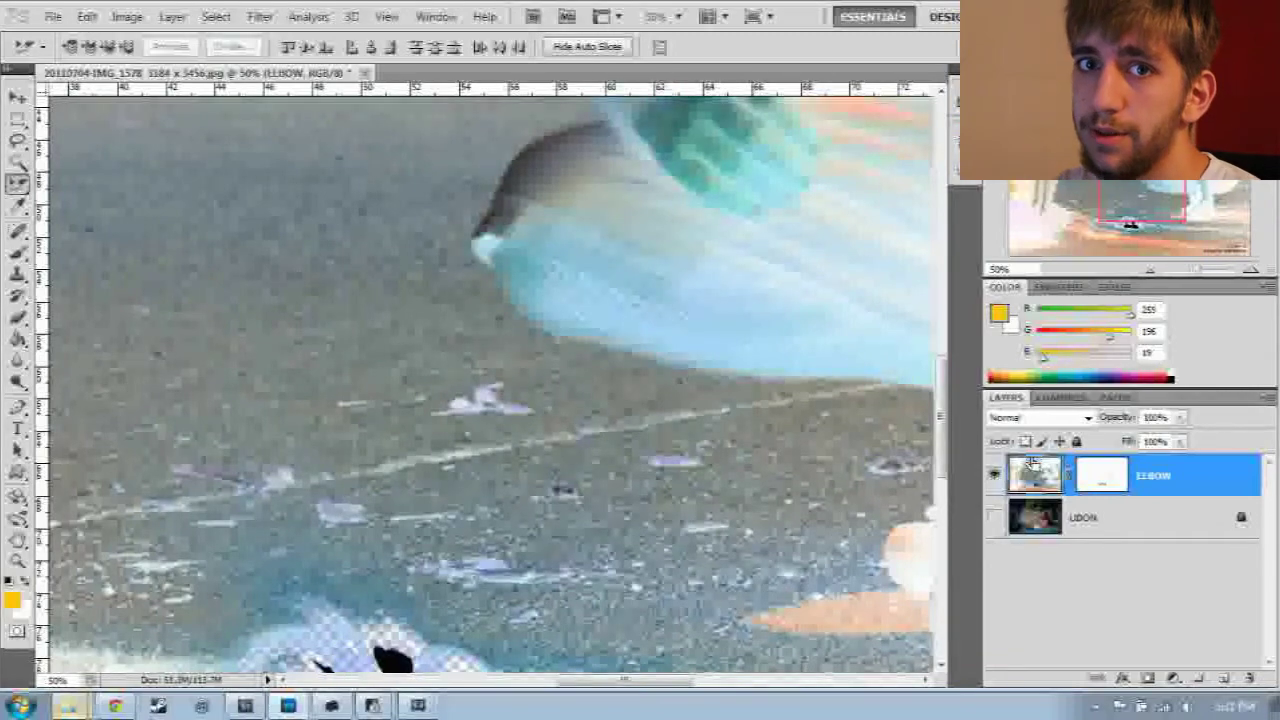
pyautogui.hotkey('ctrl', 'z')
# Step: Invert the ELBOW layer mask back so that only the fire colours show
pyautogui.moveTo(940, 428); pyautogui.dragTo(955, 453)
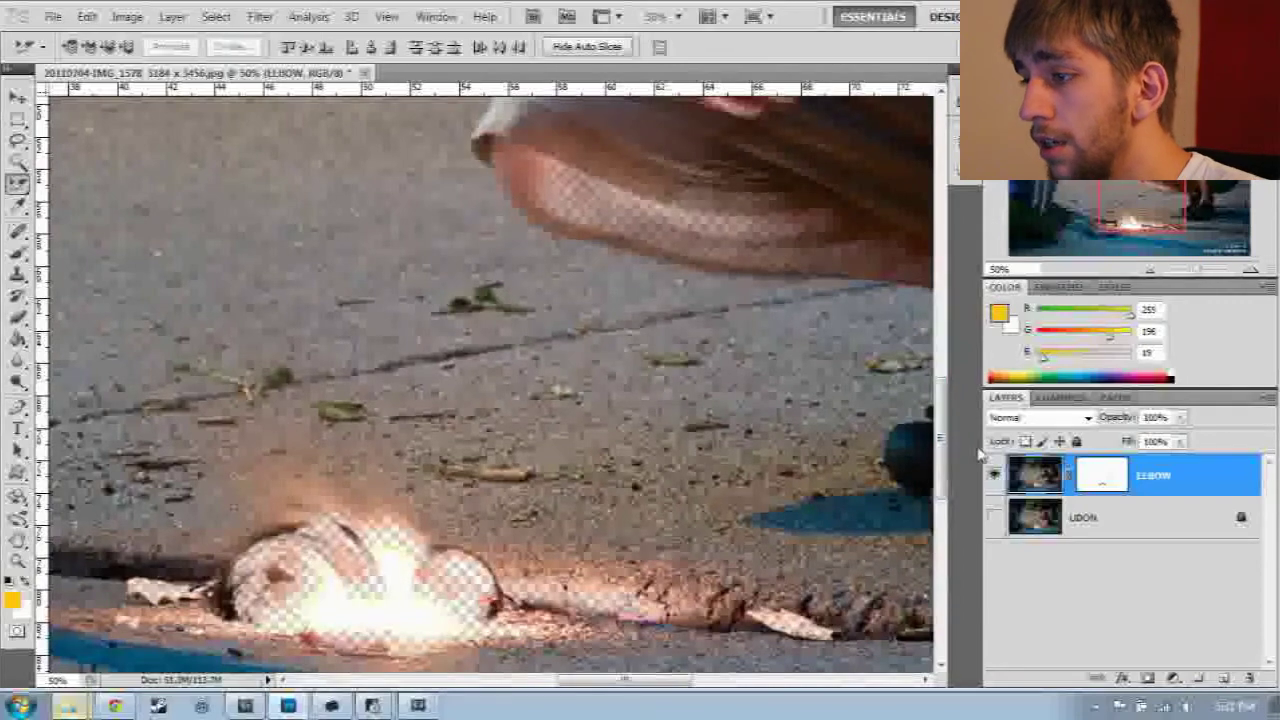
pyautogui.click(1094, 462)
pyautogui.hotkey('ctrl', 'i')
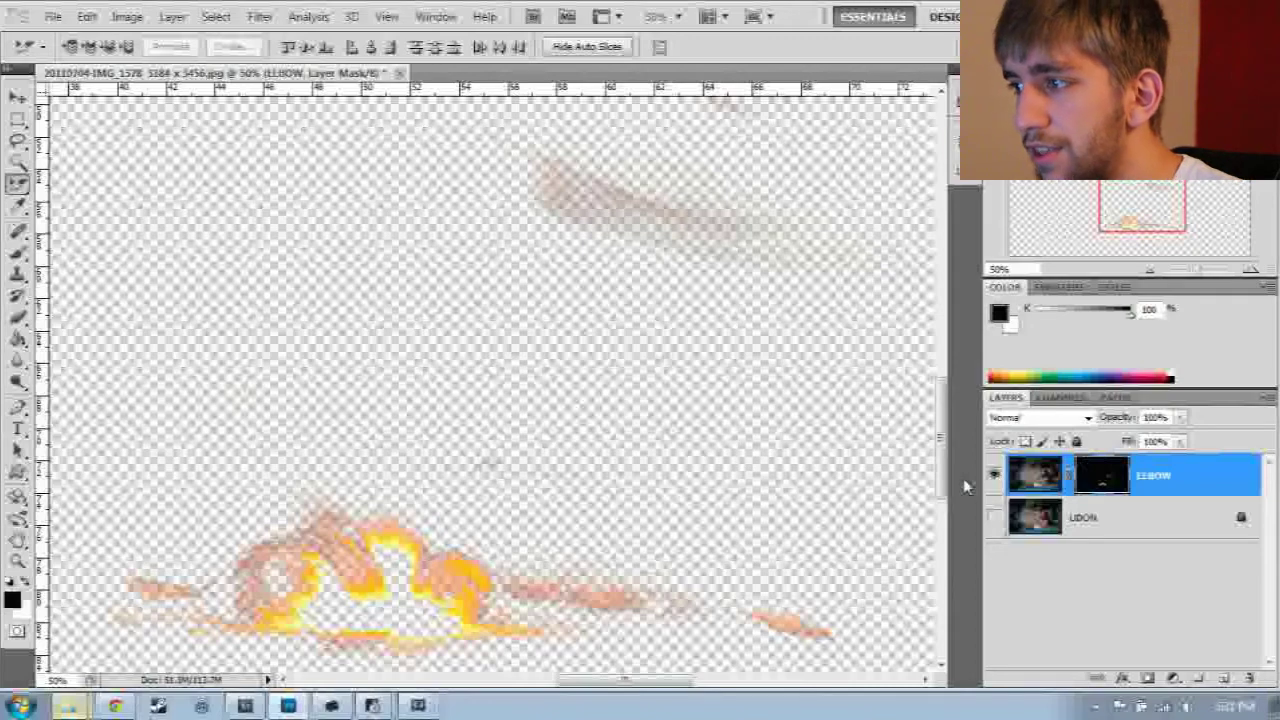
# Step: Zoom out to the whole image at 16.67% and turn off the display of slices on the canvas
pyautogui.hotkey('ctrl', '-')
pyautogui.hotkey('ctrl', '-')
pyautogui.hotkey('ctrl', '-')
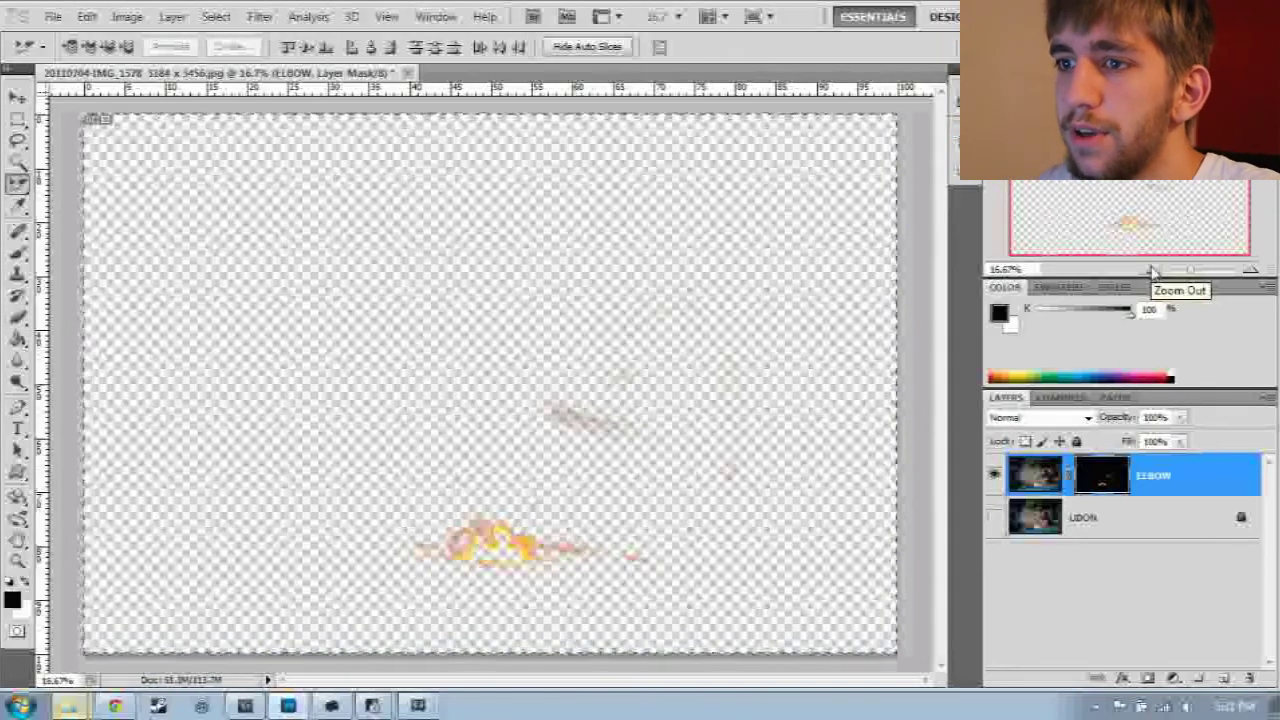
pyautogui.press('m')
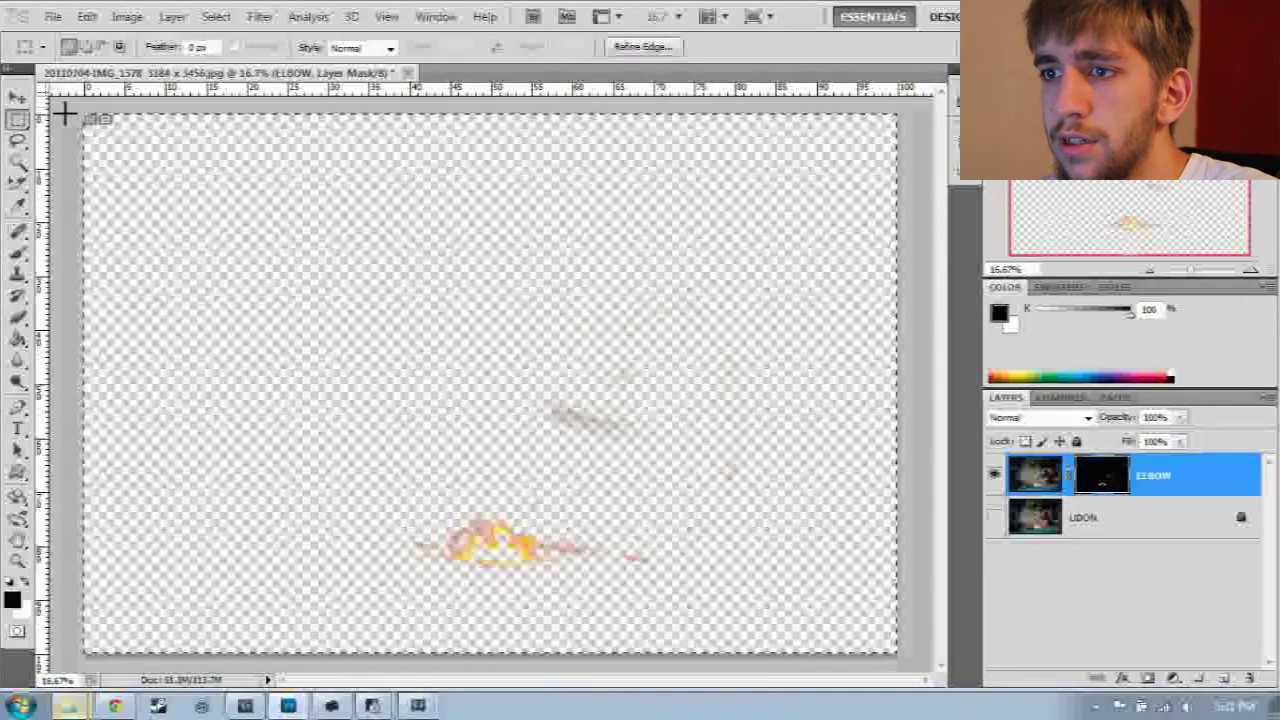
pyautogui.click(428, 16)
pyautogui.moveTo(325, 22)
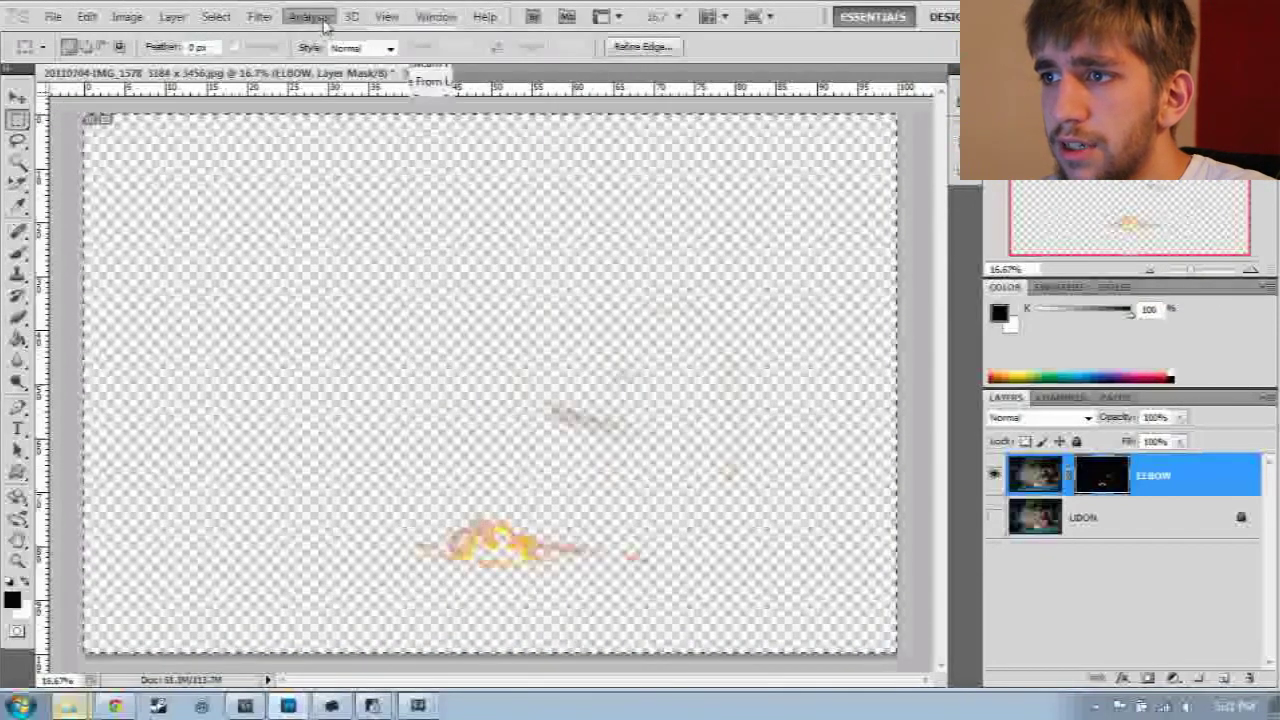
pyautogui.moveTo(386, 16)
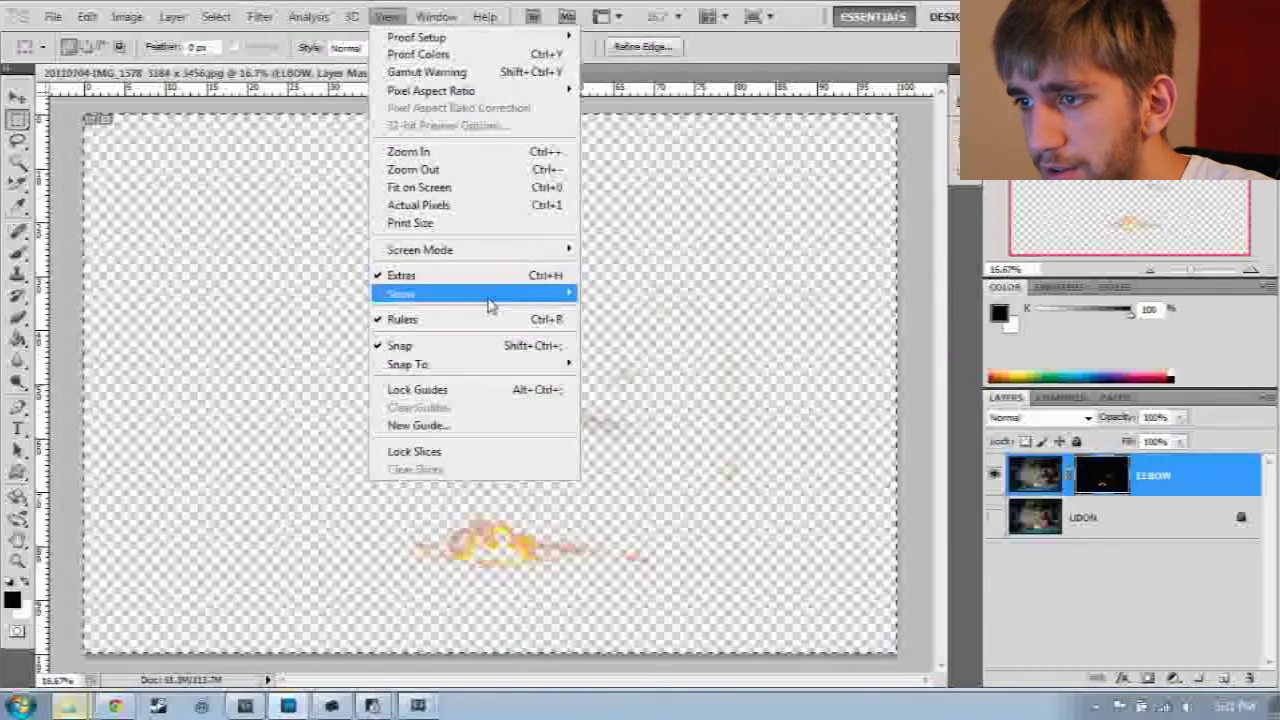
pyautogui.moveTo(490, 305)
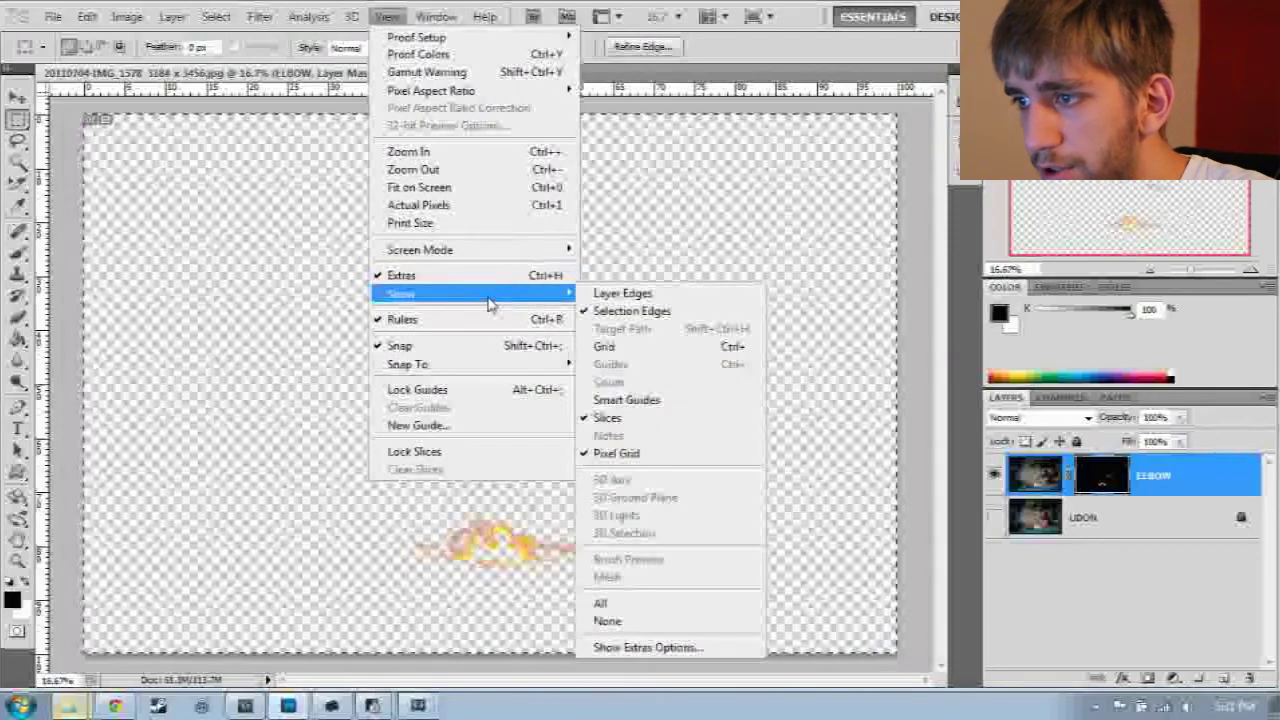
pyautogui.click(620, 420)
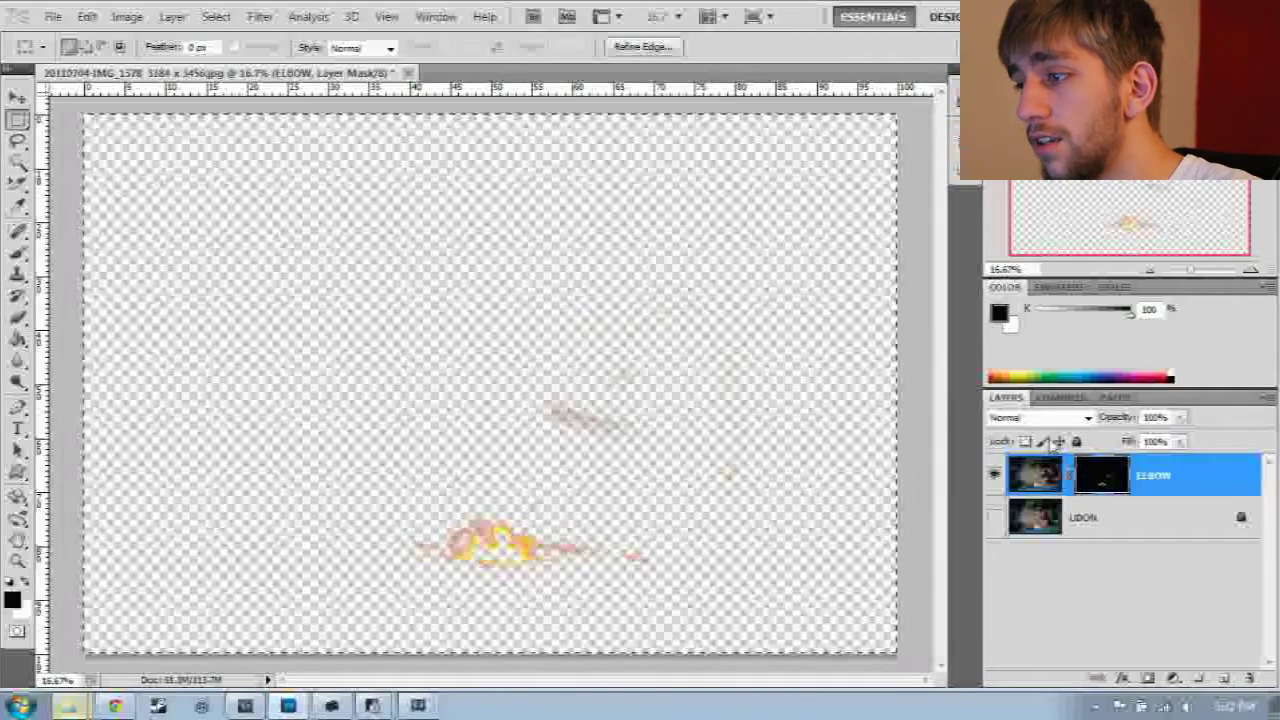
# Step: Disable the layer mask on ELBOW
pyautogui.click(1127, 589)
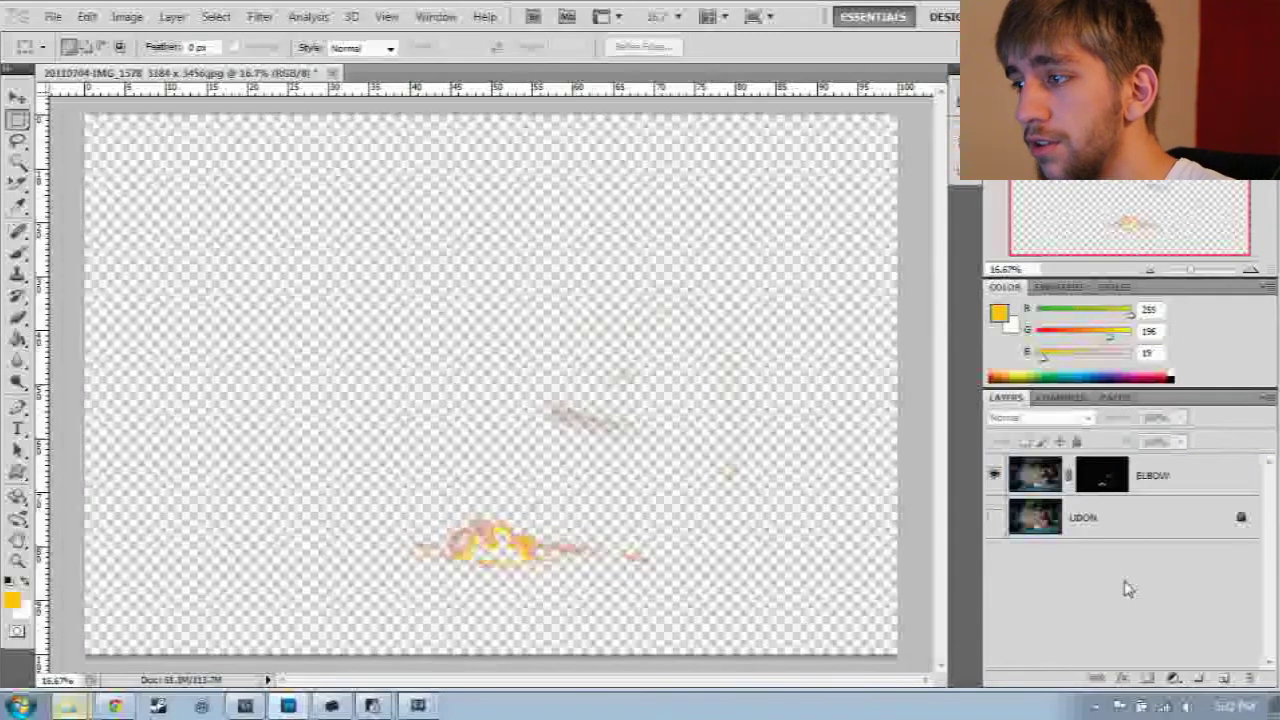
pyautogui.rightClick(1118, 478)
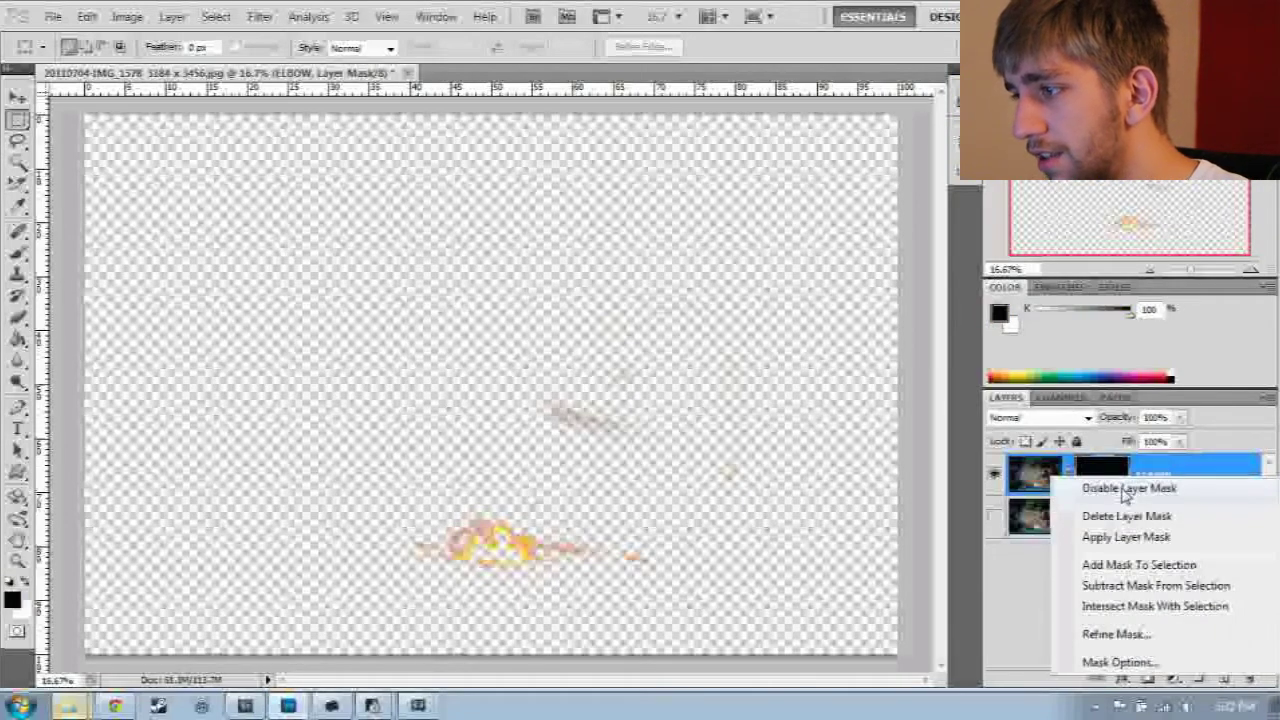
pyautogui.click(1126, 488)
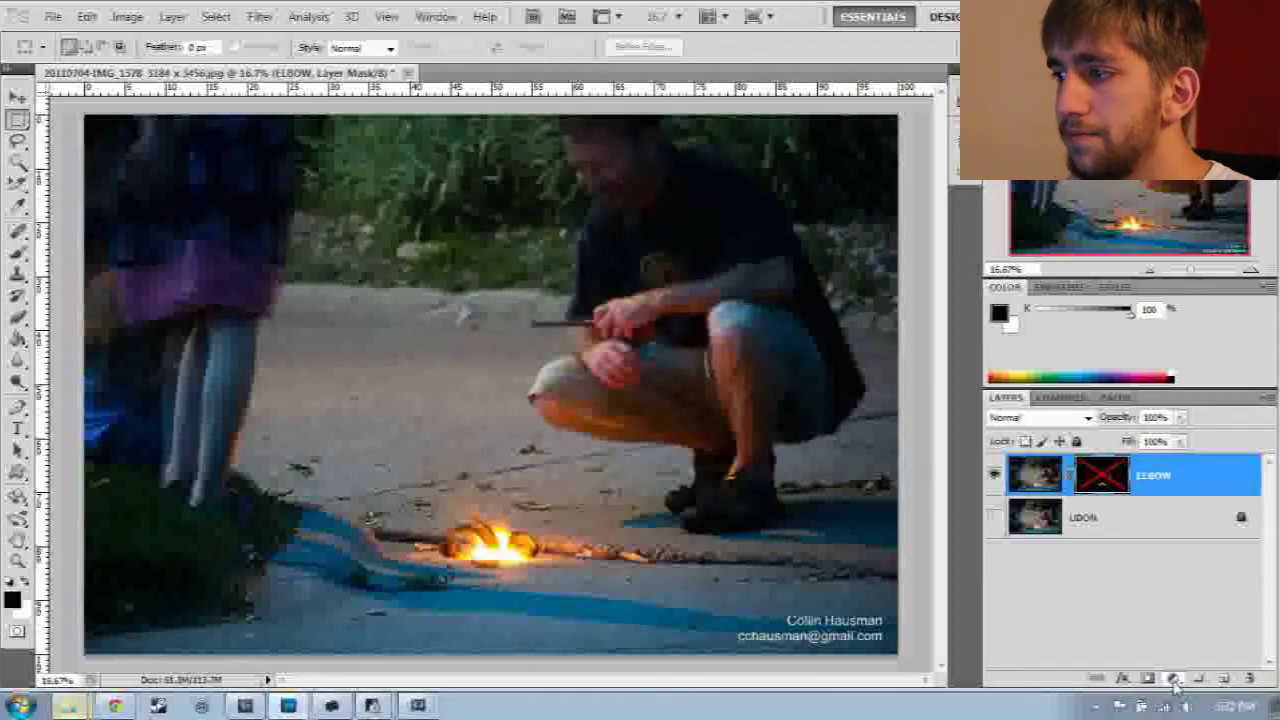
# Step: Add a Channel Mixer adjustment layer above ELBOW and bring the full layer list into view
pyautogui.click(1174, 679)
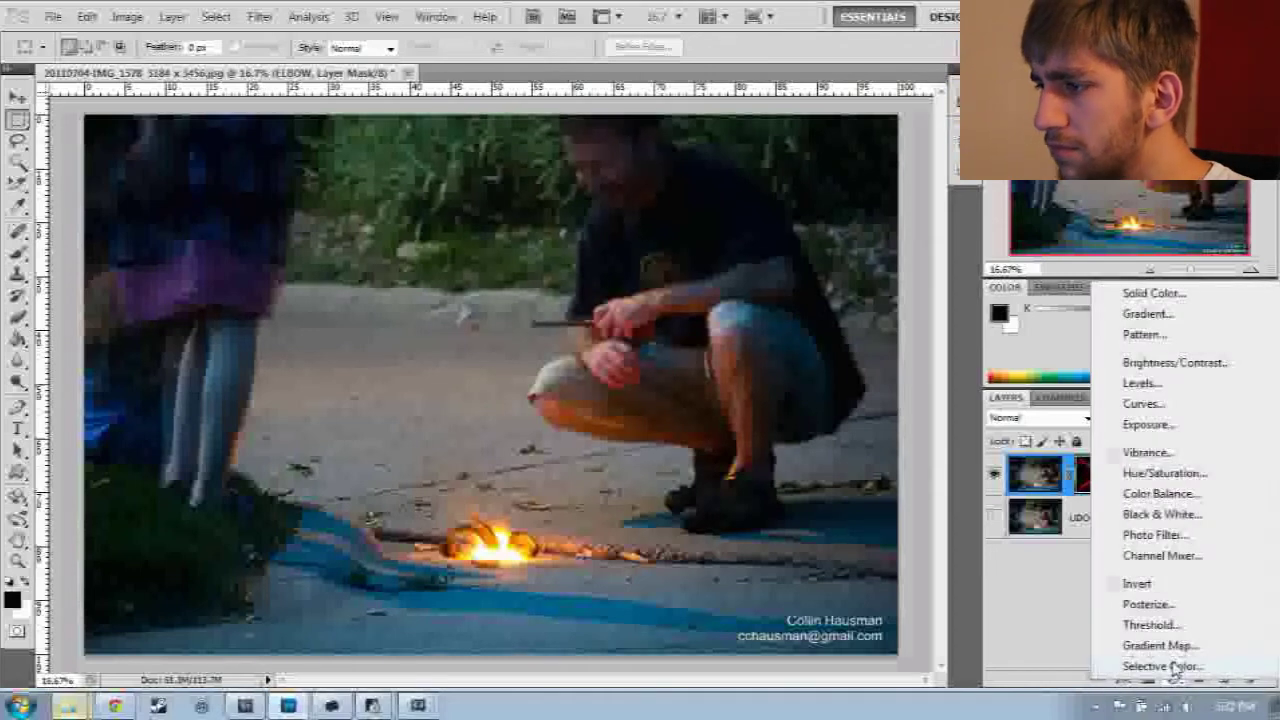
pyautogui.click(1174, 557)
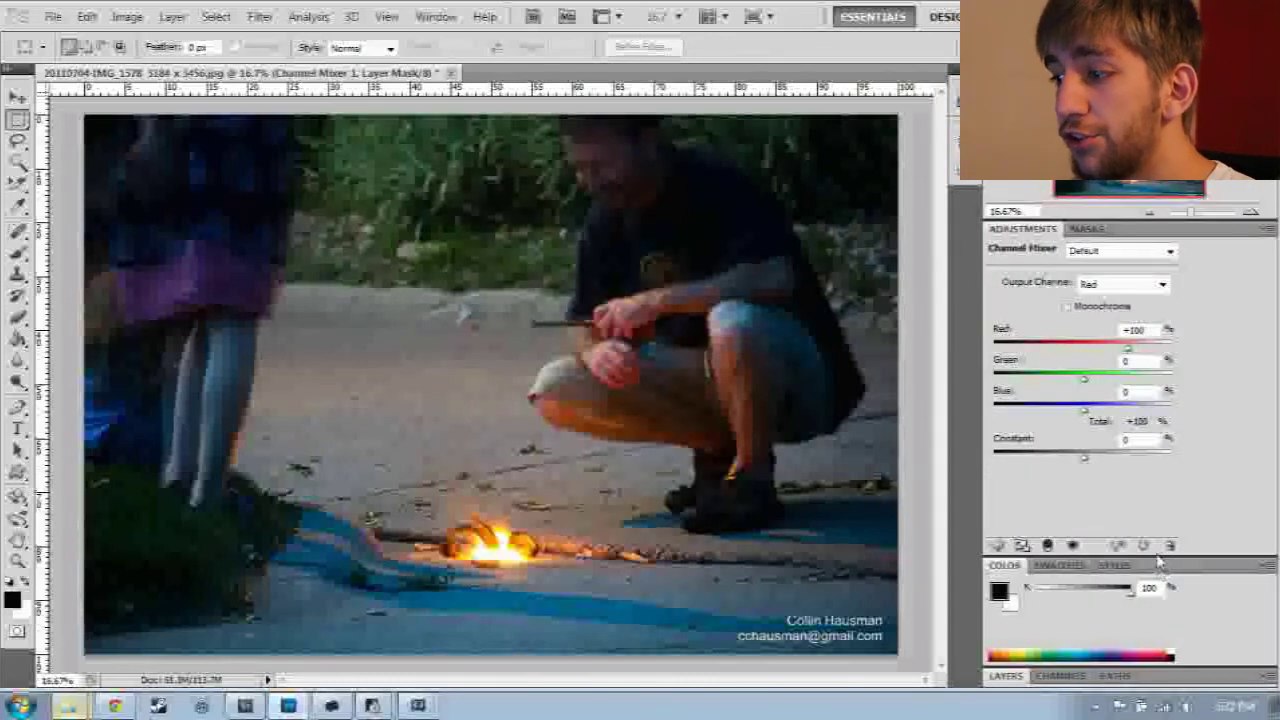
pyautogui.click(1012, 677)
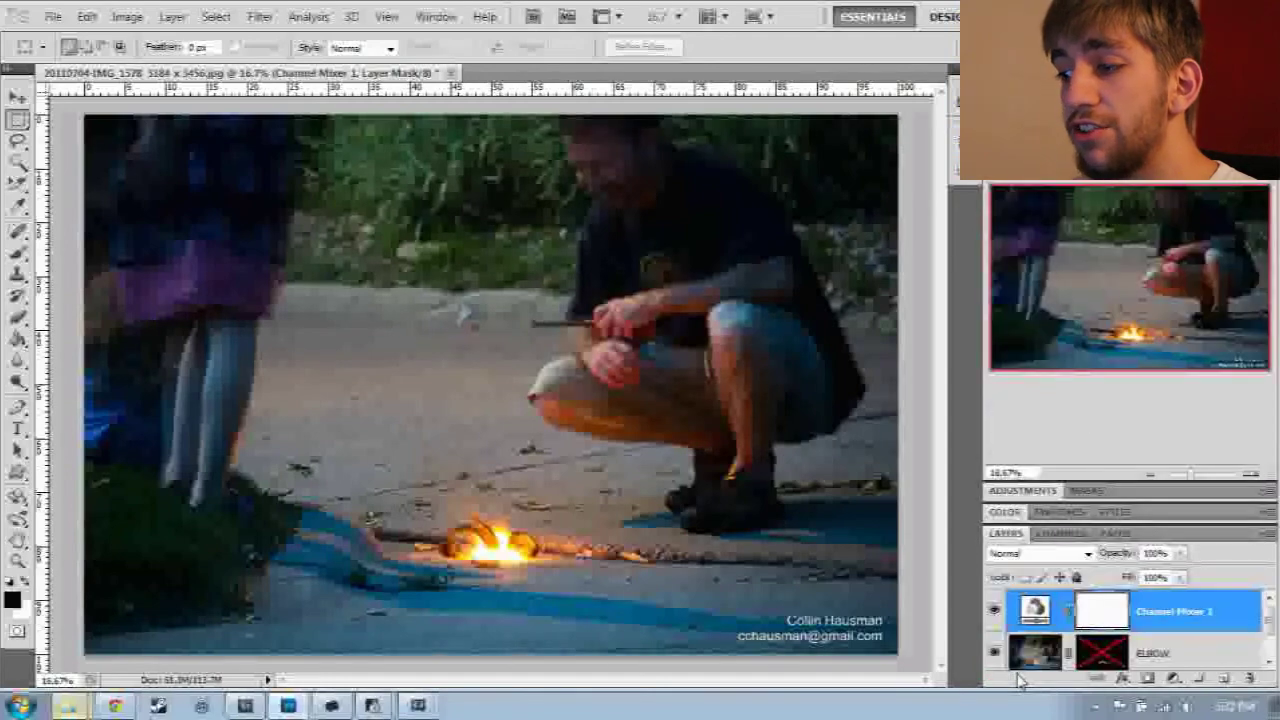
pyautogui.moveTo(1147, 510); pyautogui.dragTo(1147, 325)
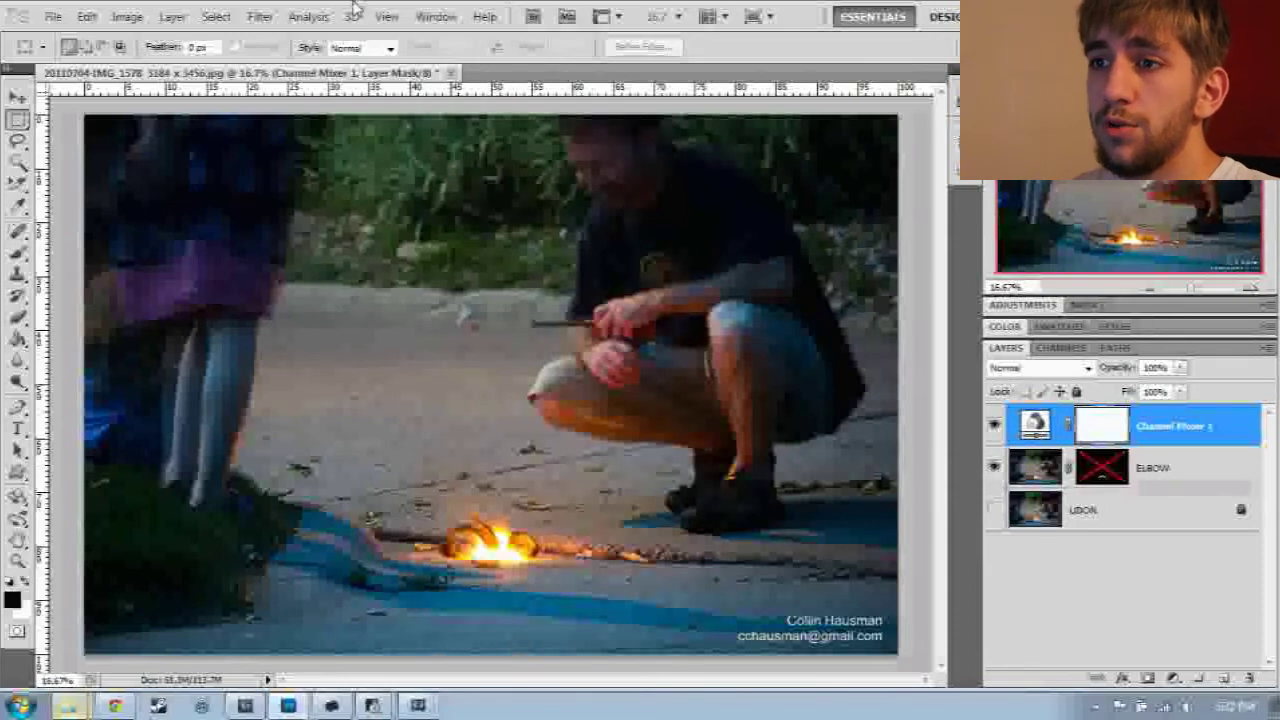
pyautogui.click(87, 16)
pyautogui.moveTo(125, 17)
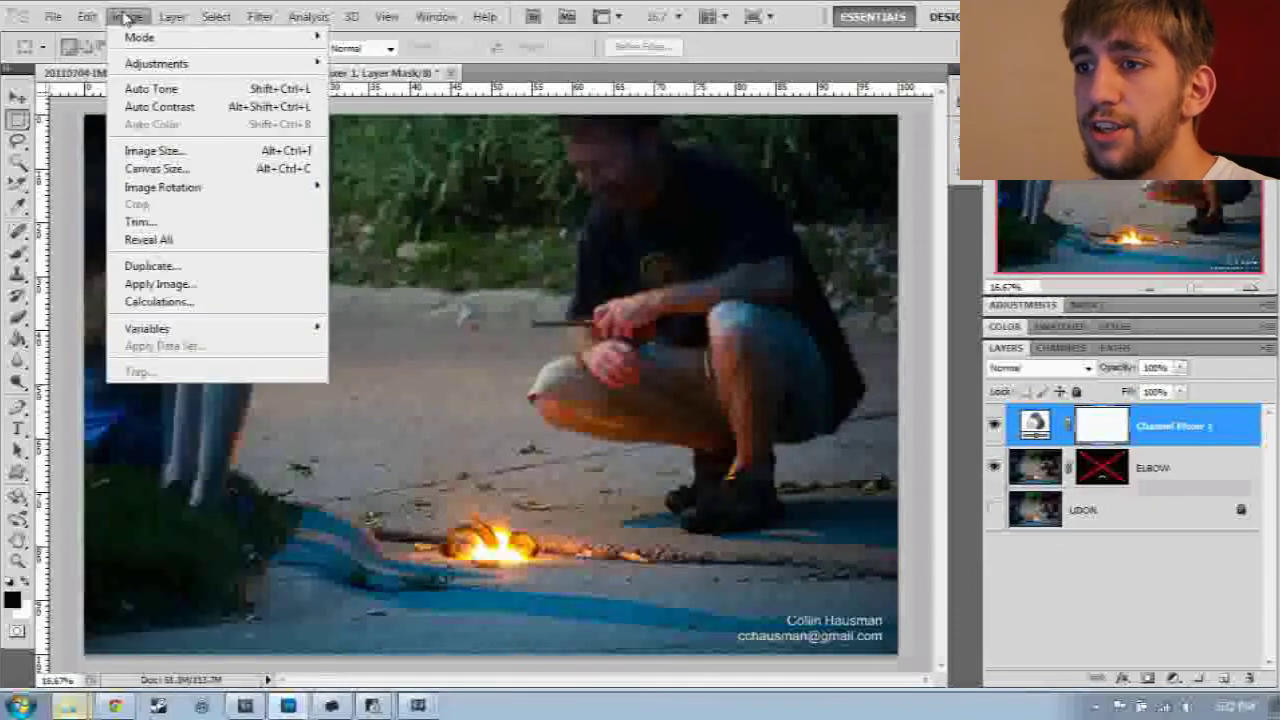
pyautogui.moveTo(156, 63)
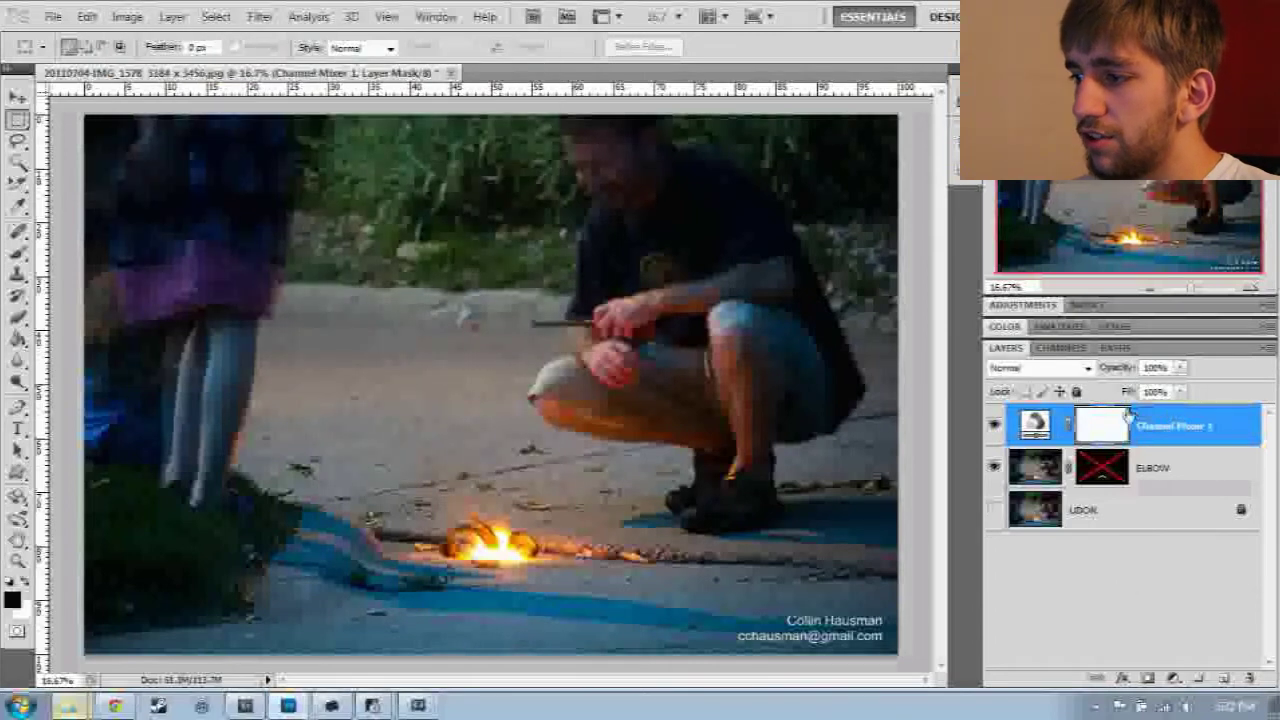
# Step: Make the Channel Mixer monochrome and set red to +43%, green to +30%, blue to +16% and the constant to +1%
pyautogui.click(1020, 306)
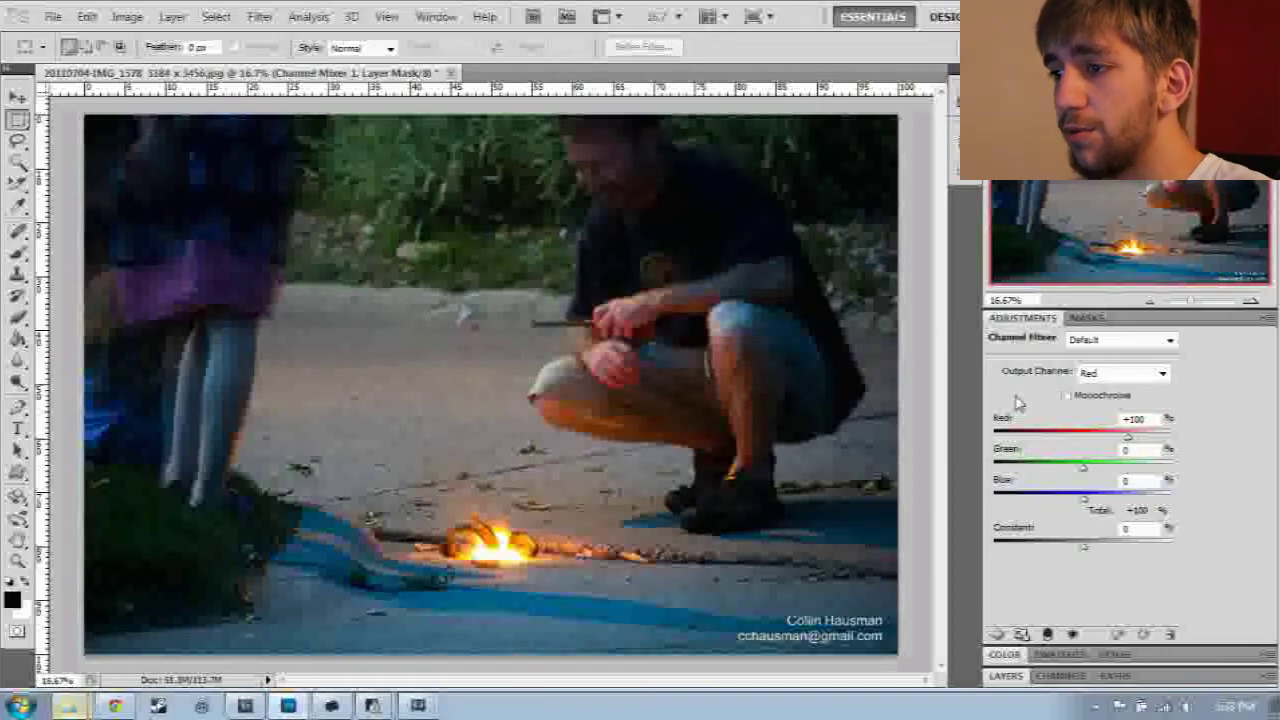
pyautogui.click(1066, 396)
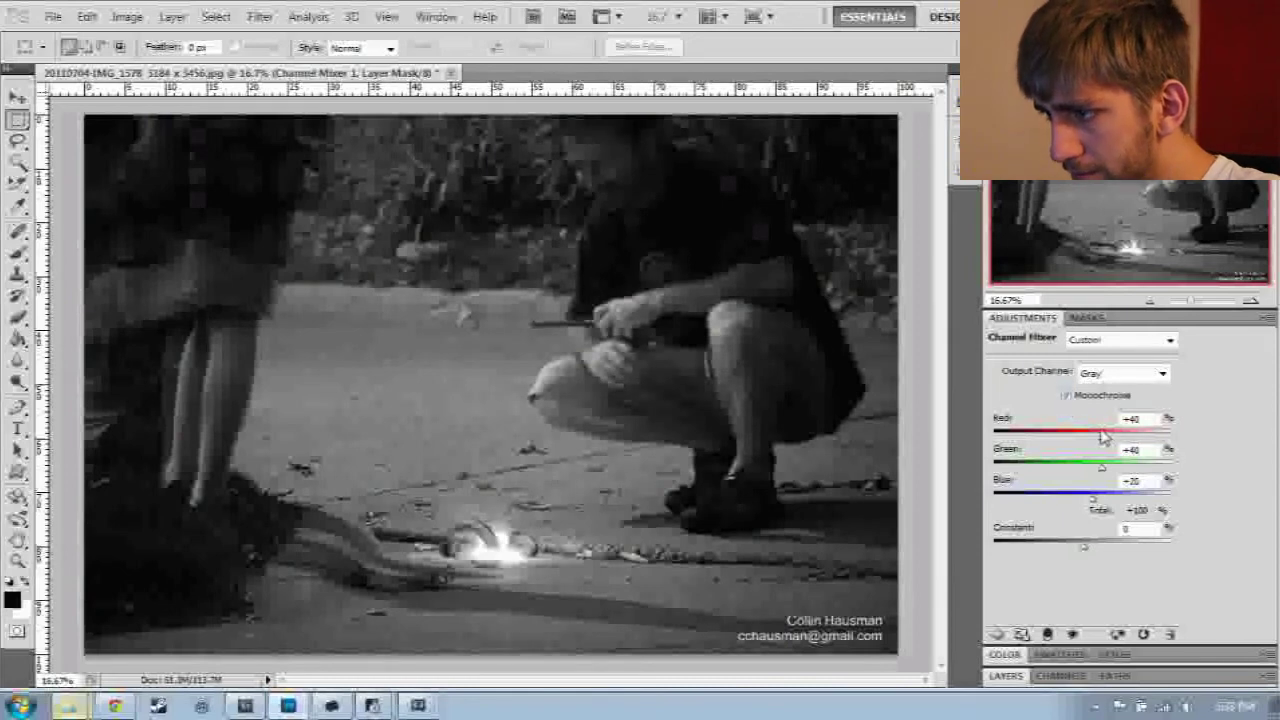
pyautogui.moveTo(1103, 436); pyautogui.dragTo(1097, 471)
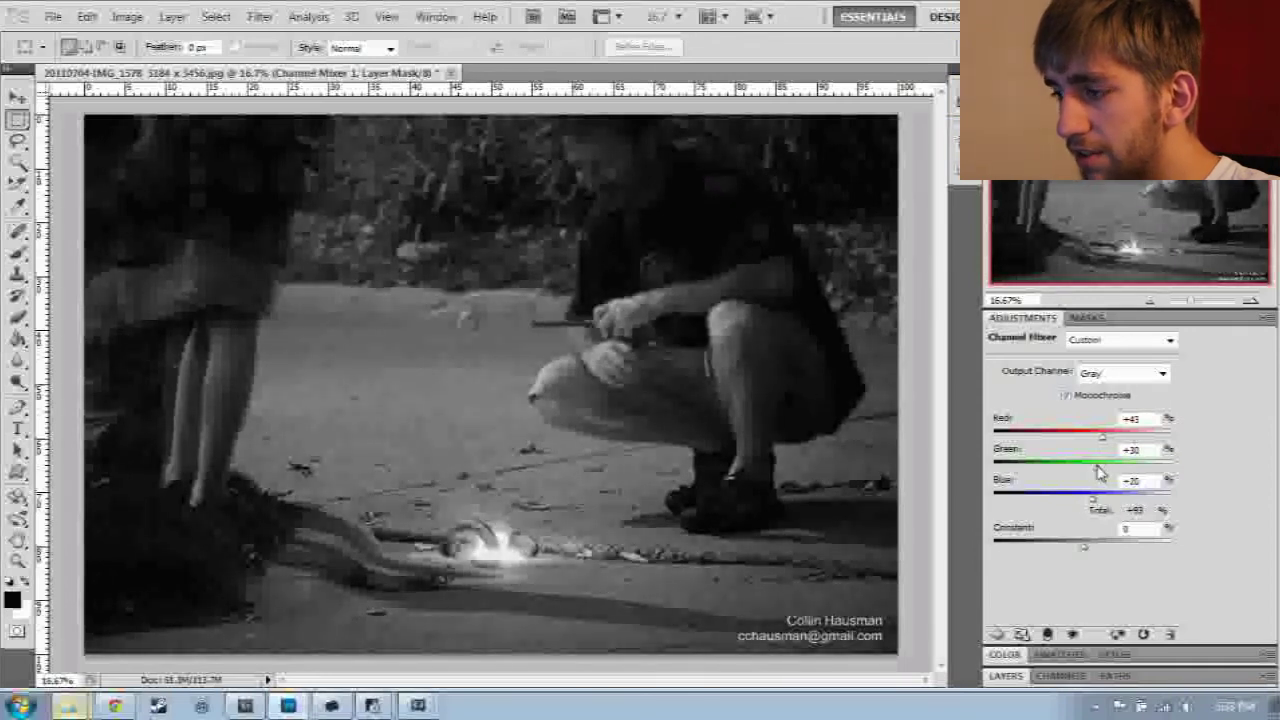
pyautogui.moveTo(1092, 498); pyautogui.dragTo(1092, 503)
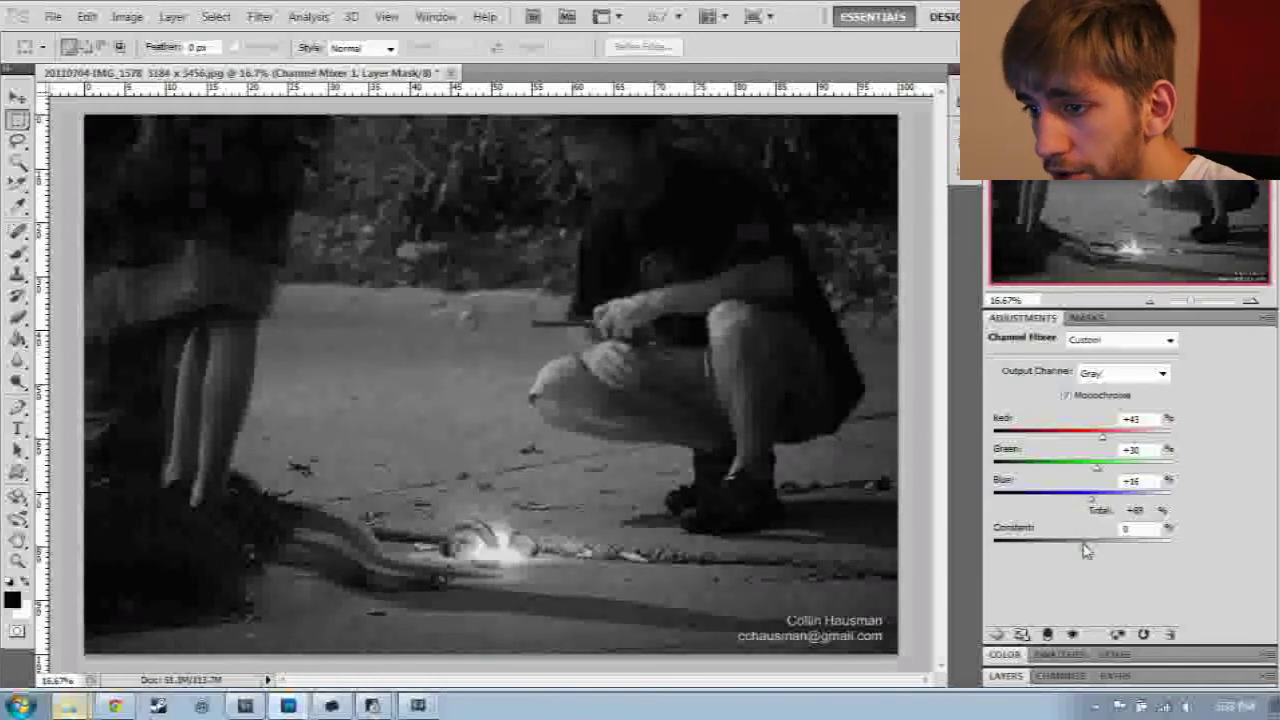
pyautogui.moveTo(1087, 549)
pyautogui.mouseDown()
pyautogui.moveTo(1073, 549)
pyautogui.moveTo(1087, 549)
pyautogui.mouseUp()
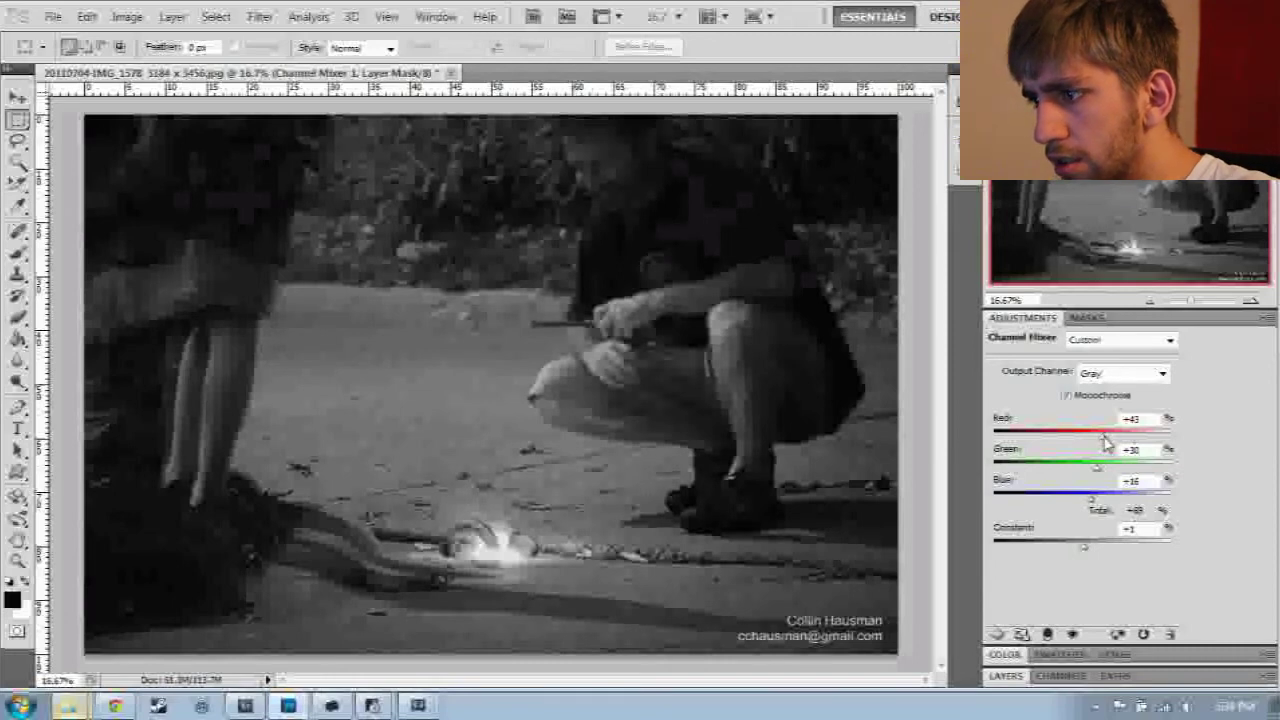
# Step: Set the red contribution of the Channel Mixer to +54%
pyautogui.moveTo(1105, 443); pyautogui.dragTo(1110, 443)
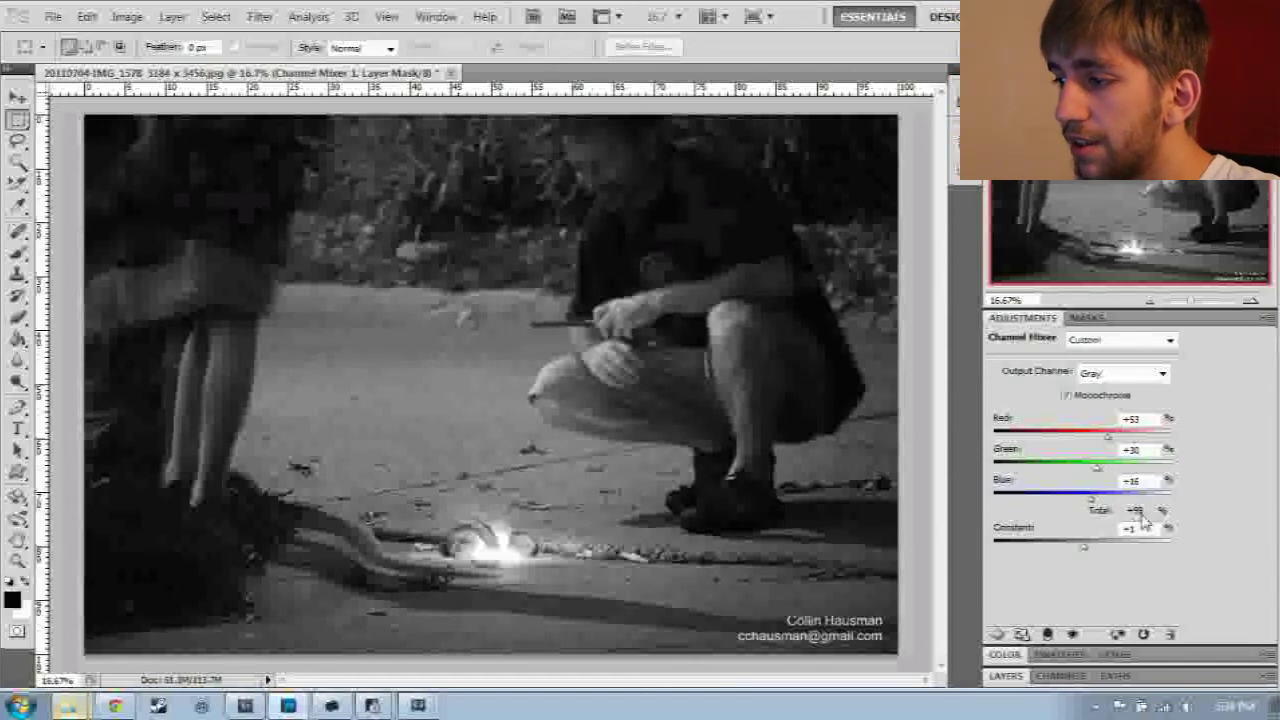
pyautogui.moveTo(1110, 440); pyautogui.dragTo(1110, 443)
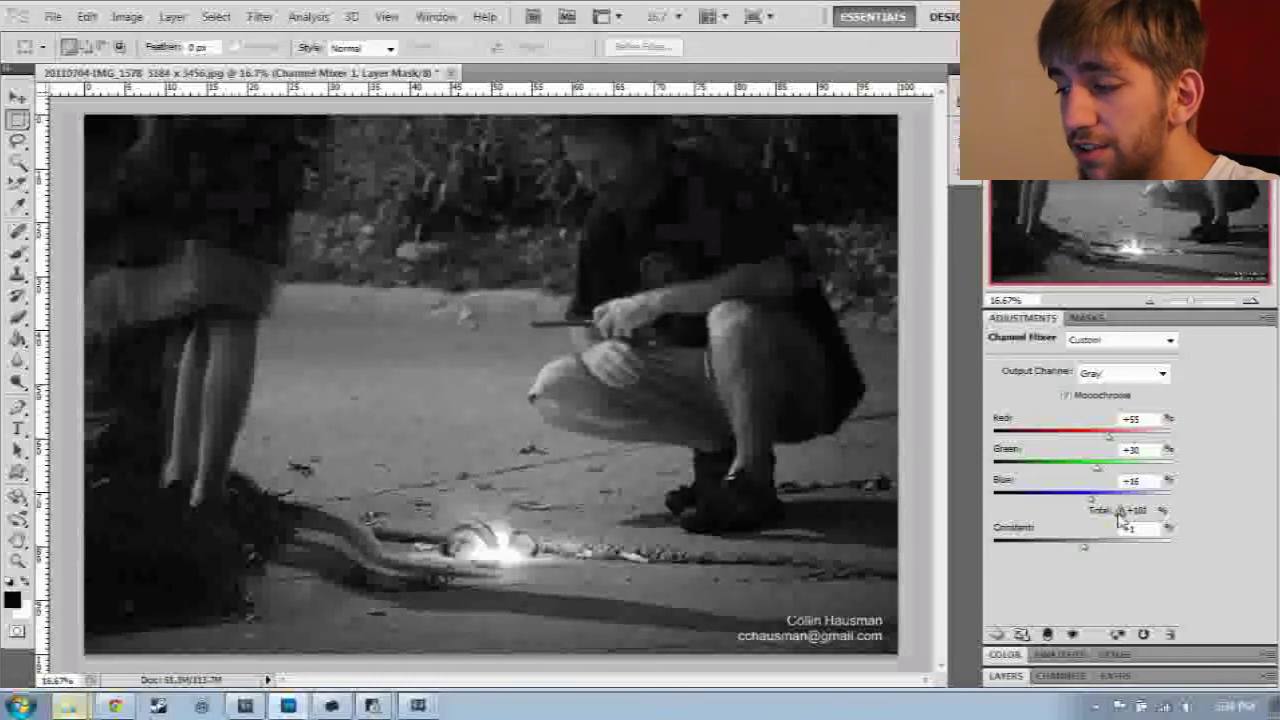
pyautogui.moveTo(1120, 514)
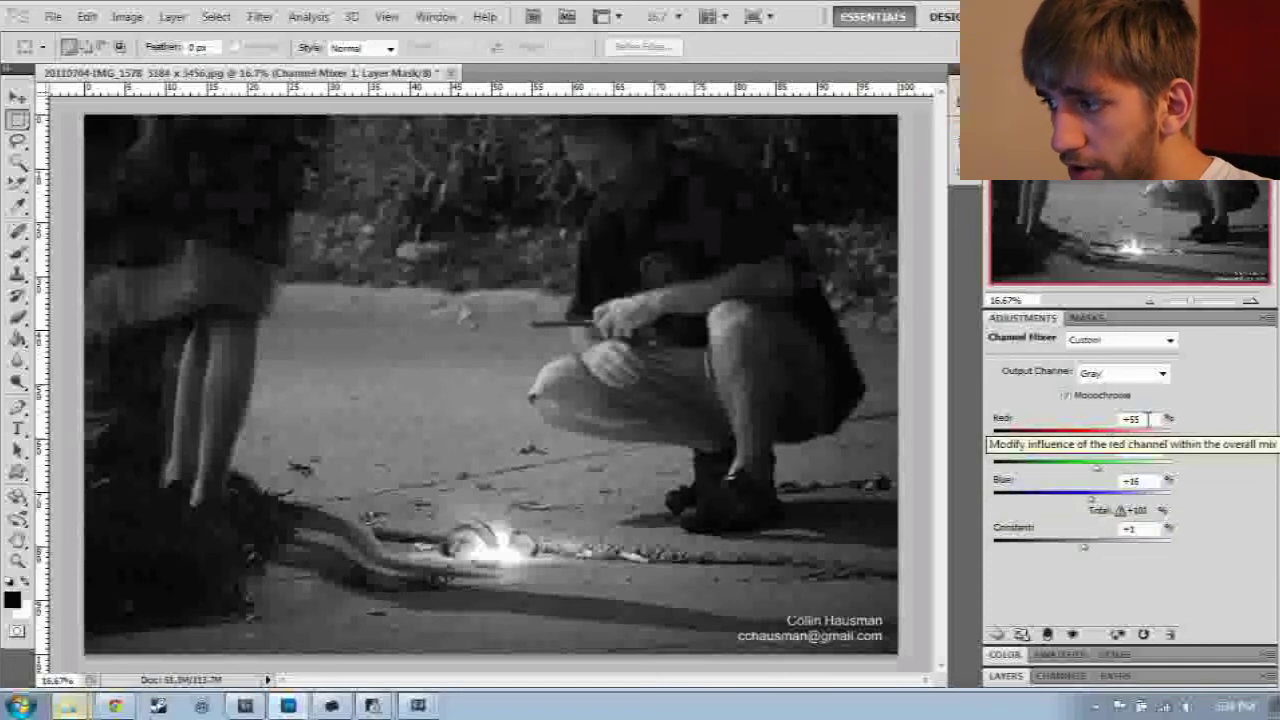
pyautogui.doubleClick(1148, 418)
pyautogui.write('54')
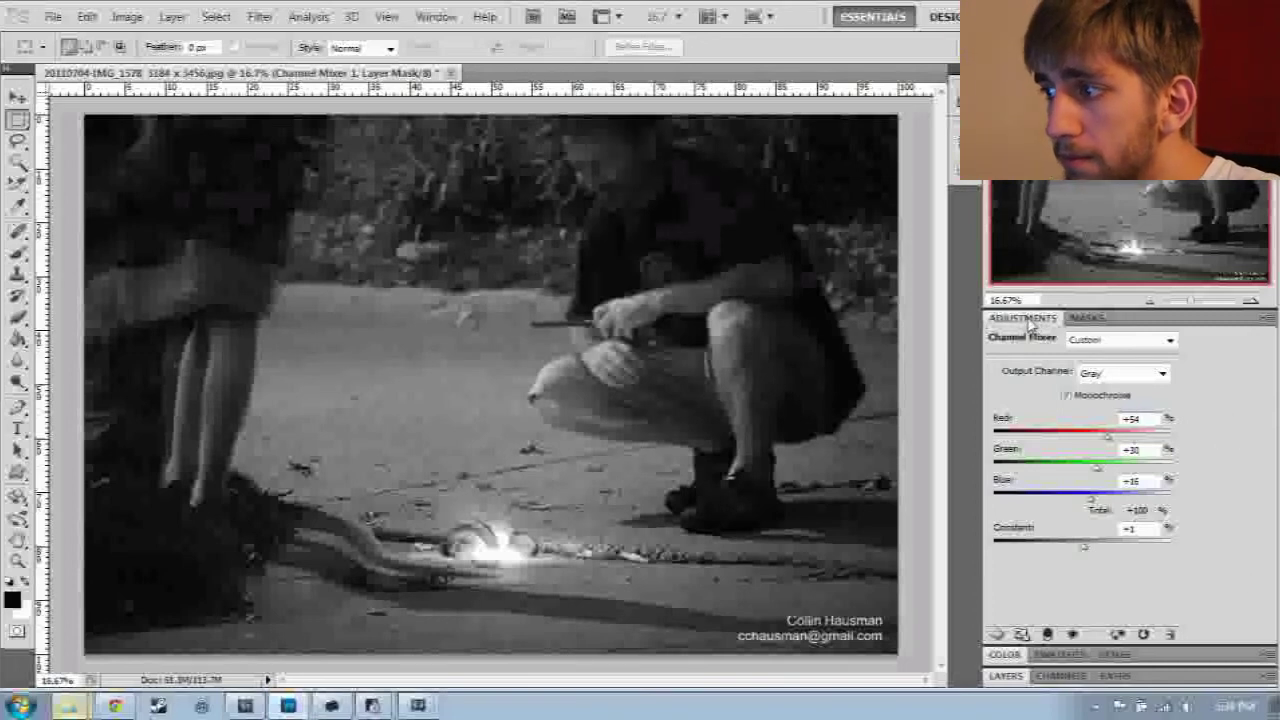
# Step: Bring the full layer list back into view and display the Channel Mixer layer's mask by itself on the canvas
pyautogui.click(1007, 679)
pyautogui.moveTo(1163, 532); pyautogui.dragTo(1160, 352)
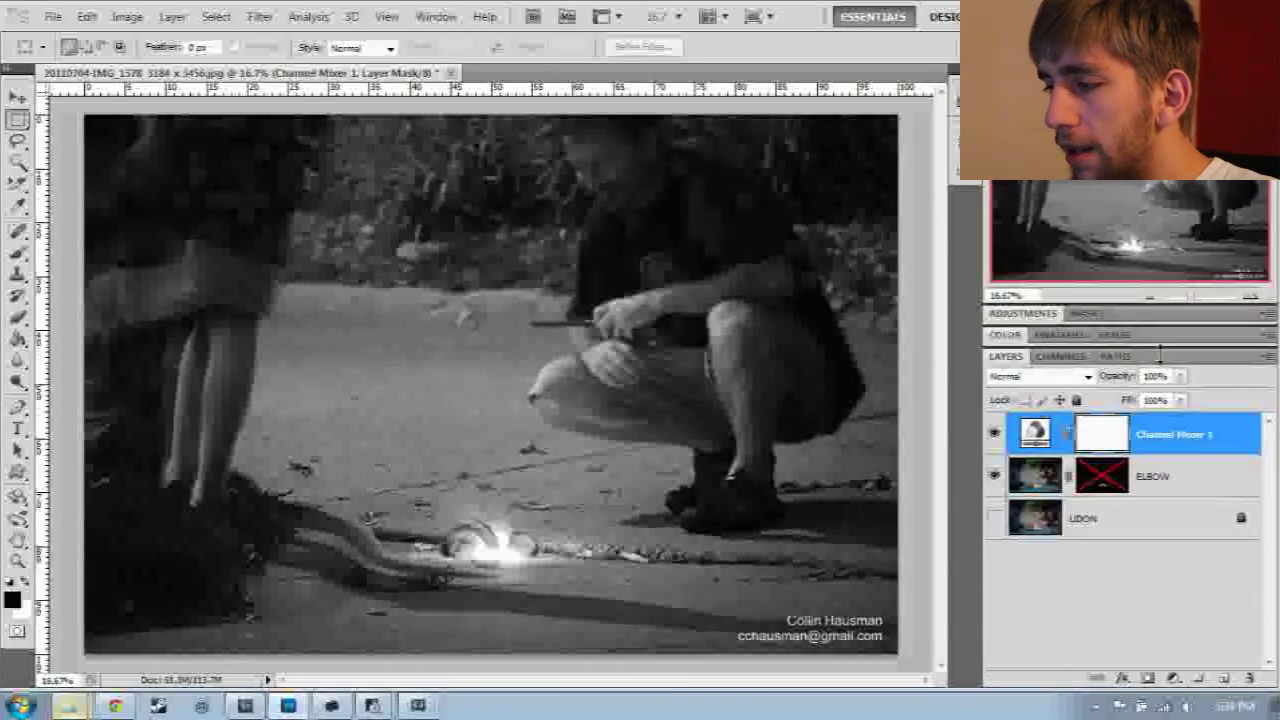
pyautogui.keyDown('alt'); pyautogui.click(1106, 433); pyautogui.keyUp('alt')
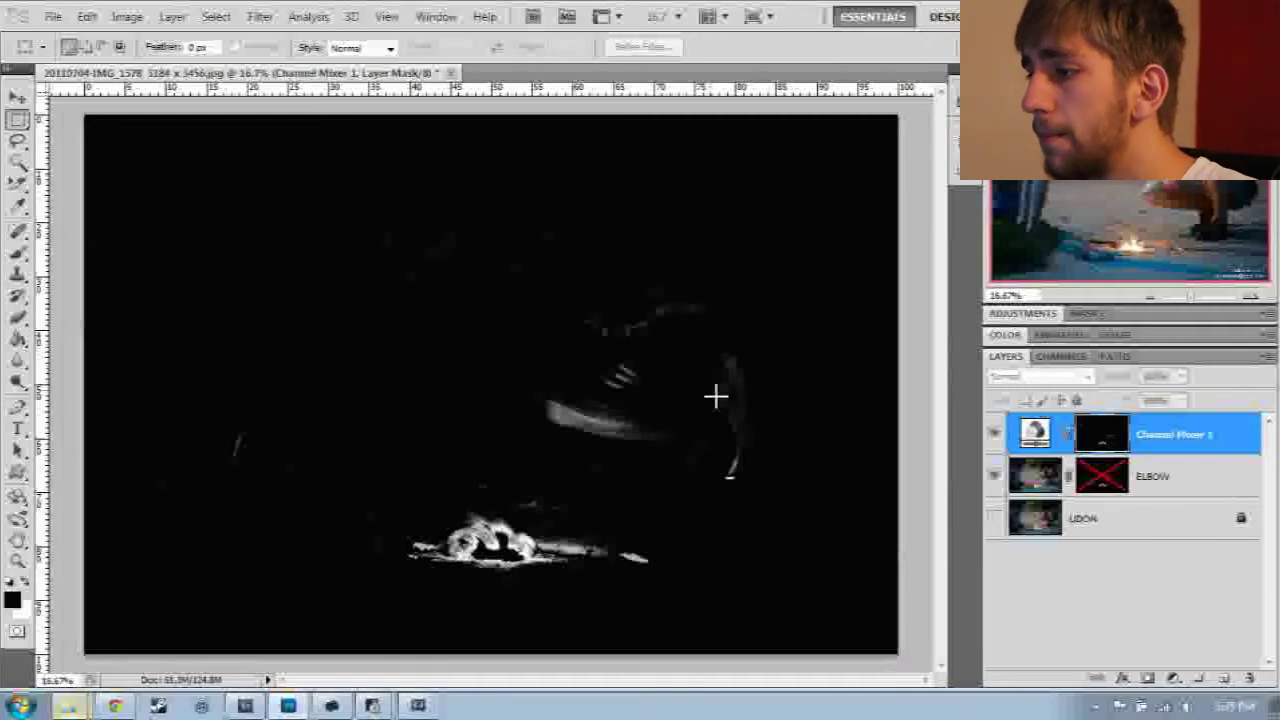
# Step: Leave the mask-only view and invert the Channel Mixer layer's mask so that only the fire's colours show
pyautogui.click(1163, 577)
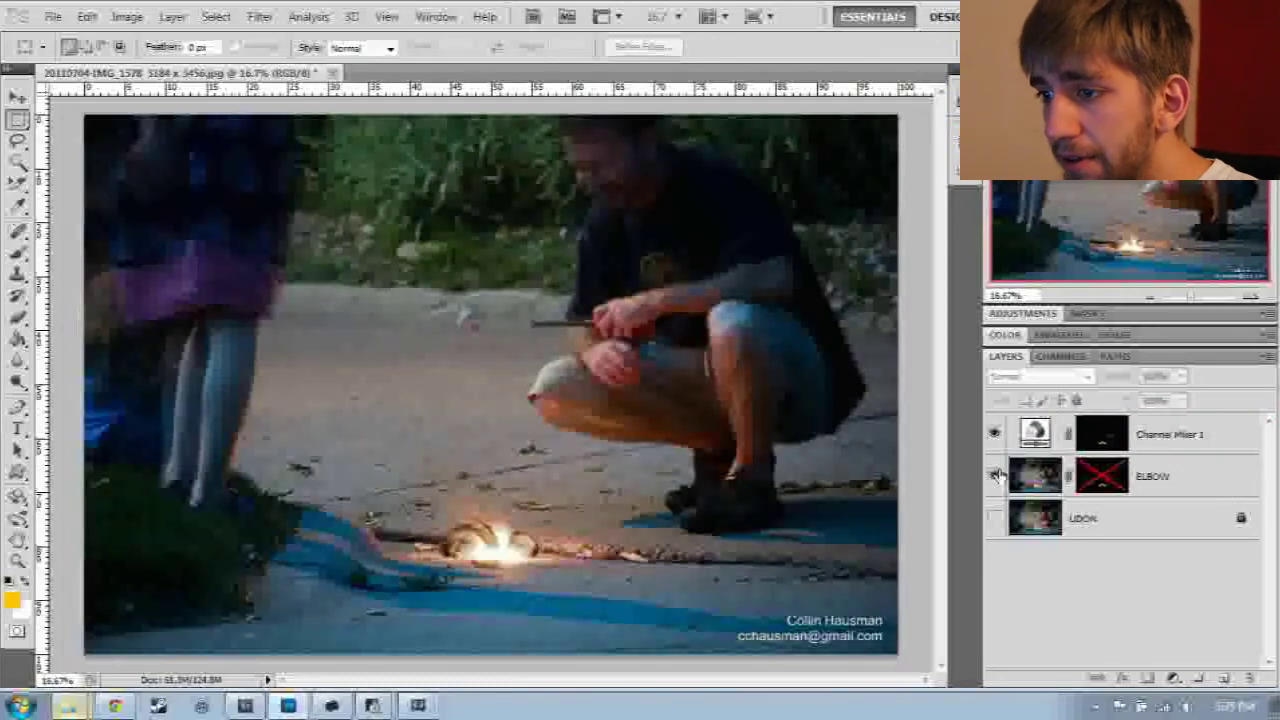
pyautogui.click(1097, 431)
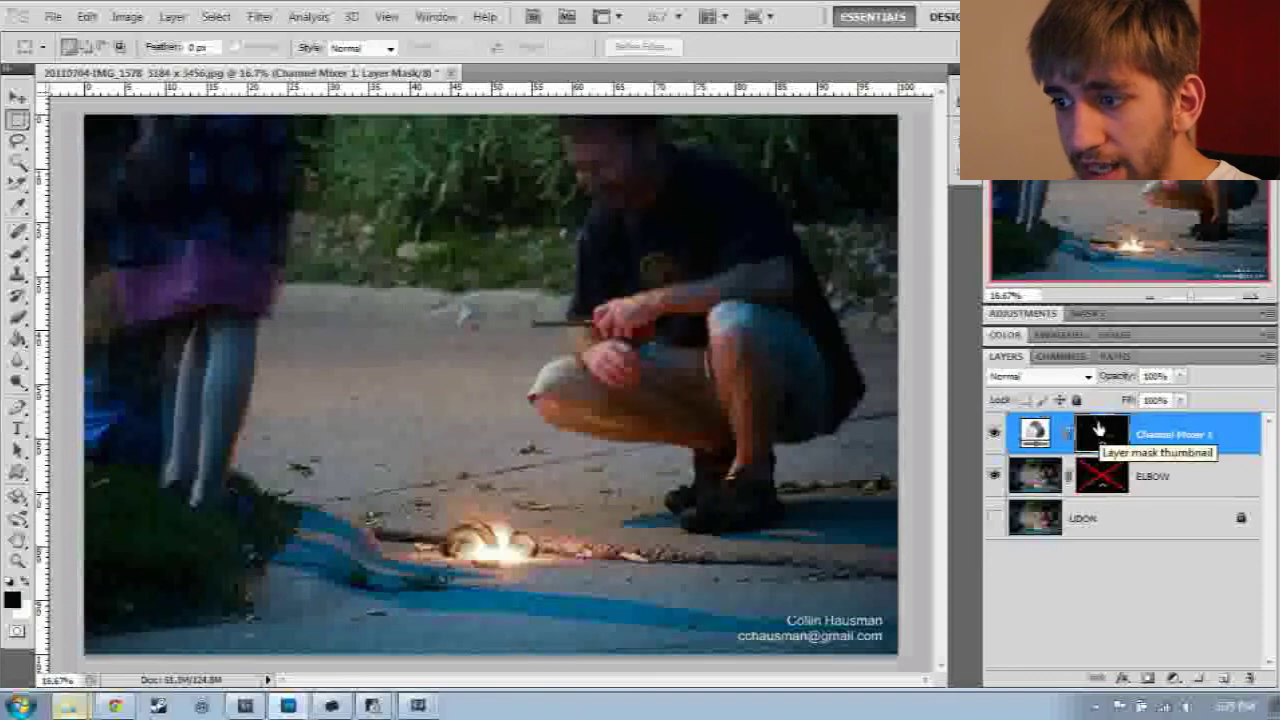
pyautogui.click(1250, 298)
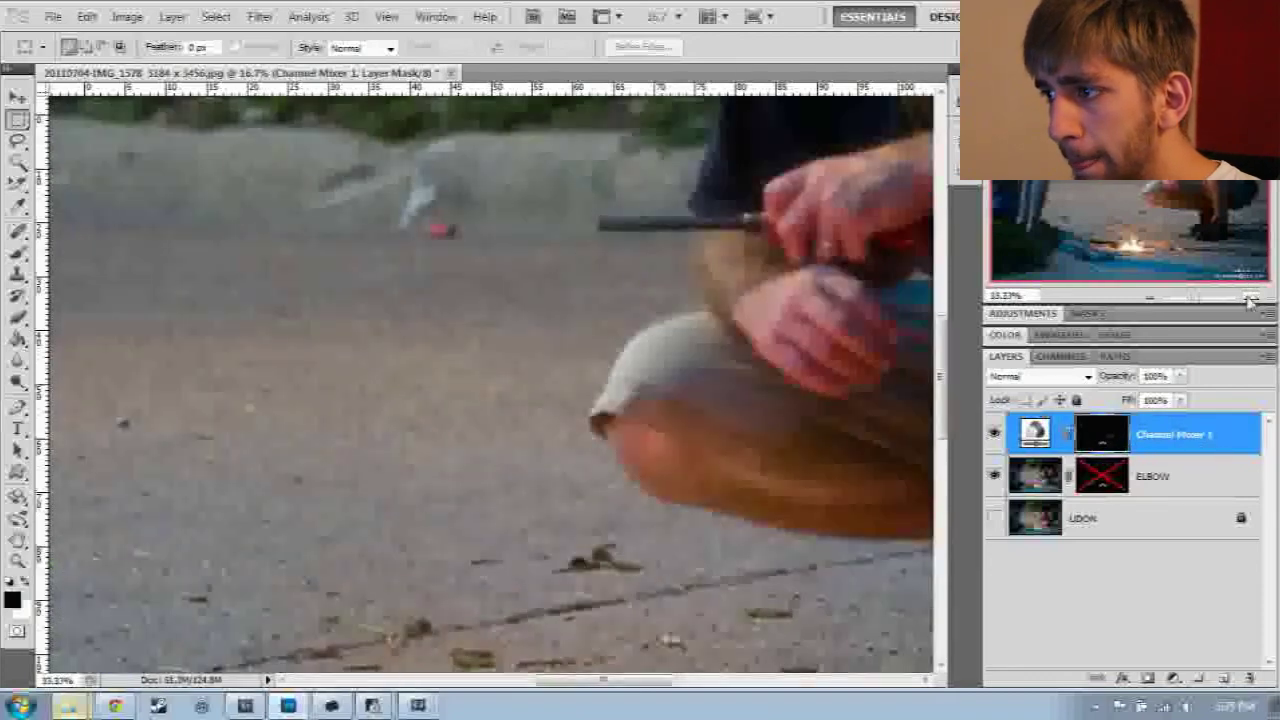
pyautogui.click(1250, 298)
pyautogui.moveTo(1150, 240); pyautogui.dragTo(1155, 250)
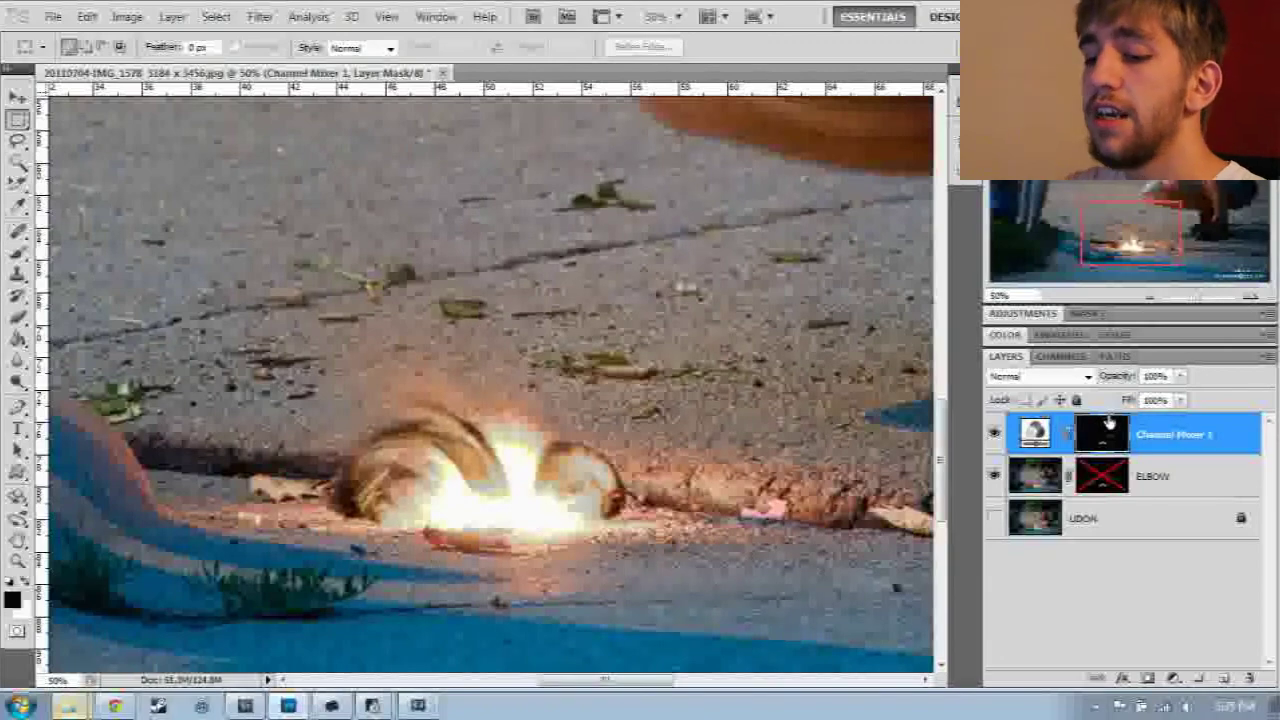
pyautogui.hotkey('ctrl', 'i')
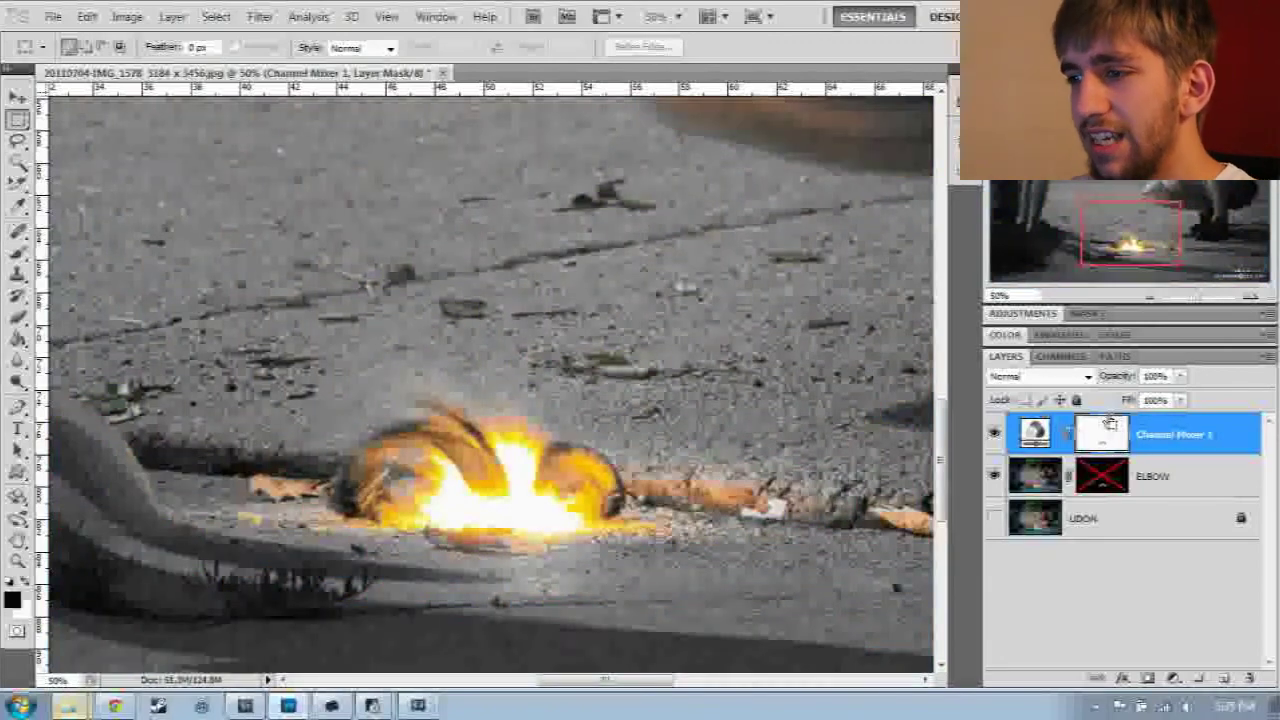
pyautogui.click(1150, 298)
pyautogui.click(1150, 298)
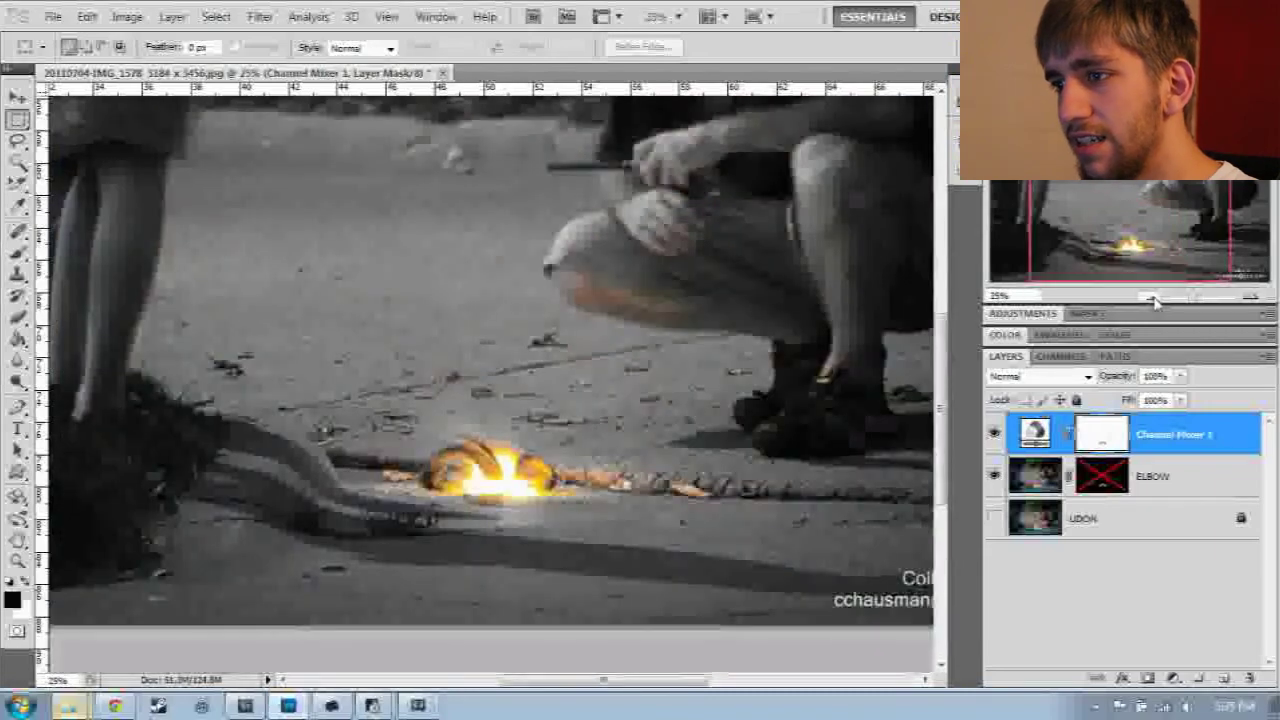
pyautogui.click(1152, 300)
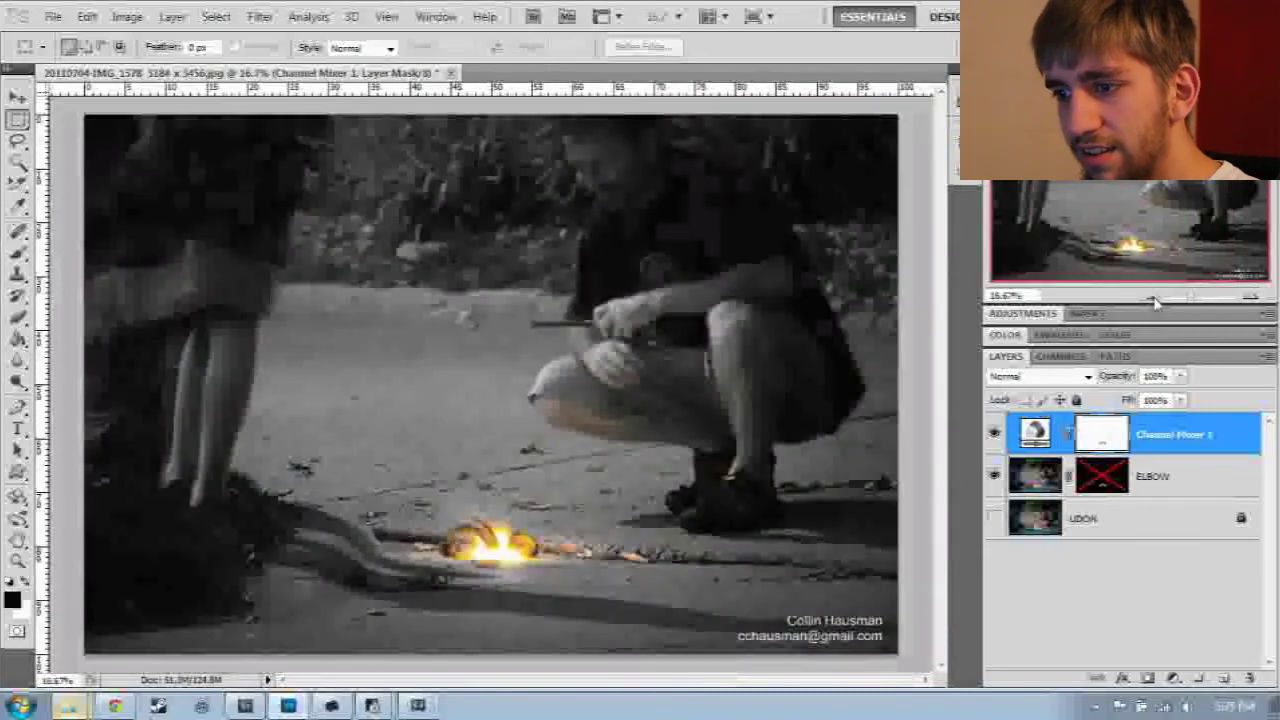
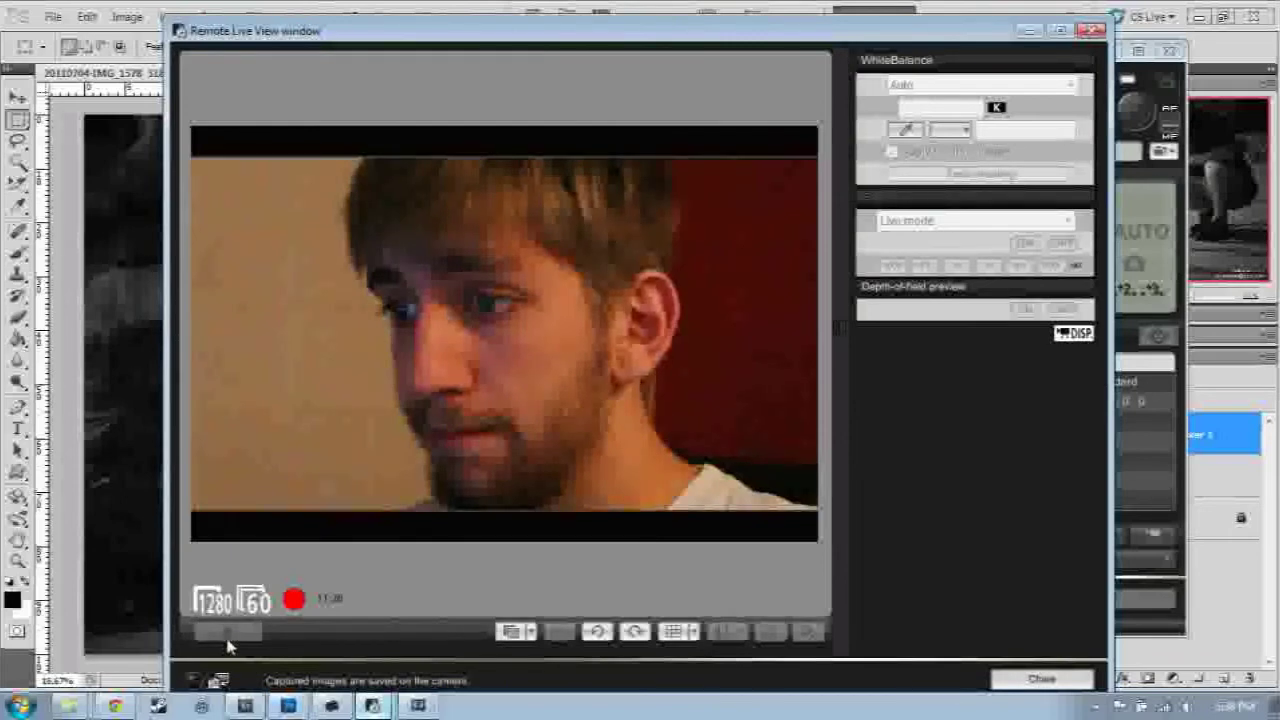
# Step: Stop and restart the camera's video recording in the Remote Live View window, minimise it and return to Photoshop
pyautogui.click(228, 640)
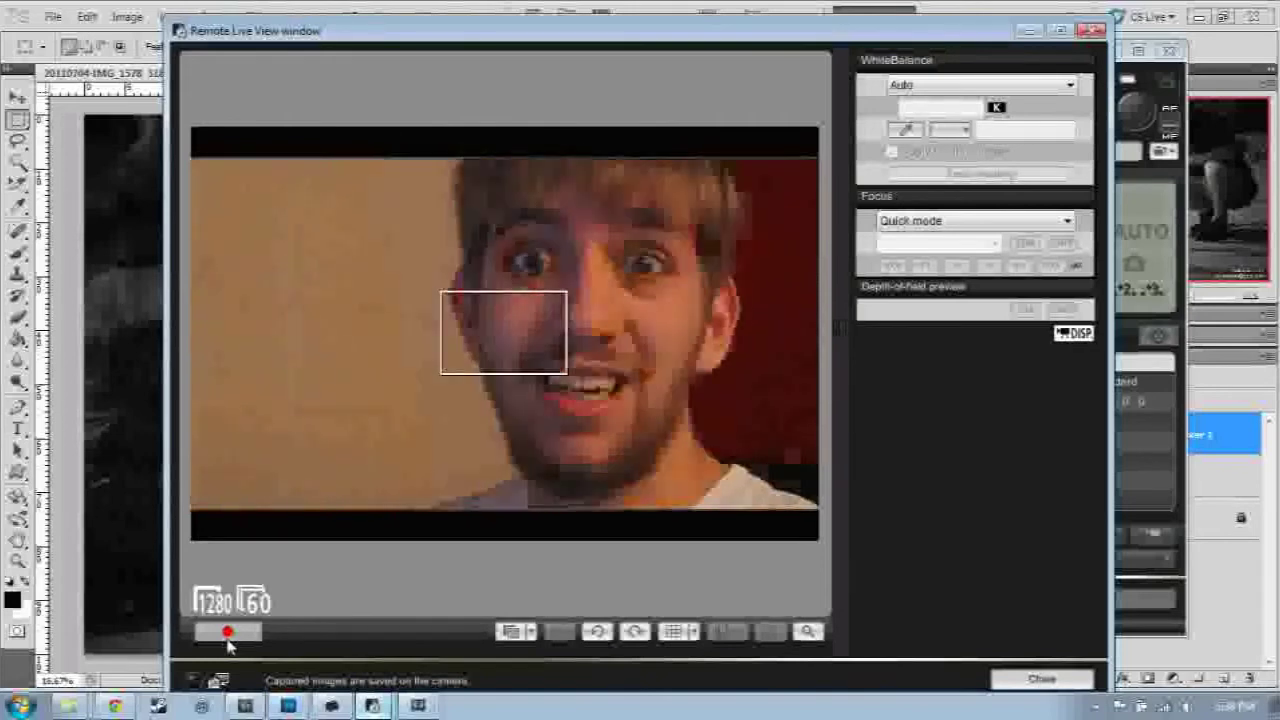
pyautogui.click(228, 642)
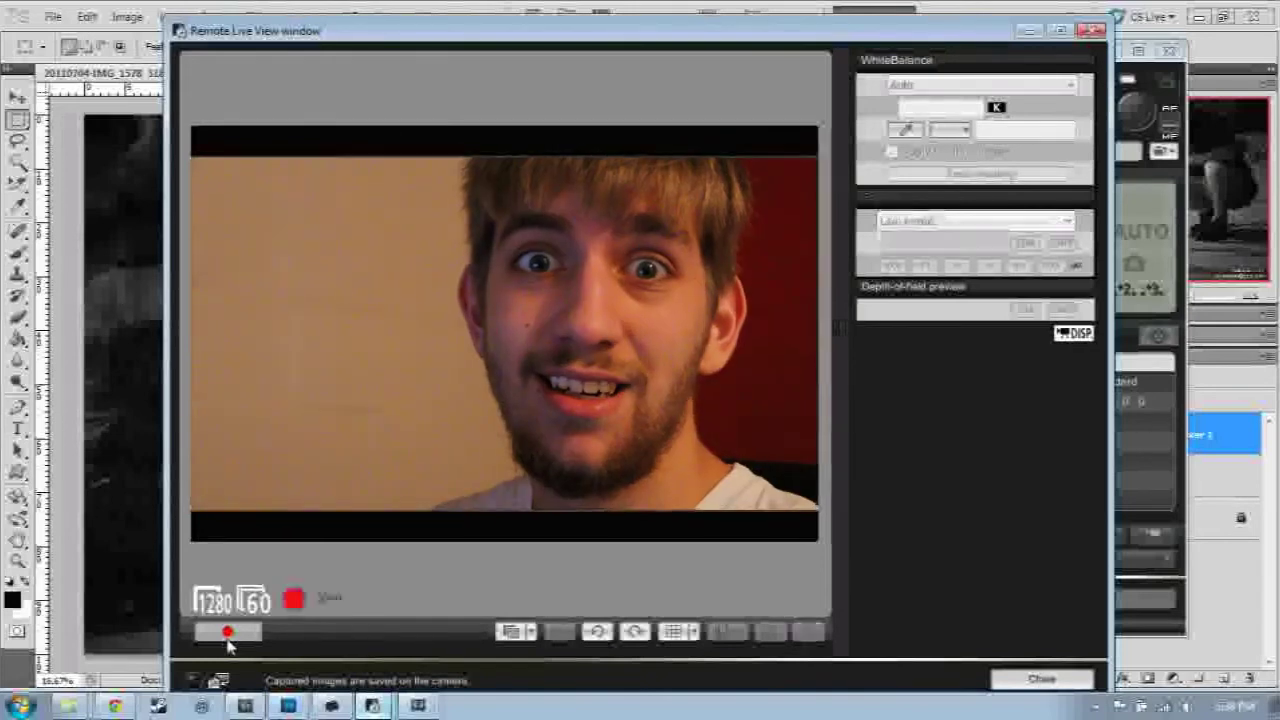
pyautogui.click(1030, 30)
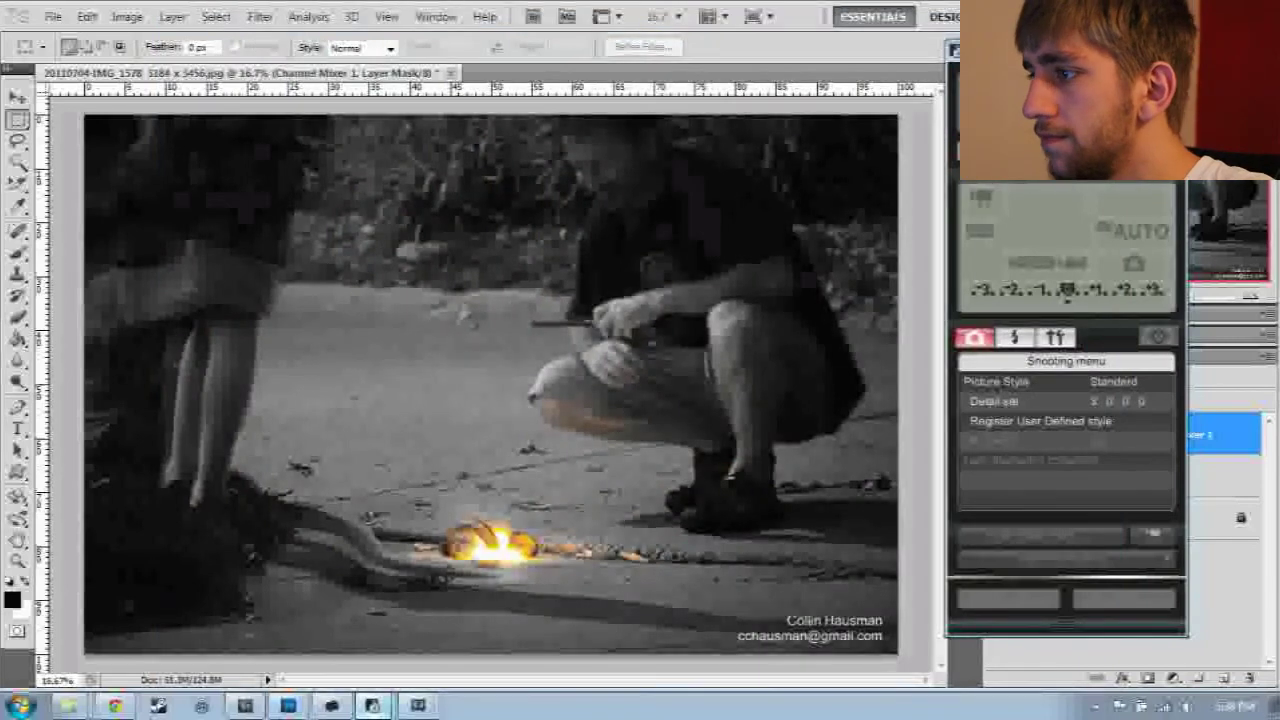
pyautogui.click(921, 344)
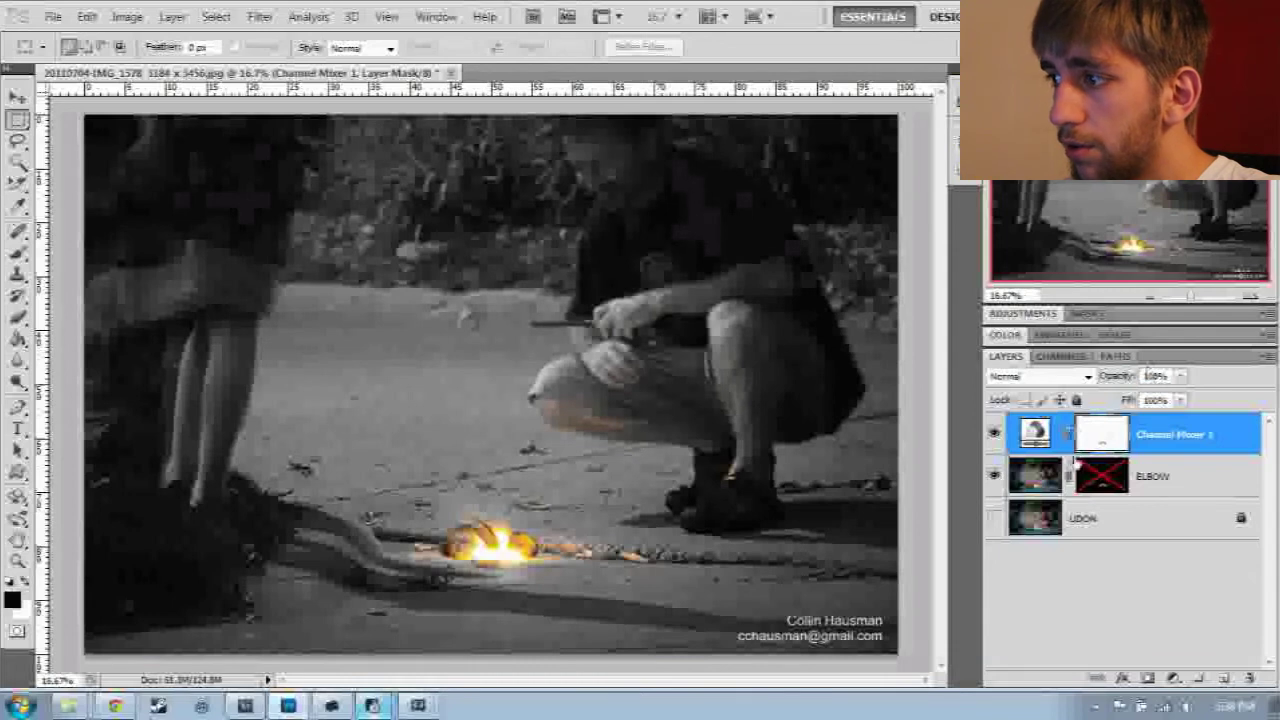
# Step: Paint black on the Channel Mixer mask over the crouching man's face with an enlarged brush to restore its colour
pyautogui.click(19, 252)
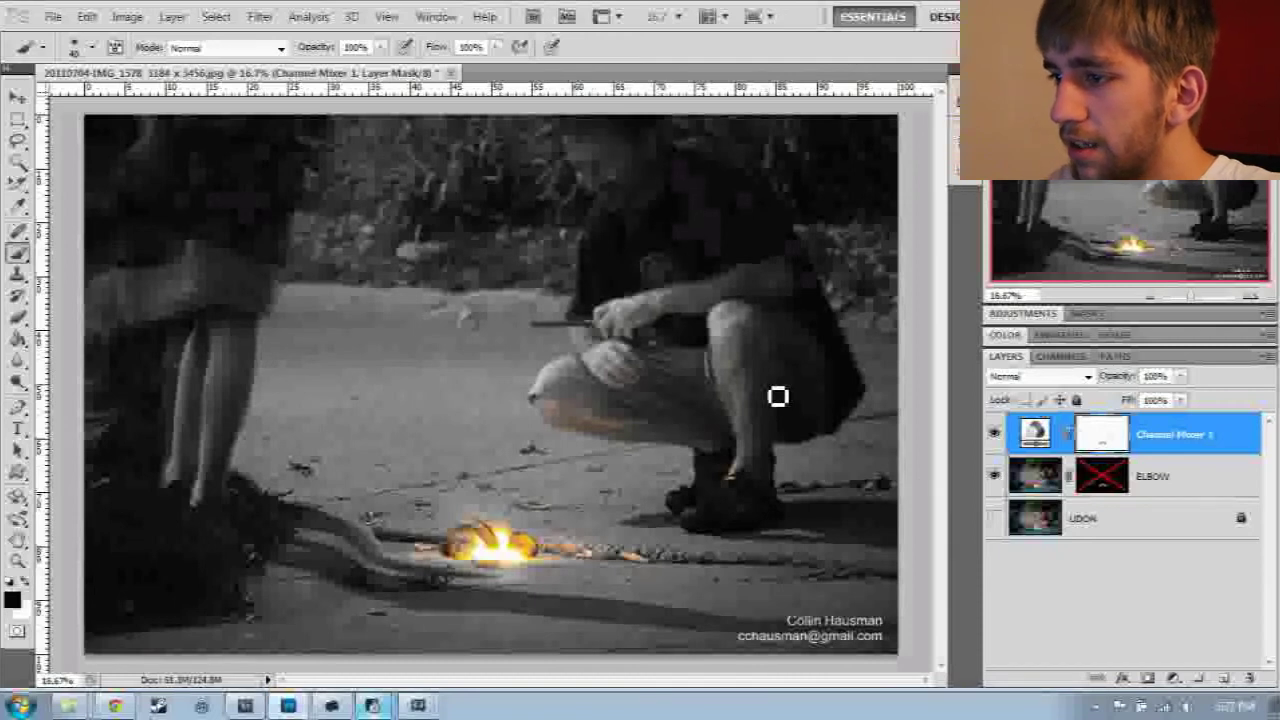
pyautogui.press(']')
pyautogui.press(']')
pyautogui.press(']')
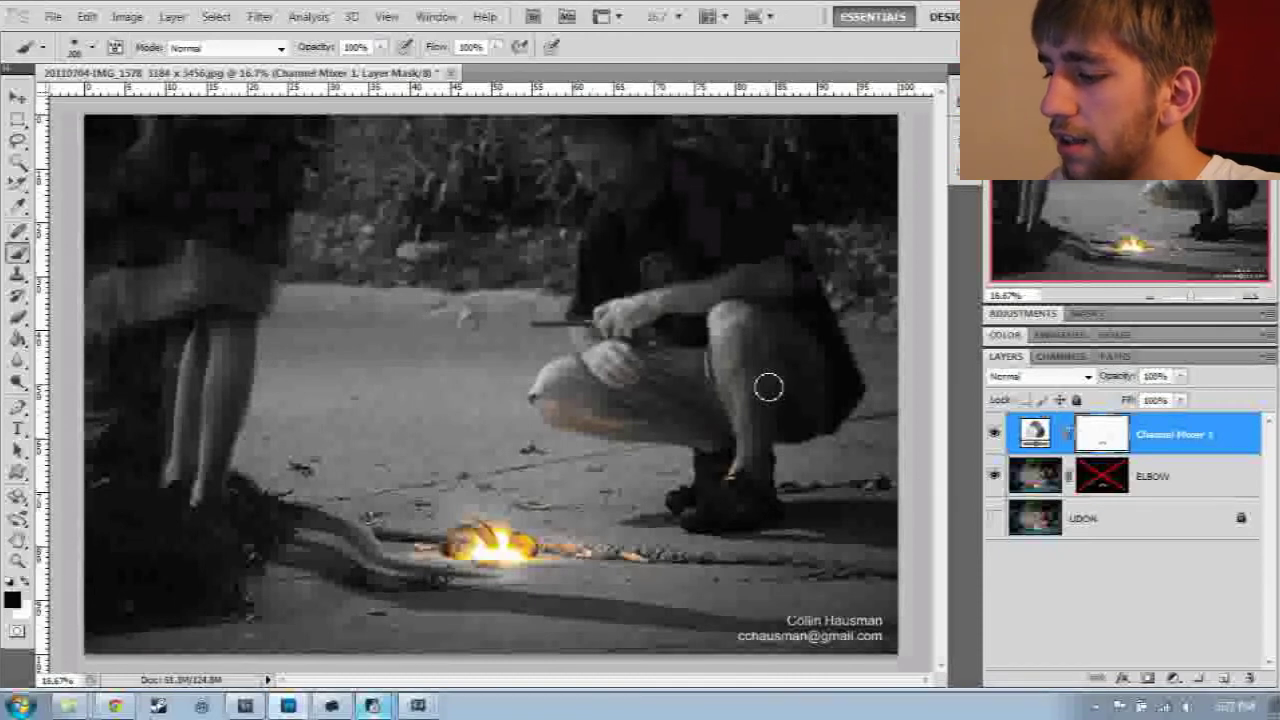
pyautogui.press(']')
pyautogui.press(']')
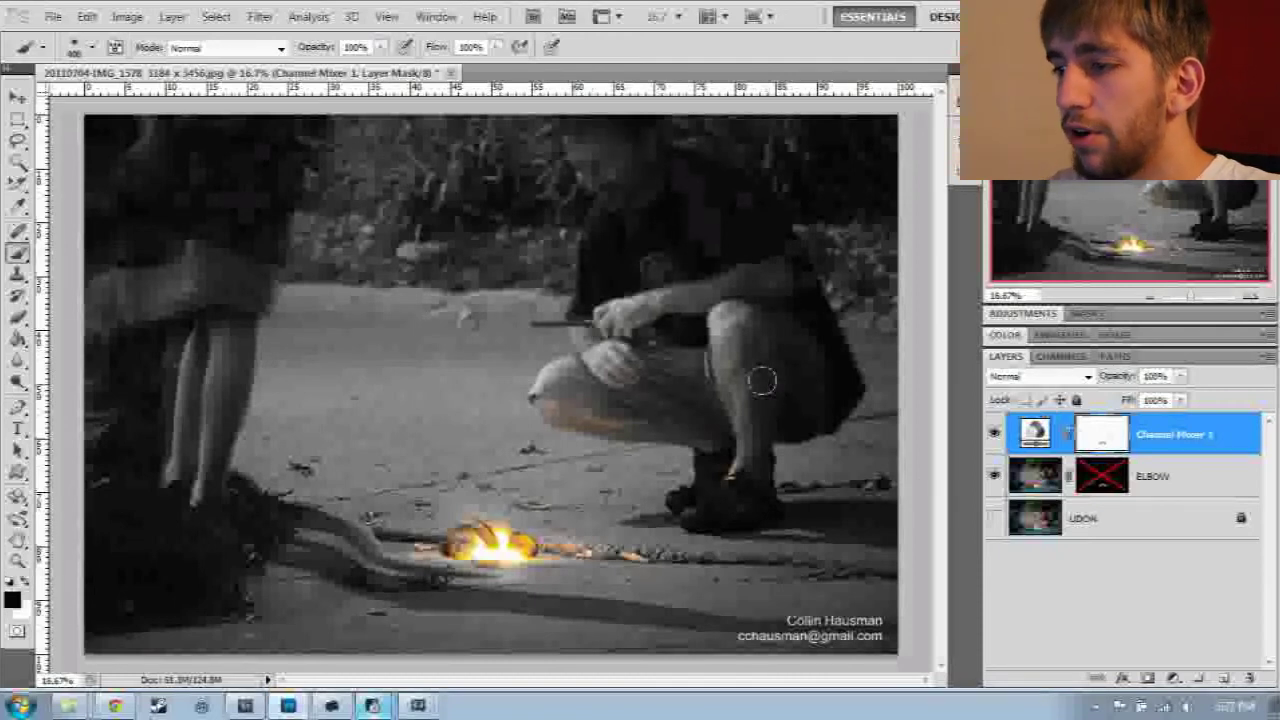
pyautogui.press(']')
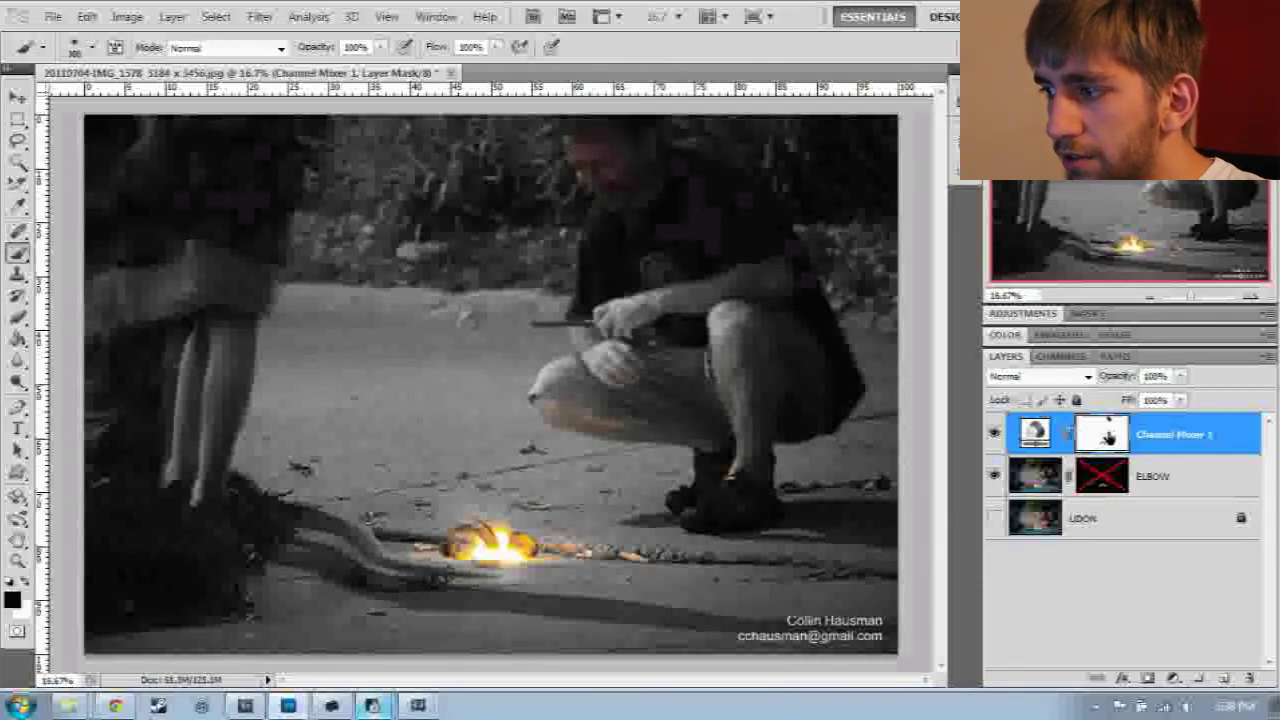
# Step: Switch the layer list to larger thumbnails
pyautogui.rightClick(1104, 437)
pyautogui.press('Escape')
pyautogui.rightClick(1037, 435)
pyautogui.click(1078, 372)
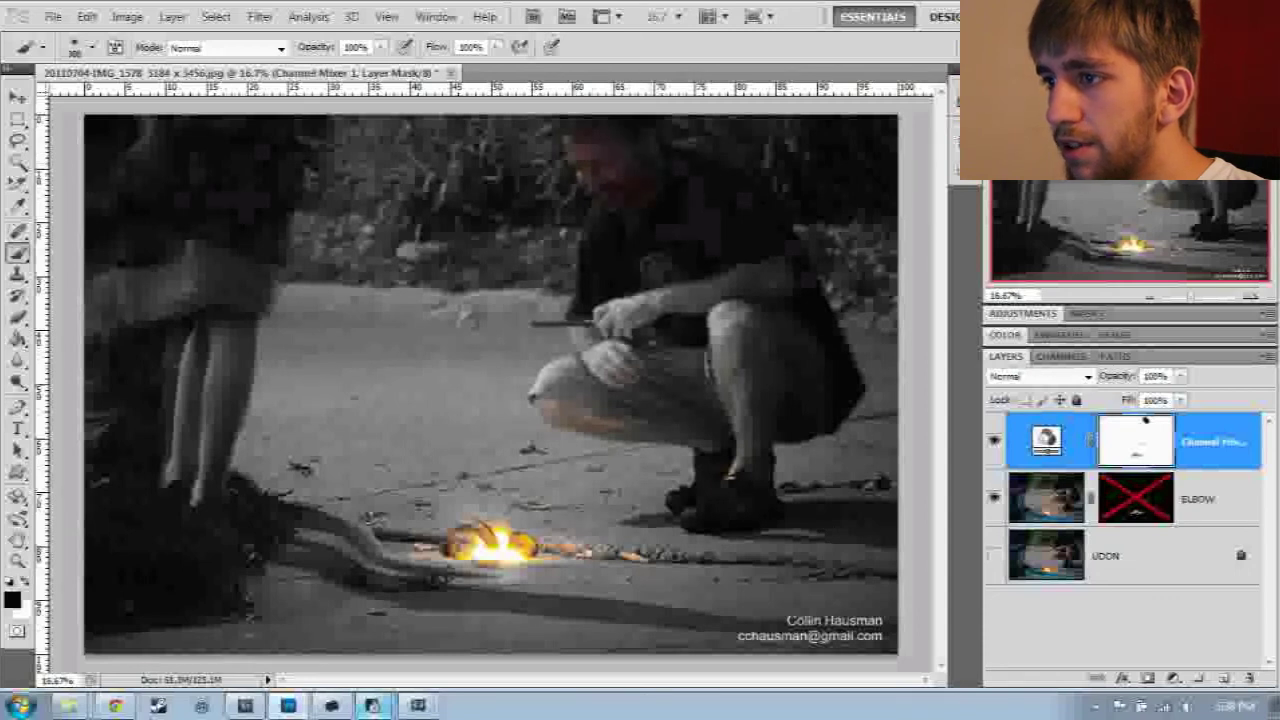
# Step: Paint black on the Channel Mixer mask over the crouching man's arm, hands and legs to restore their colour
pyautogui.click(768, 273)
pyautogui.moveTo(728, 270); pyautogui.dragTo(596, 314)
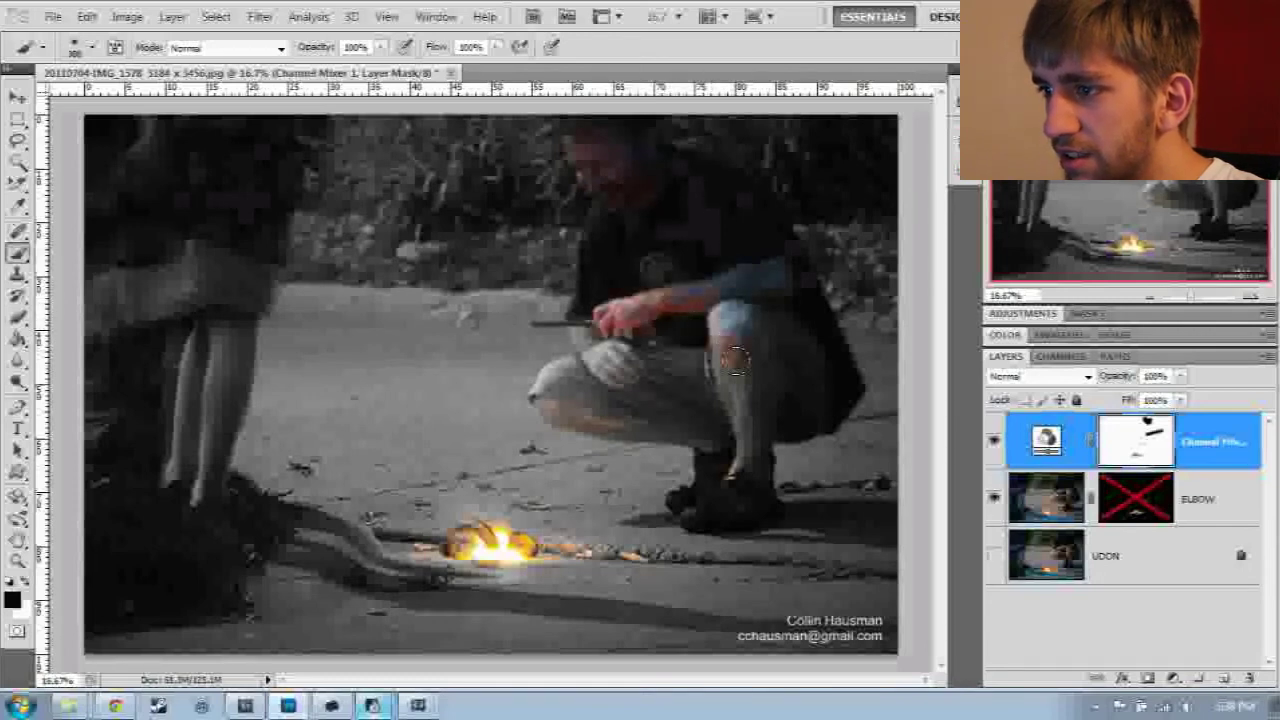
pyautogui.moveTo(740, 348); pyautogui.dragTo(753, 460)
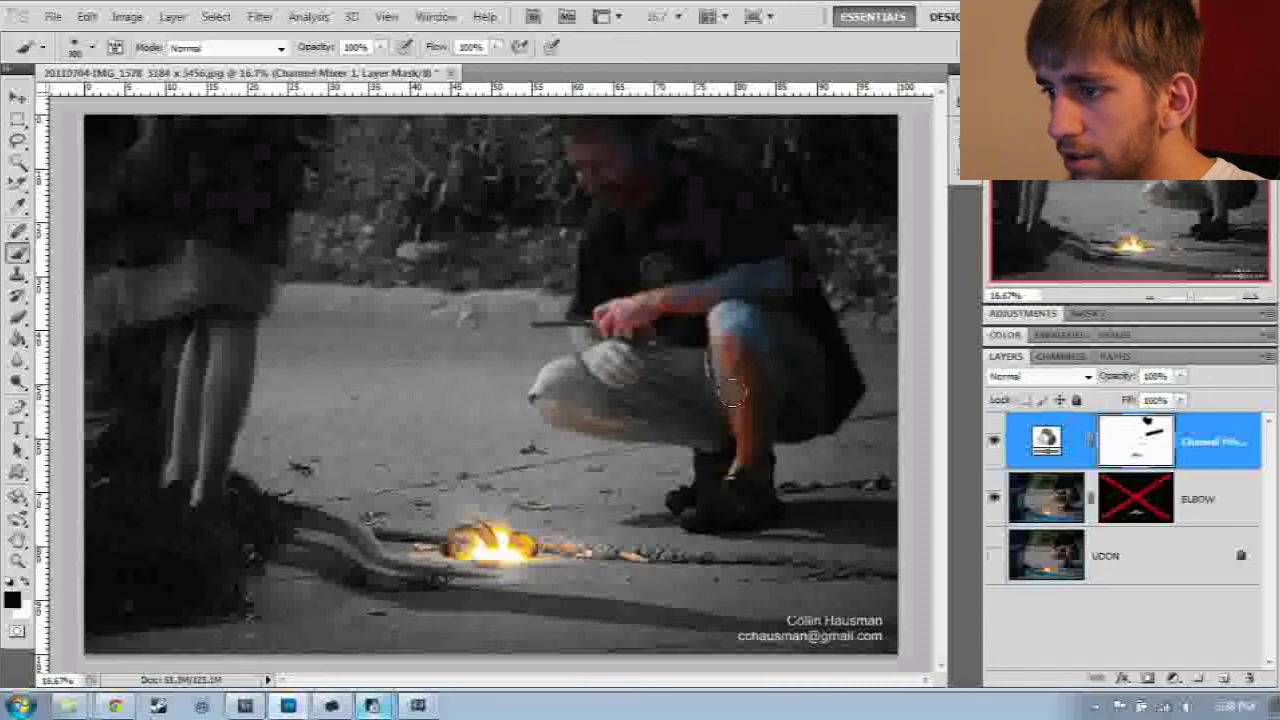
pyautogui.moveTo(731, 393); pyautogui.dragTo(745, 337)
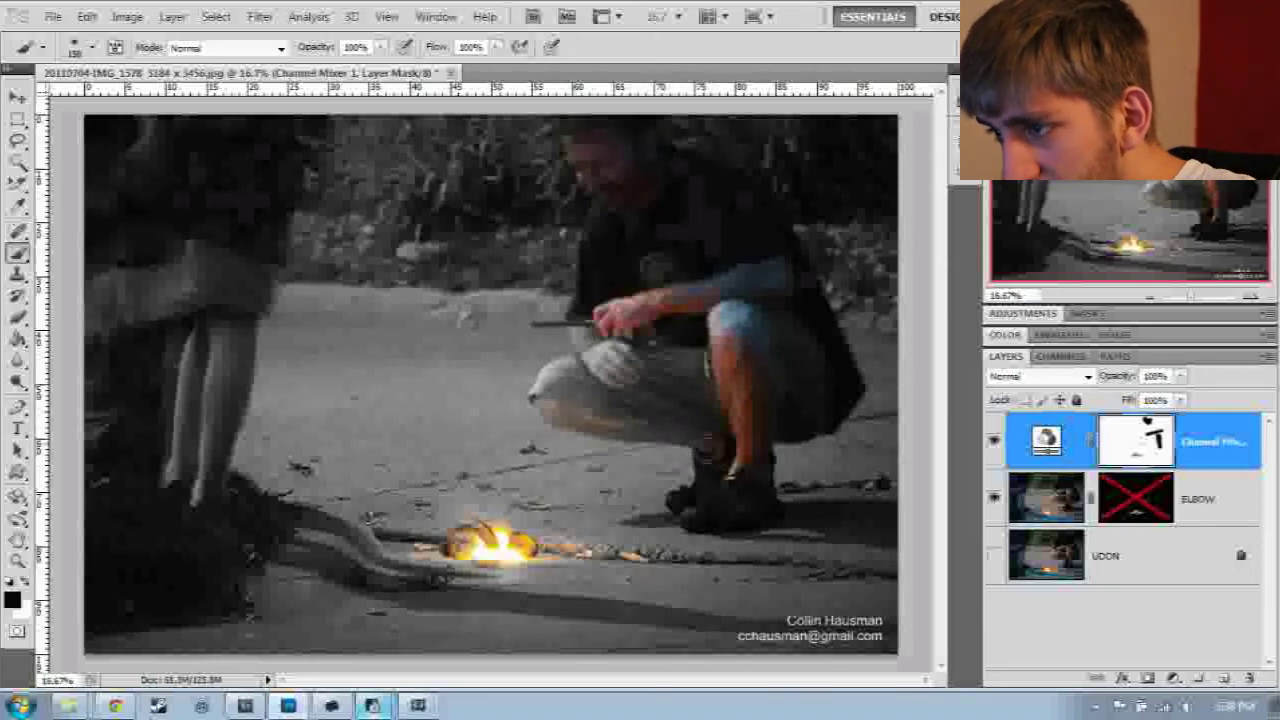
pyautogui.moveTo(707, 448)
pyautogui.mouseDown()
pyautogui.moveTo(591, 437)
pyautogui.moveTo(548, 410)
pyautogui.mouseUp()
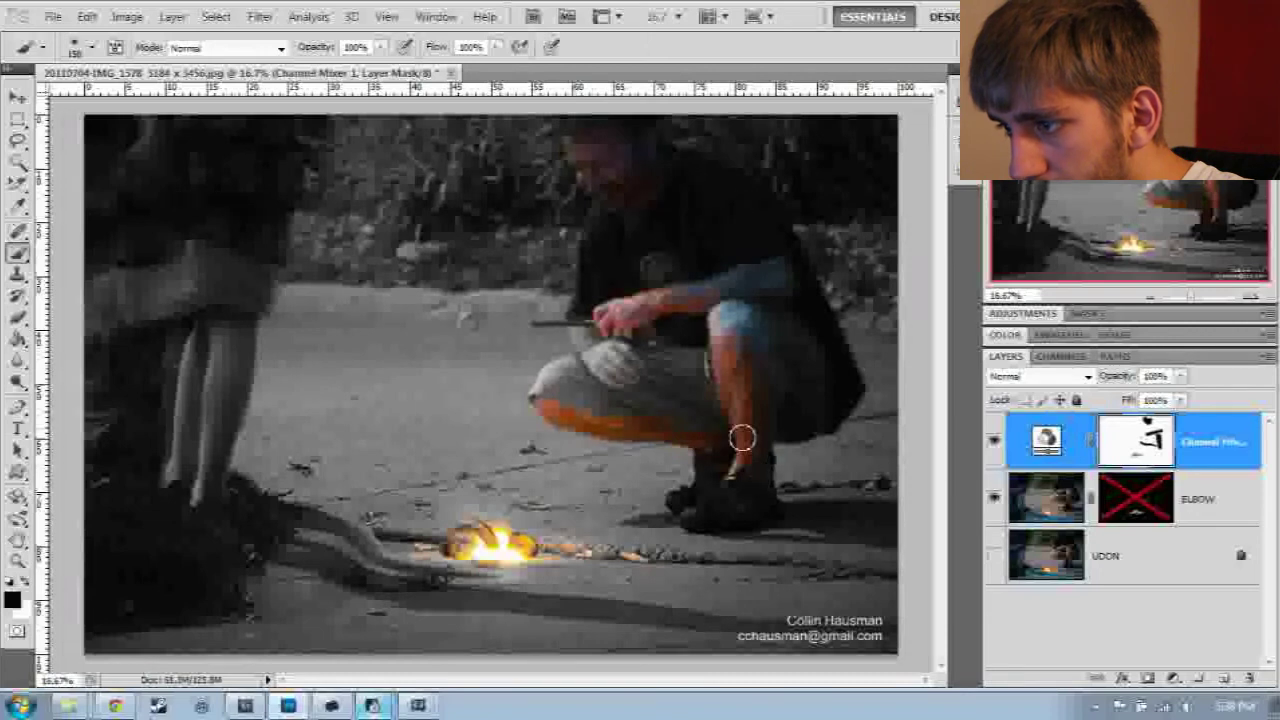
pyautogui.moveTo(625, 352)
pyautogui.mouseDown()
pyautogui.moveTo(631, 377)
pyautogui.moveTo(581, 337)
pyautogui.moveTo(614, 366)
pyautogui.moveTo(607, 320)
pyautogui.moveTo(618, 312)
pyautogui.moveTo(633, 330)
pyautogui.mouseUp()
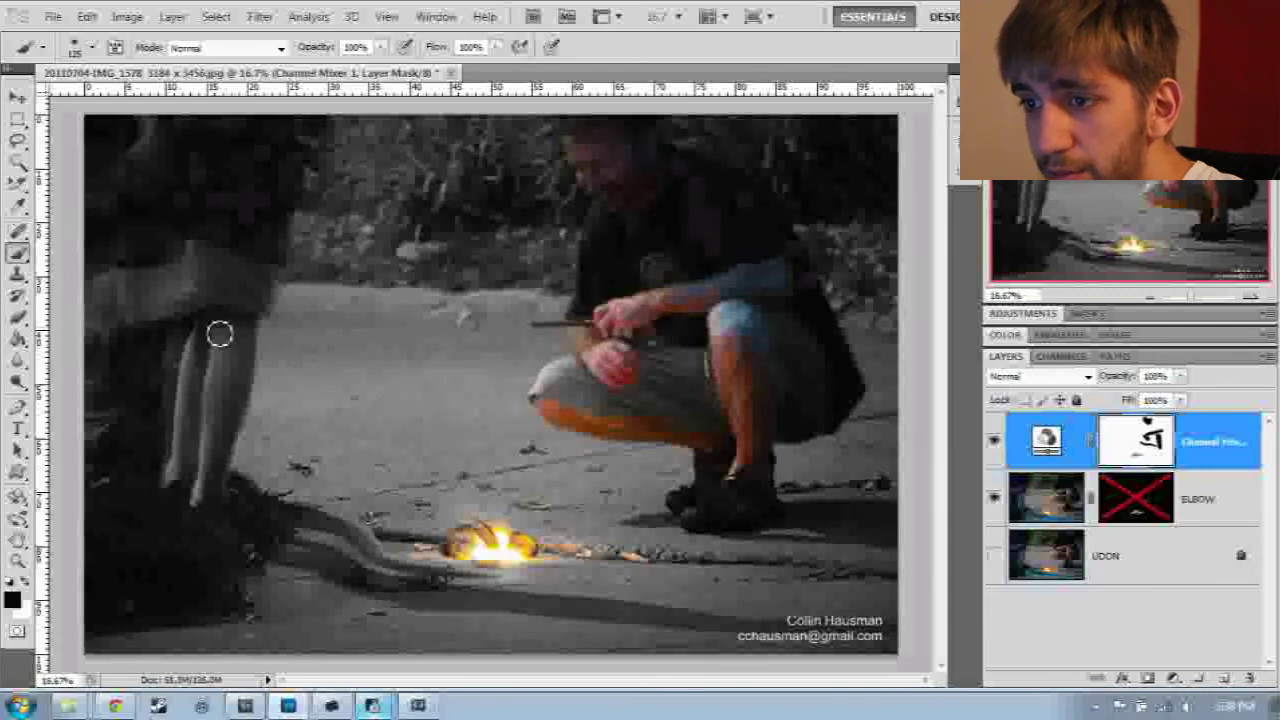
# Step: Paint black on the Channel Mixer mask over the standing person's legs with a 200 px brush to restore their colour
pyautogui.press(']')
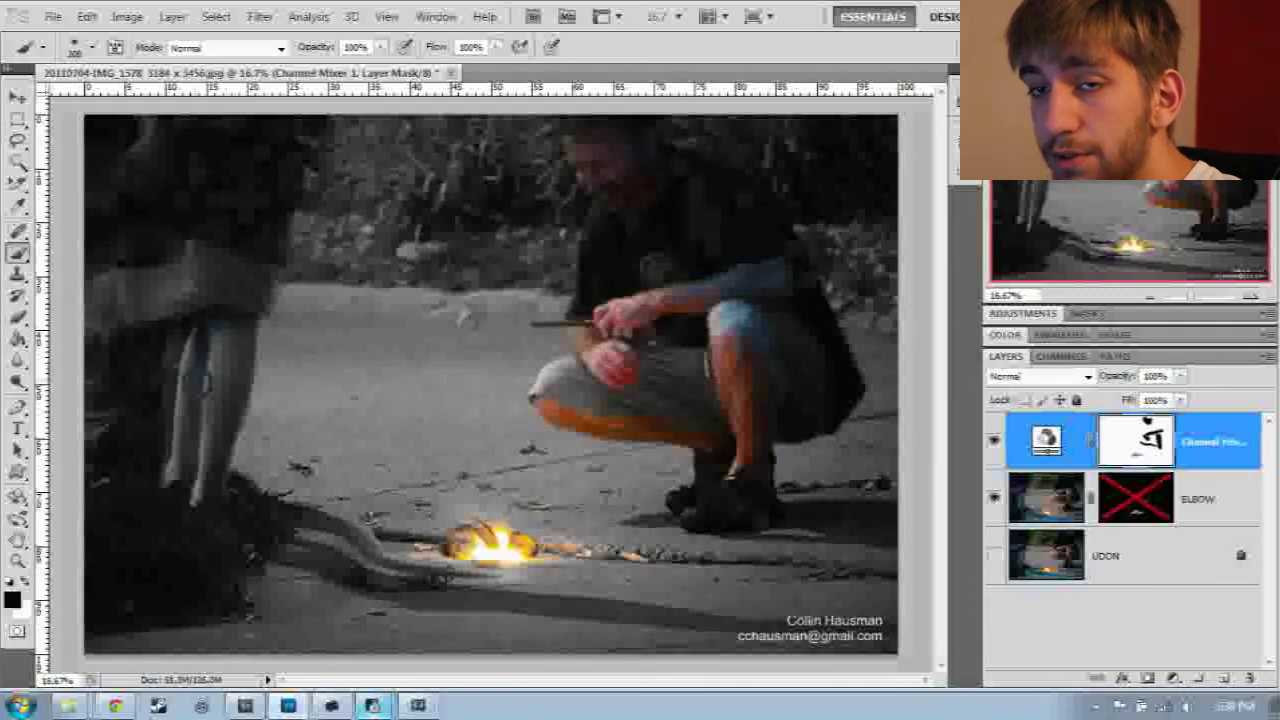
pyautogui.moveTo(196, 387)
pyautogui.mouseDown()
pyautogui.moveTo(203, 445)
pyautogui.moveTo(174, 476)
pyautogui.moveTo(198, 480)
pyautogui.moveTo(242, 430)
pyautogui.moveTo(258, 350)
pyautogui.mouseUp()
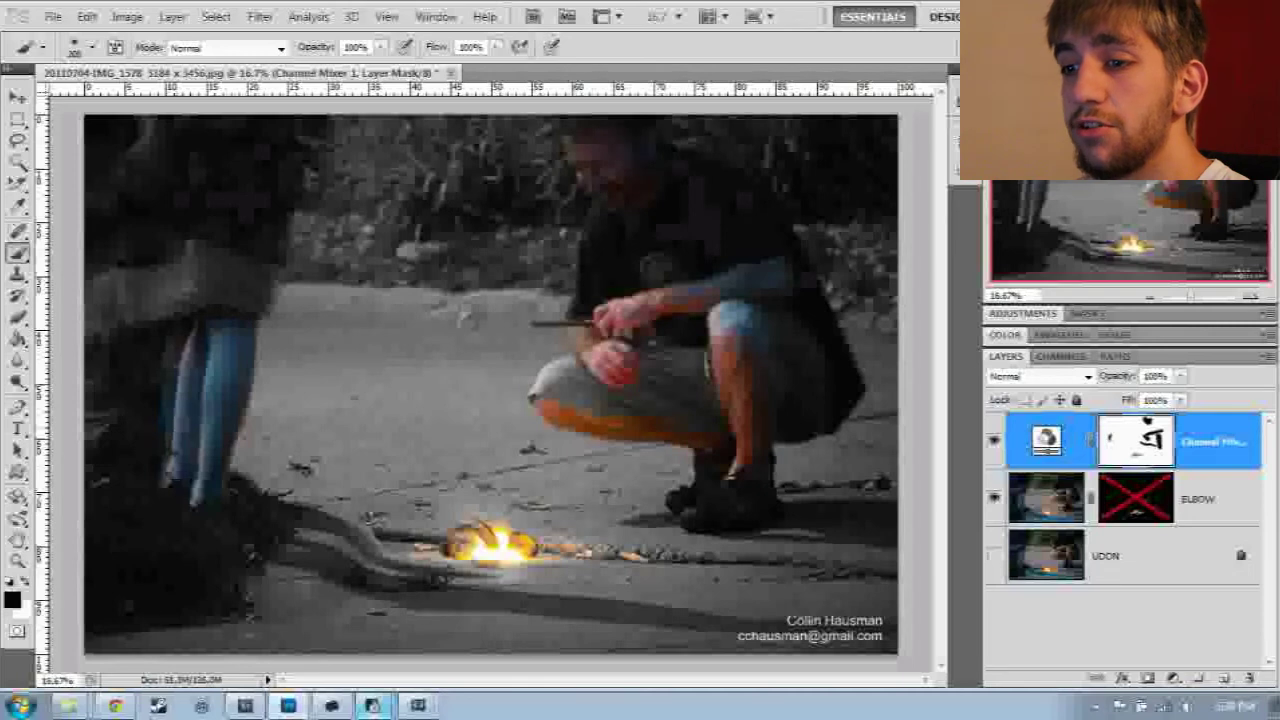
pyautogui.moveTo(171, 471)
pyautogui.mouseDown()
pyautogui.moveTo(183, 360)
pyautogui.moveTo(213, 375)
pyautogui.mouseUp()
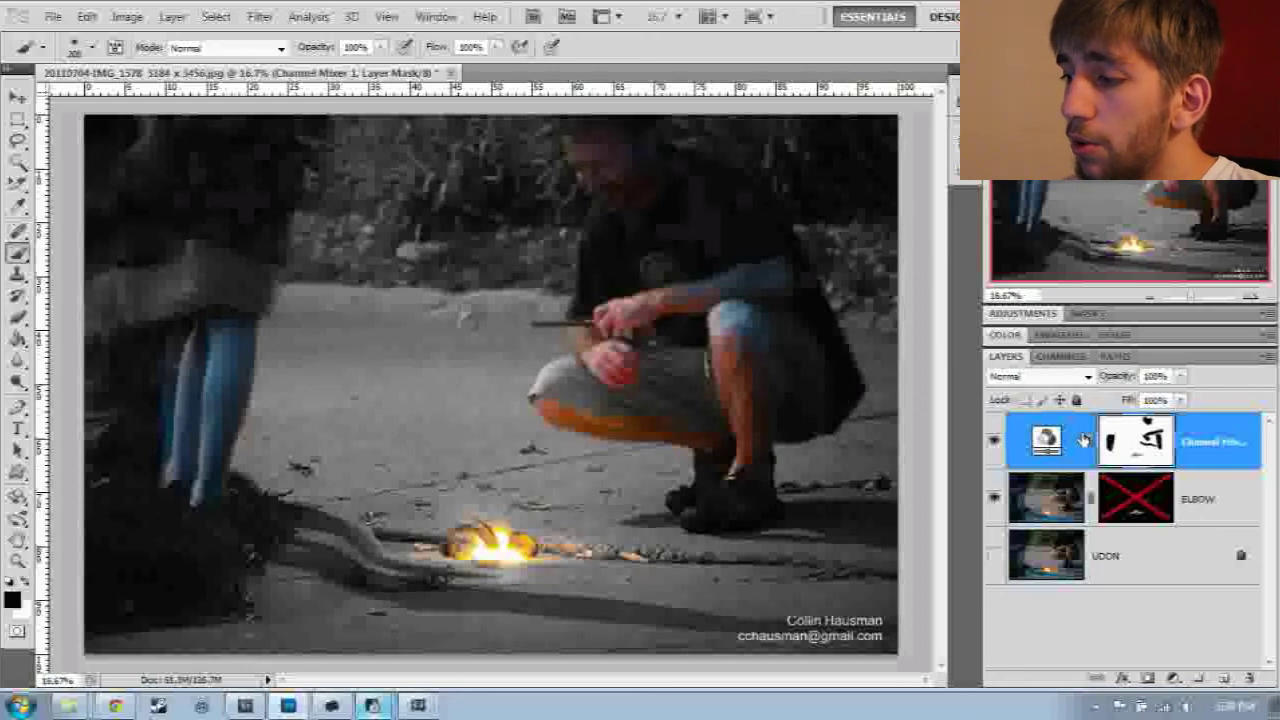
# Step: Add a Threshold adjustment layer above the Channel Mixer and set its threshold level to 42
pyautogui.click(1174, 678)
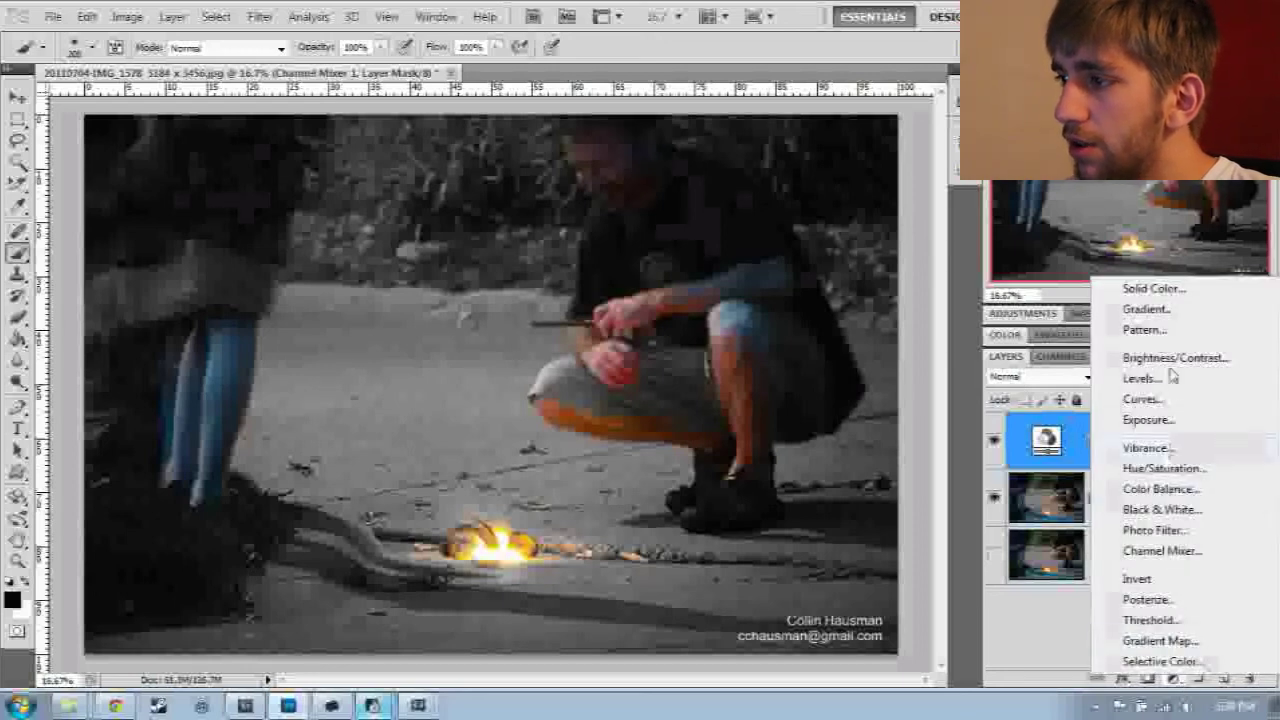
pyautogui.click(1174, 622)
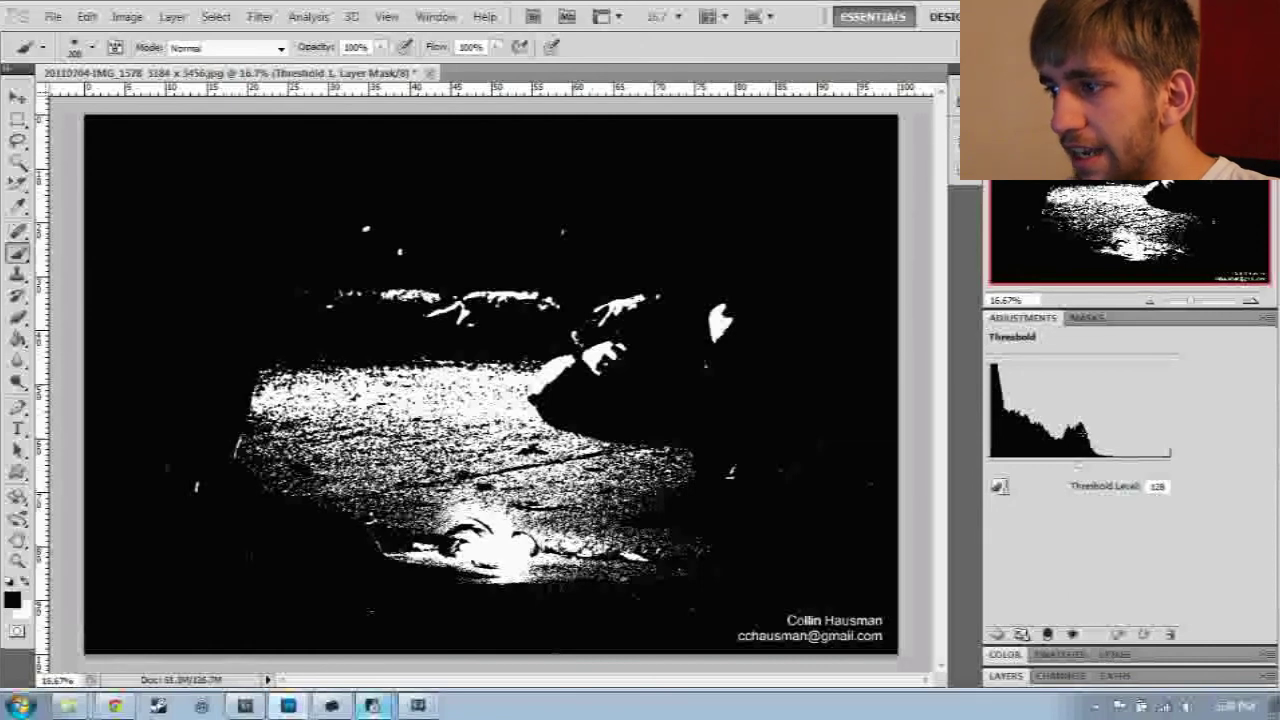
pyautogui.moveTo(1078, 464); pyautogui.dragTo(1010, 472)
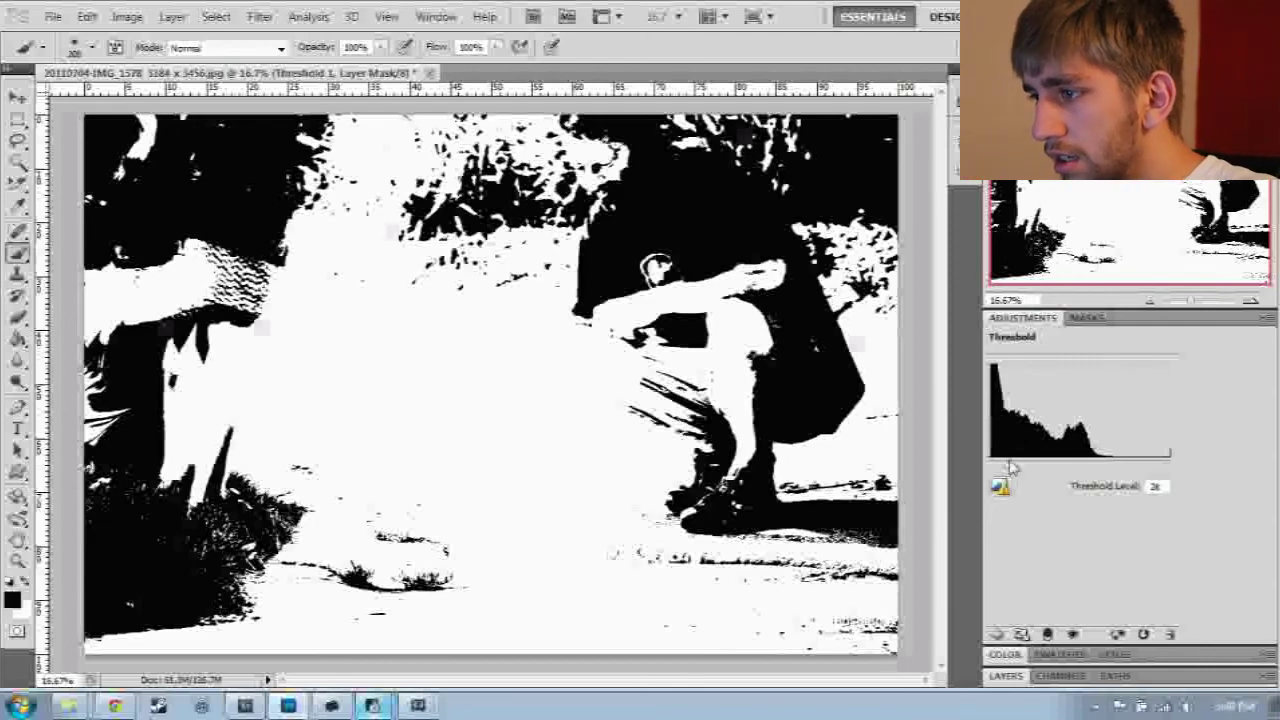
pyautogui.moveTo(1010, 467)
pyautogui.mouseDown()
pyautogui.moveTo(994, 470)
pyautogui.moveTo(1014, 470)
pyautogui.mouseUp()
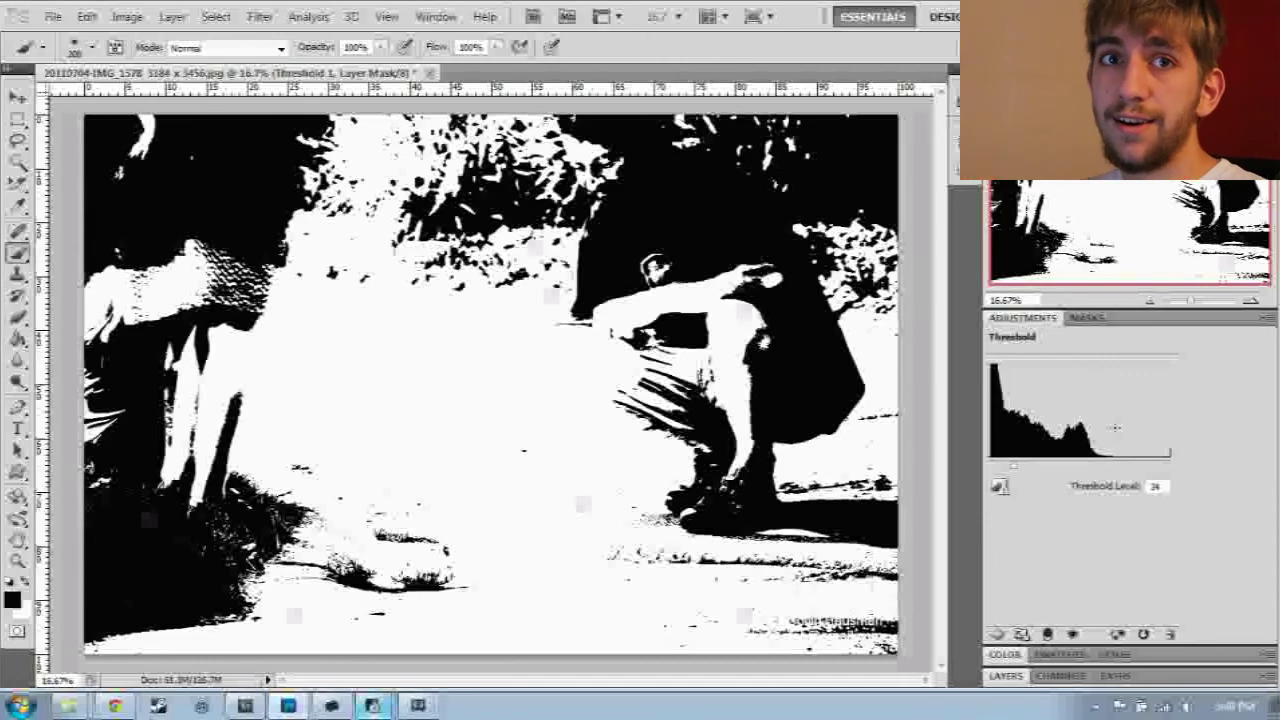
pyautogui.moveTo(1013, 468)
pyautogui.mouseDown()
pyautogui.moveTo(1089, 464)
pyautogui.moveTo(1007, 465)
pyautogui.moveTo(1021, 464)
pyautogui.mouseUp()
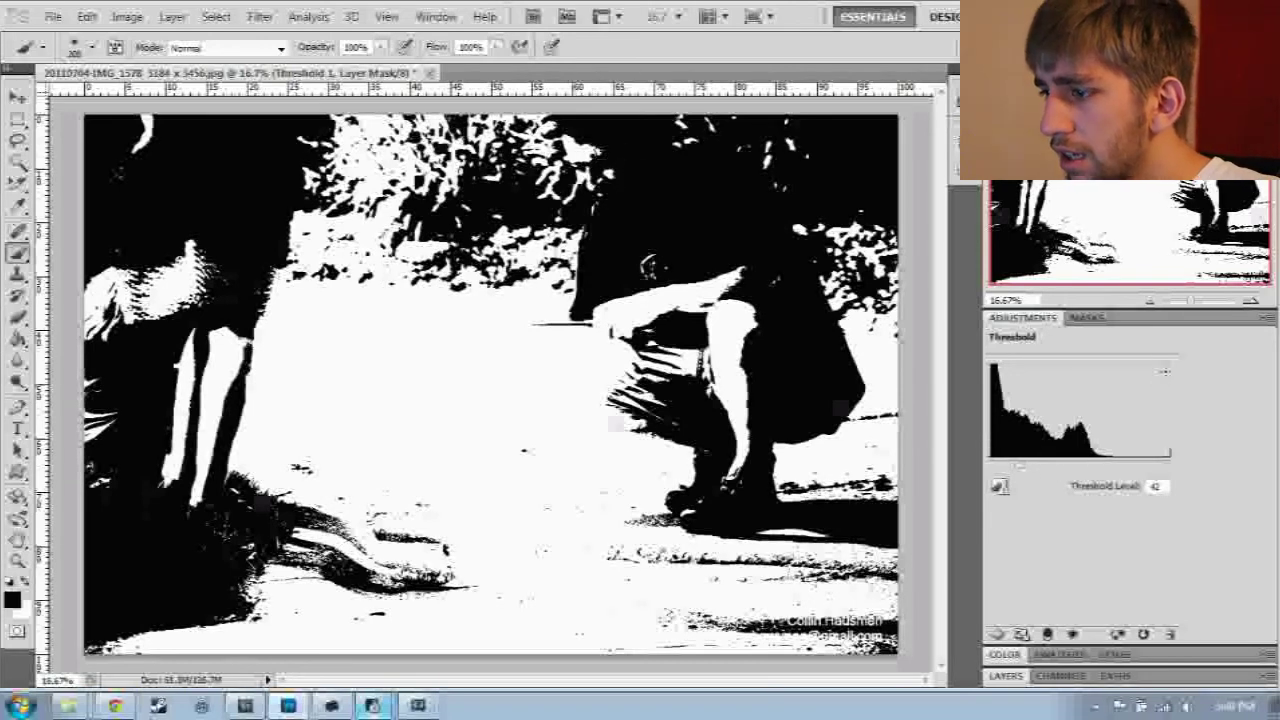
# Step: Bring the full layer list into view and move the Threshold layer between the Channel Mixer and ELBOW layers
pyautogui.click(1015, 677)
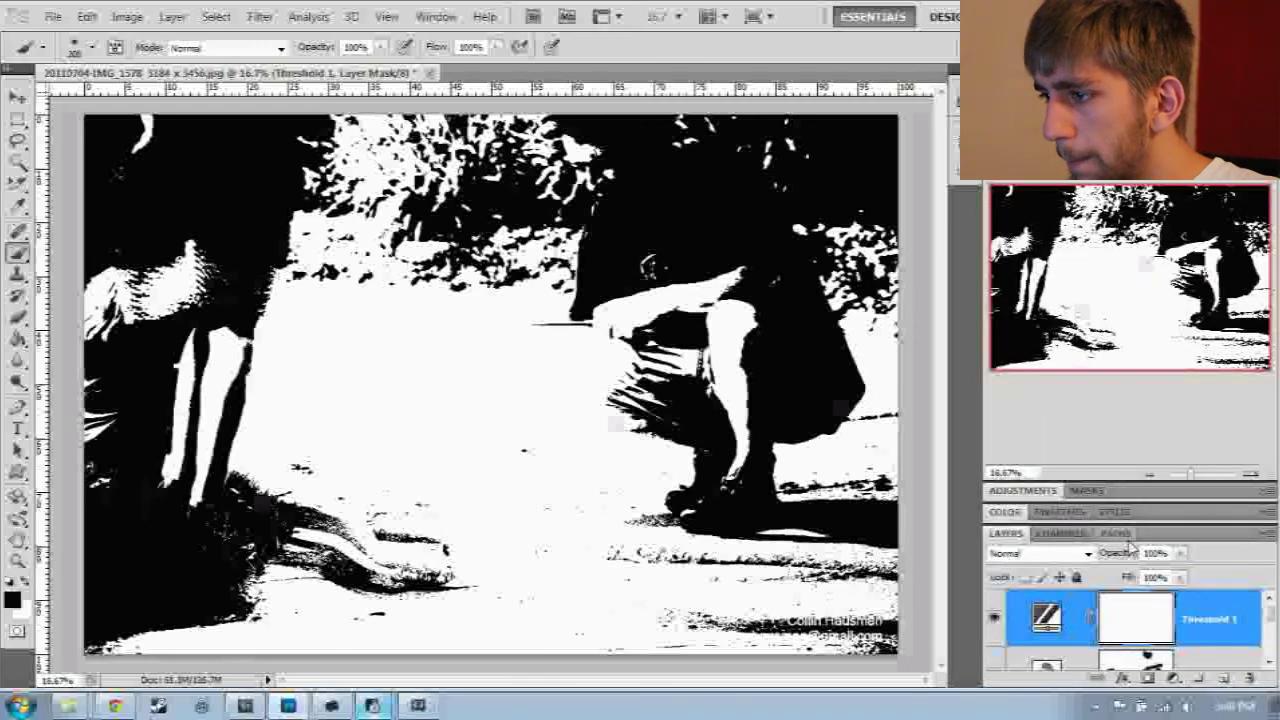
pyautogui.moveTo(1140, 482); pyautogui.dragTo(1147, 300)
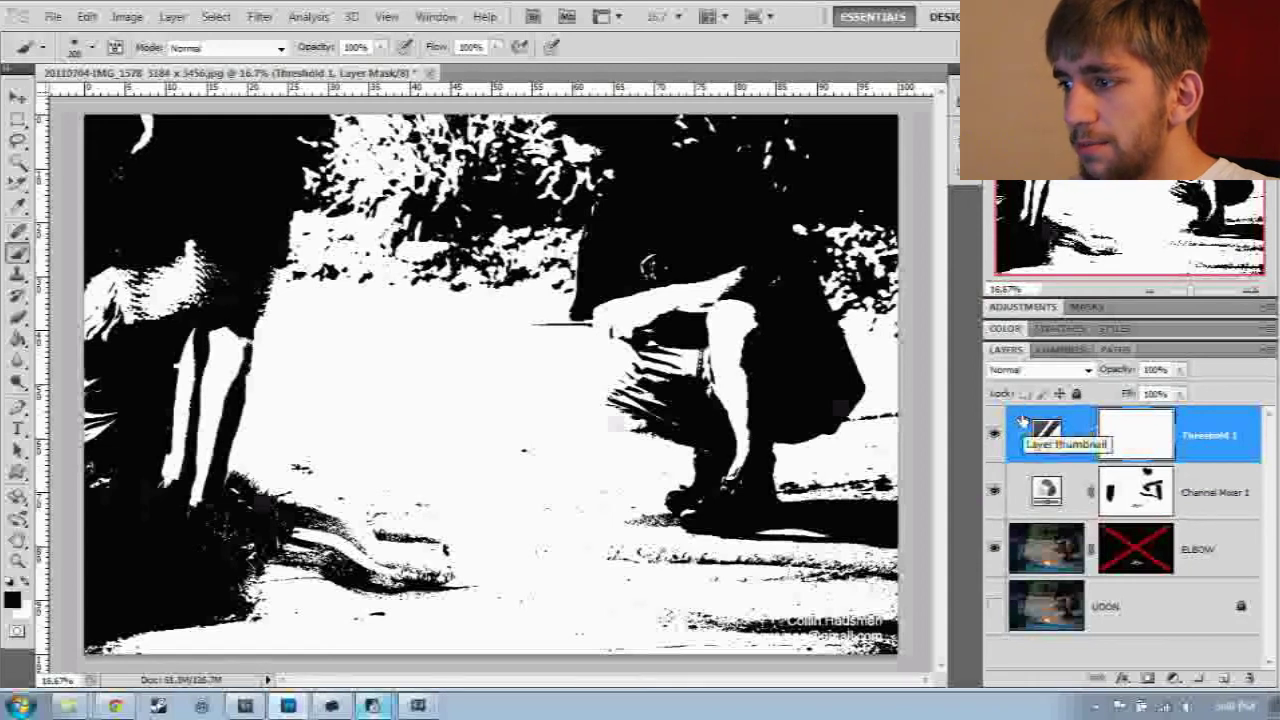
pyautogui.moveTo(1022, 420); pyautogui.dragTo(1025, 493)
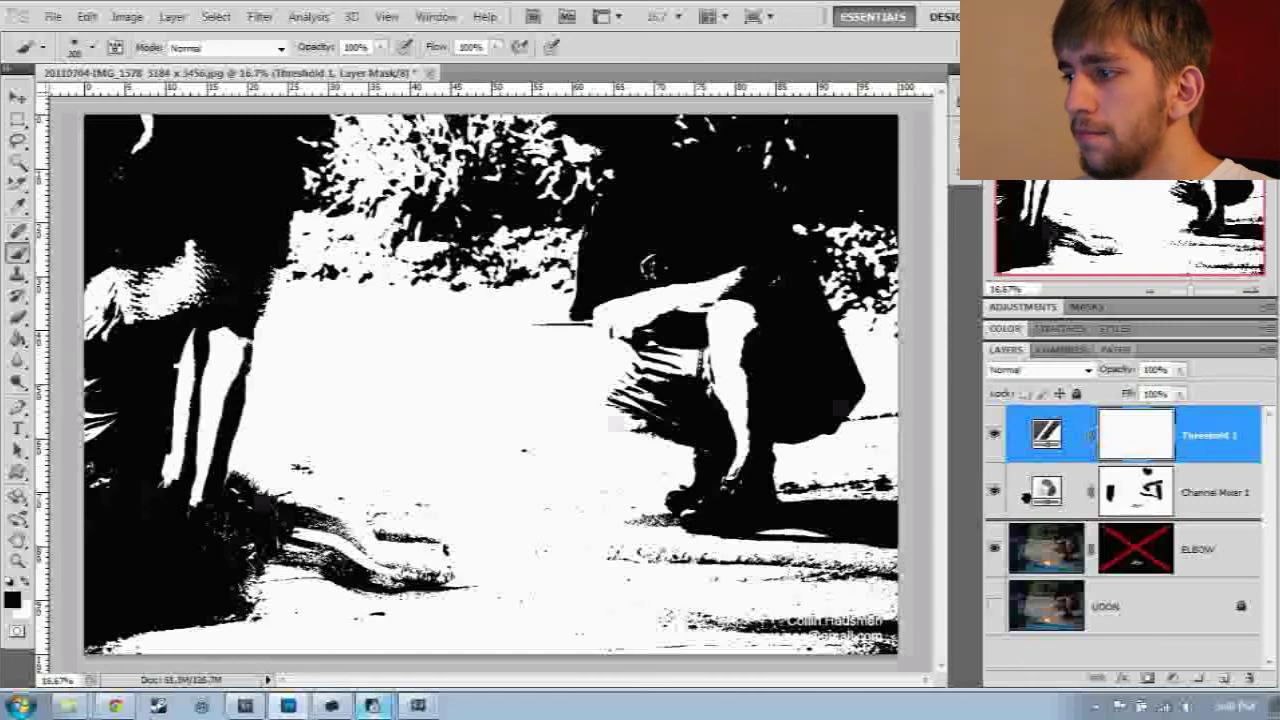
pyautogui.hotkey('ctrl', '[')
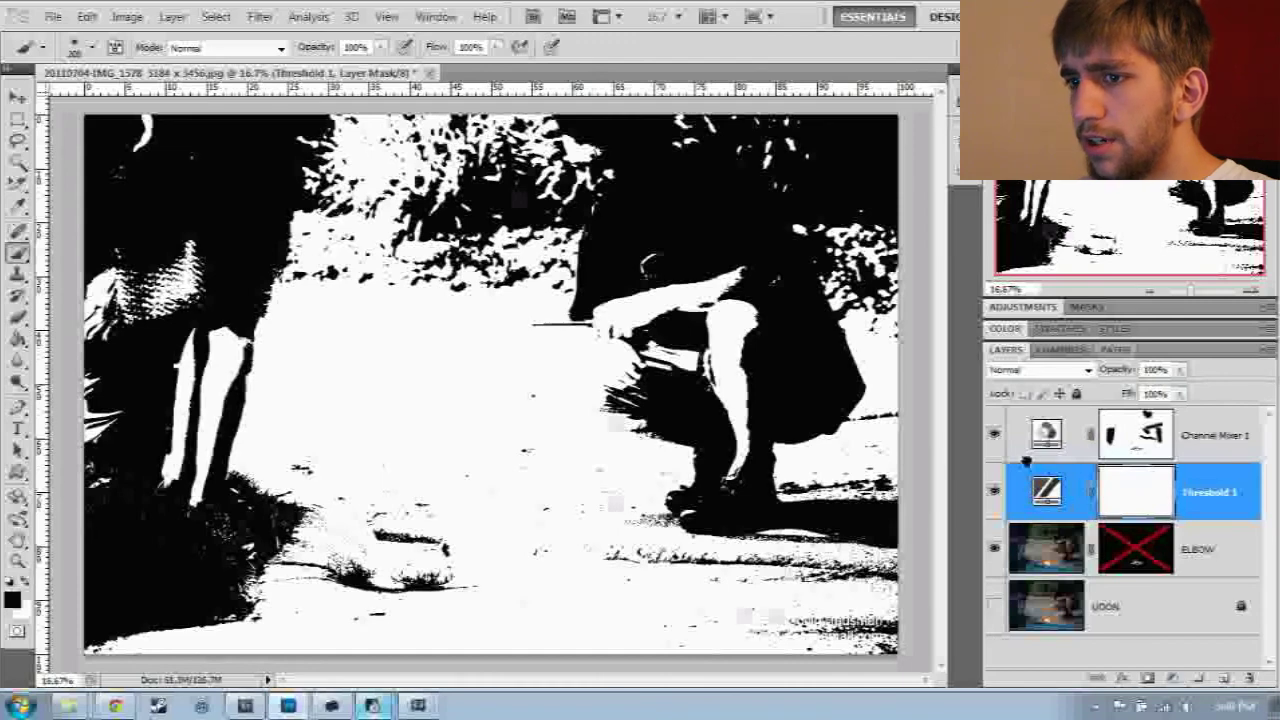
pyautogui.hotkey('ctrl', ']')
pyautogui.moveTo(1025, 425); pyautogui.dragTo(1027, 500)
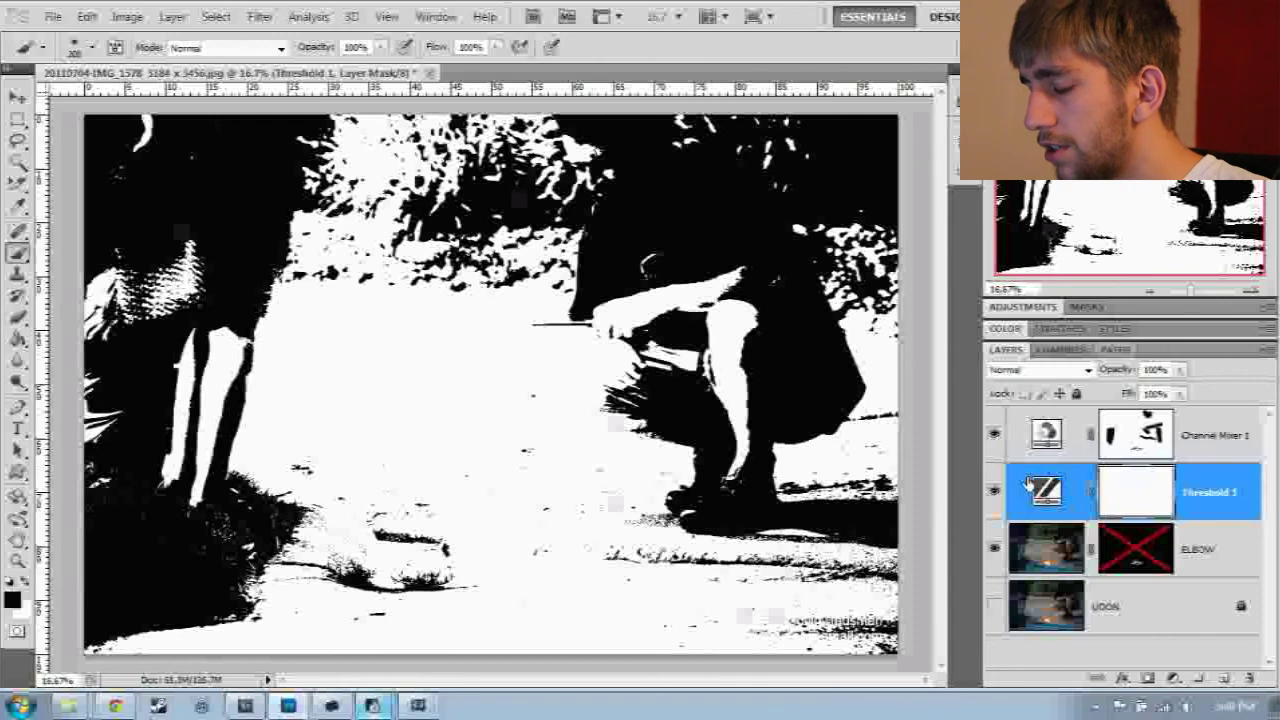
# Step: Copy the entire Channel Mixer mask into the Threshold layer's mask and clear the selection
pyautogui.click(1147, 428)
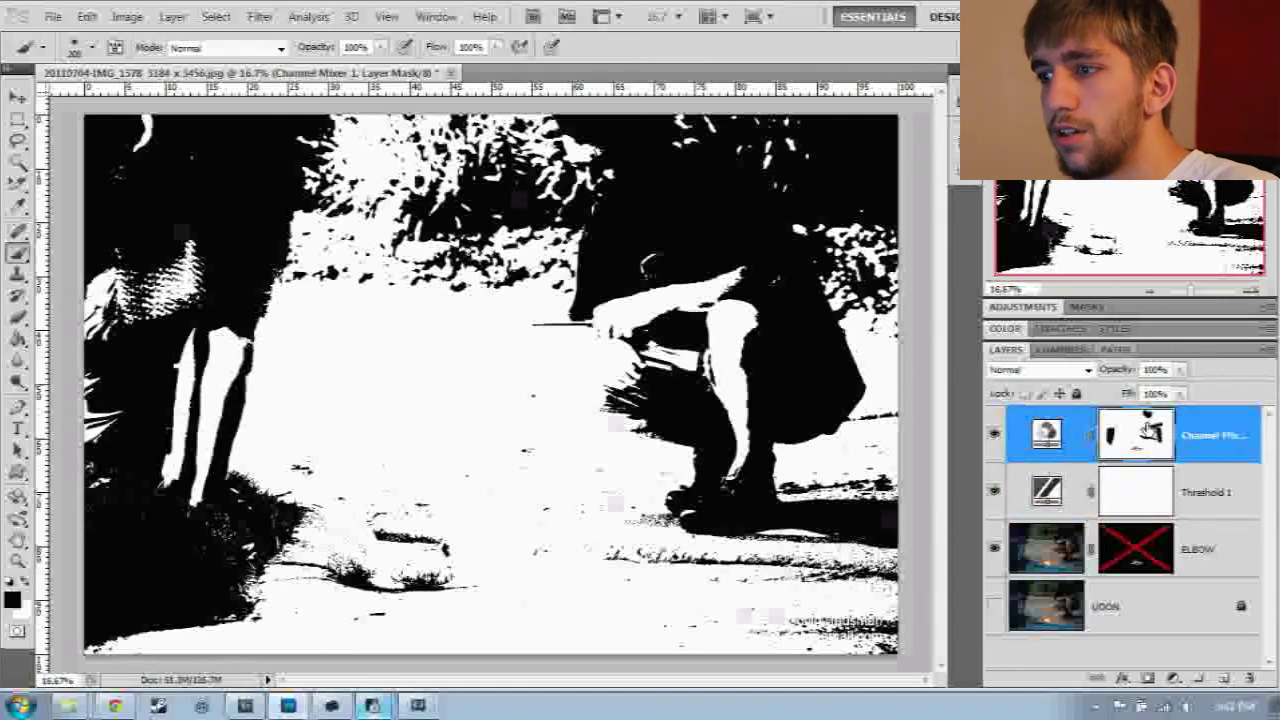
pyautogui.keyDown('ctrl'); pyautogui.click(1150, 428); pyautogui.keyUp('ctrl')
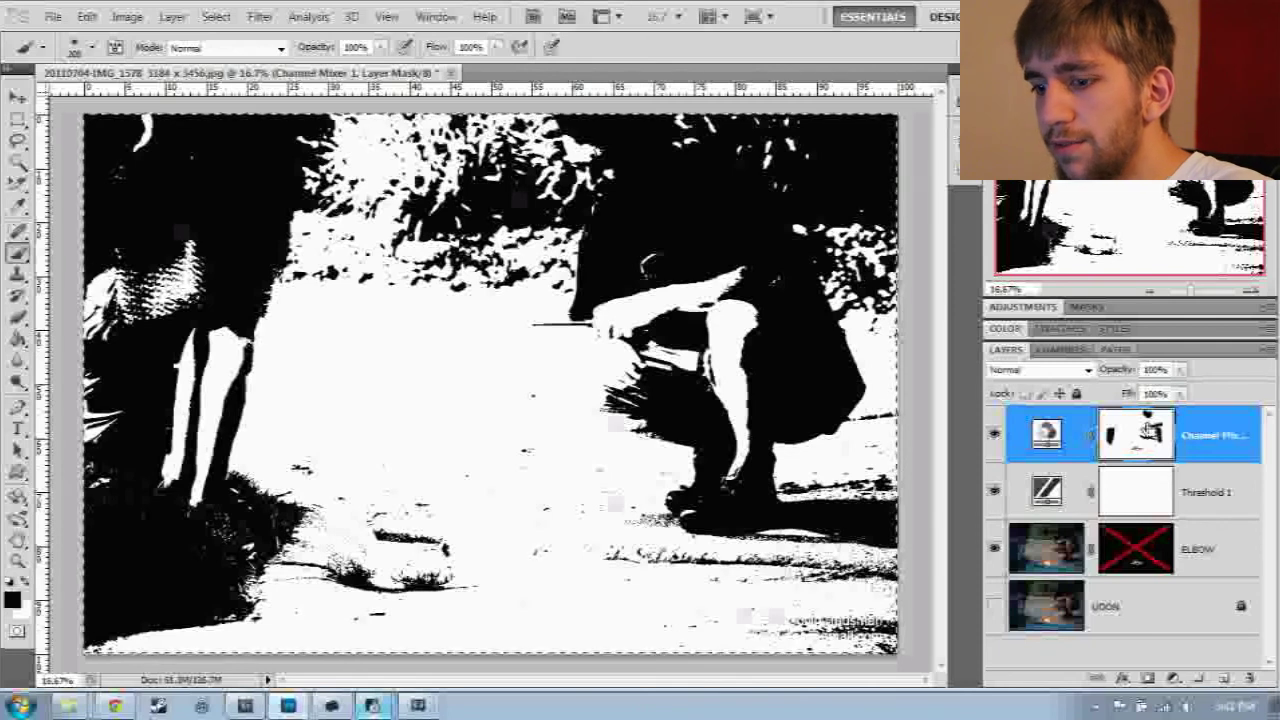
pyautogui.click(1118, 485)
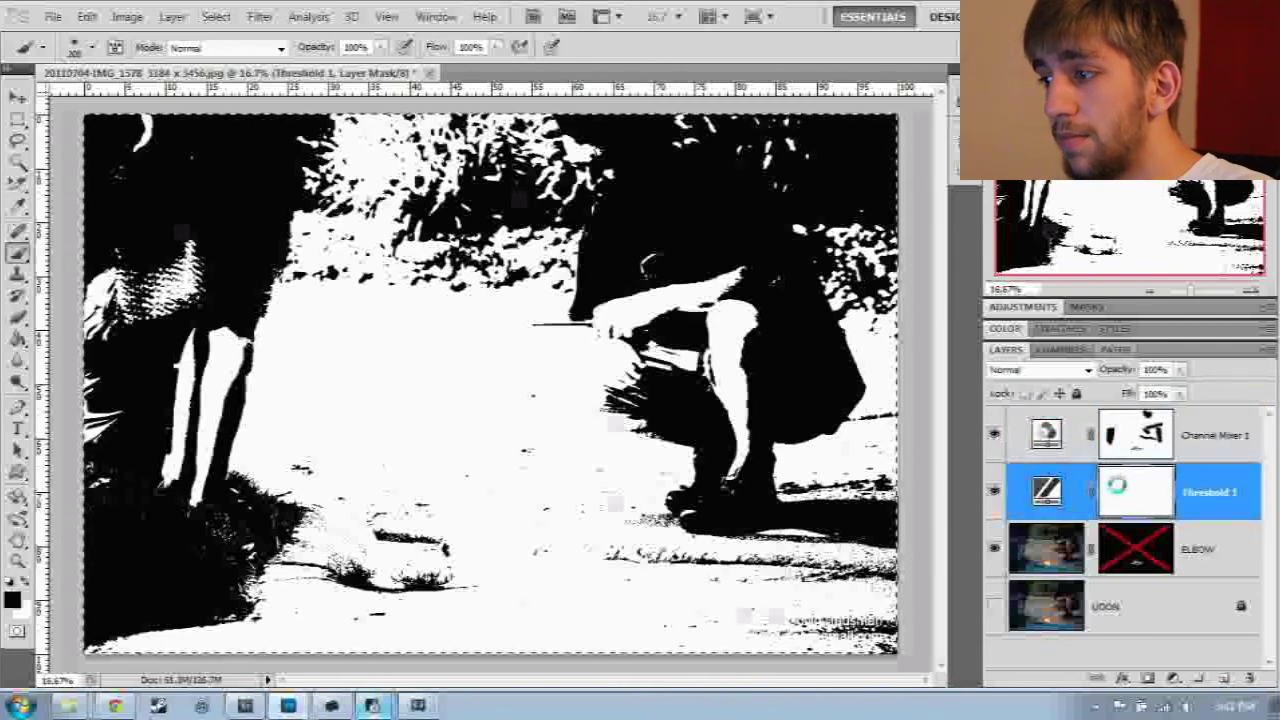
pyautogui.hotkey('ctrl', 'v')
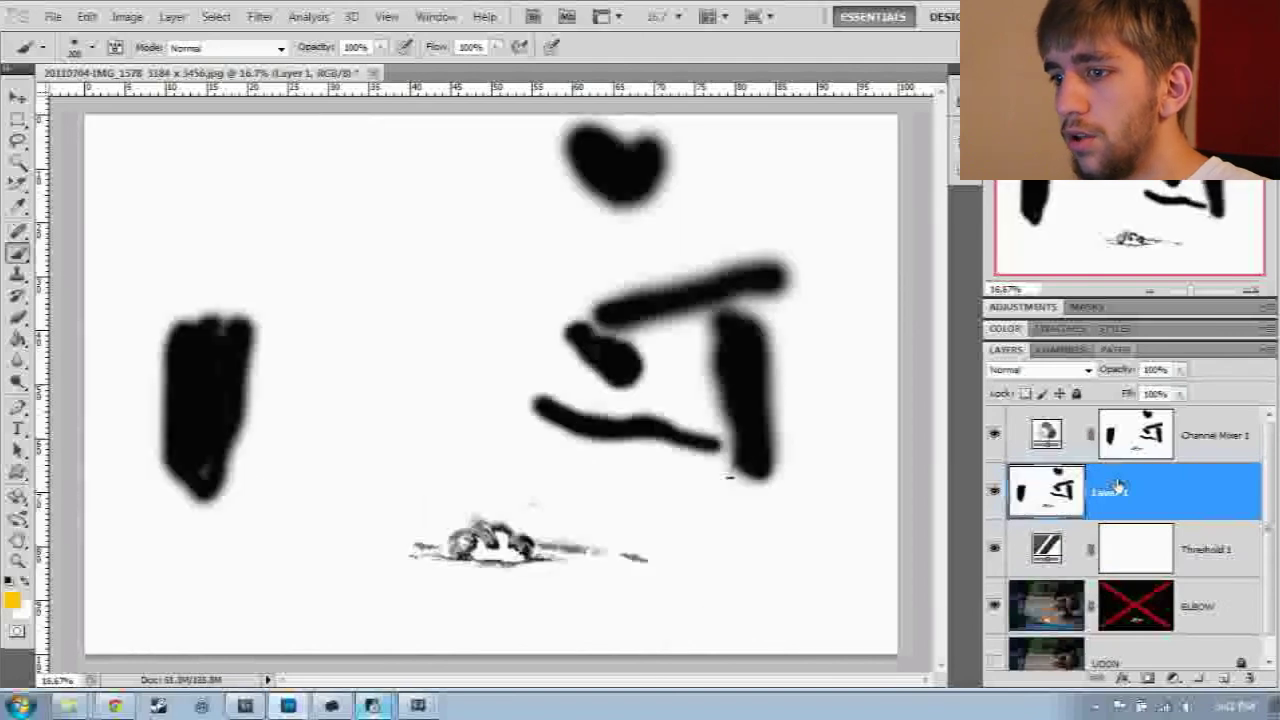
pyautogui.hotkey('ctrl', 'z')
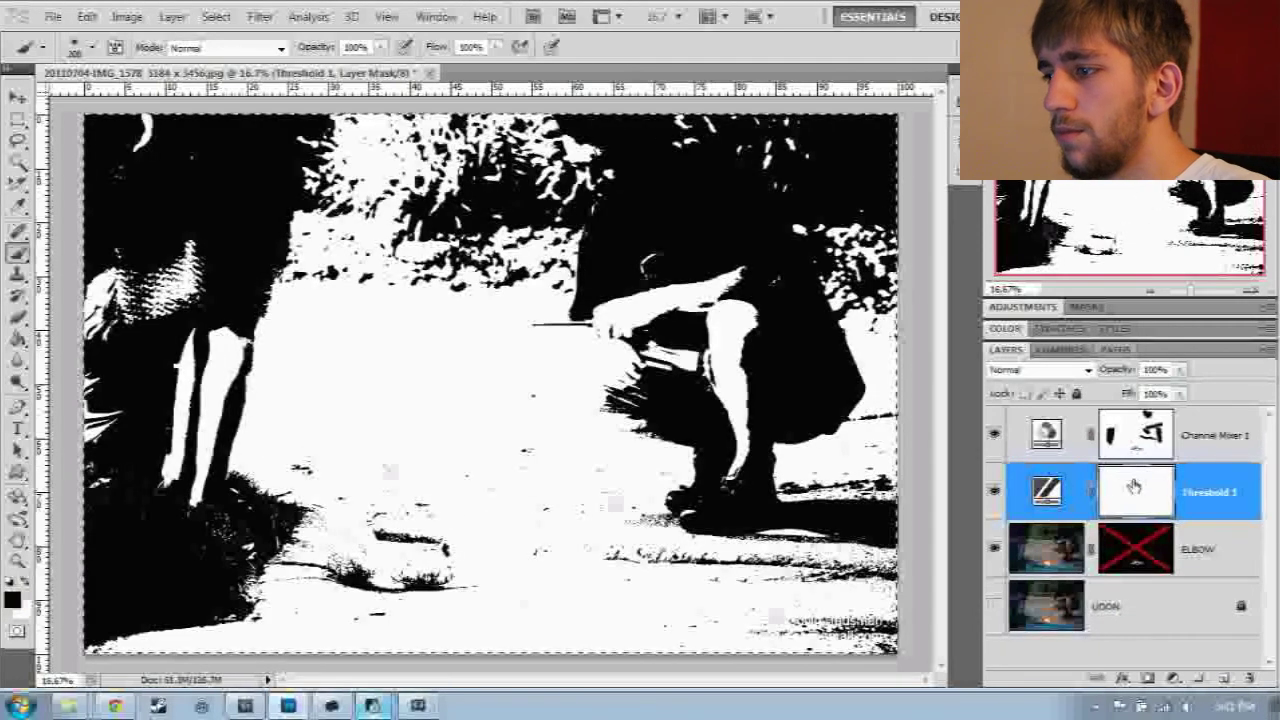
pyautogui.keyDown('alt'); pyautogui.click(1134, 487); pyautogui.keyUp('alt')
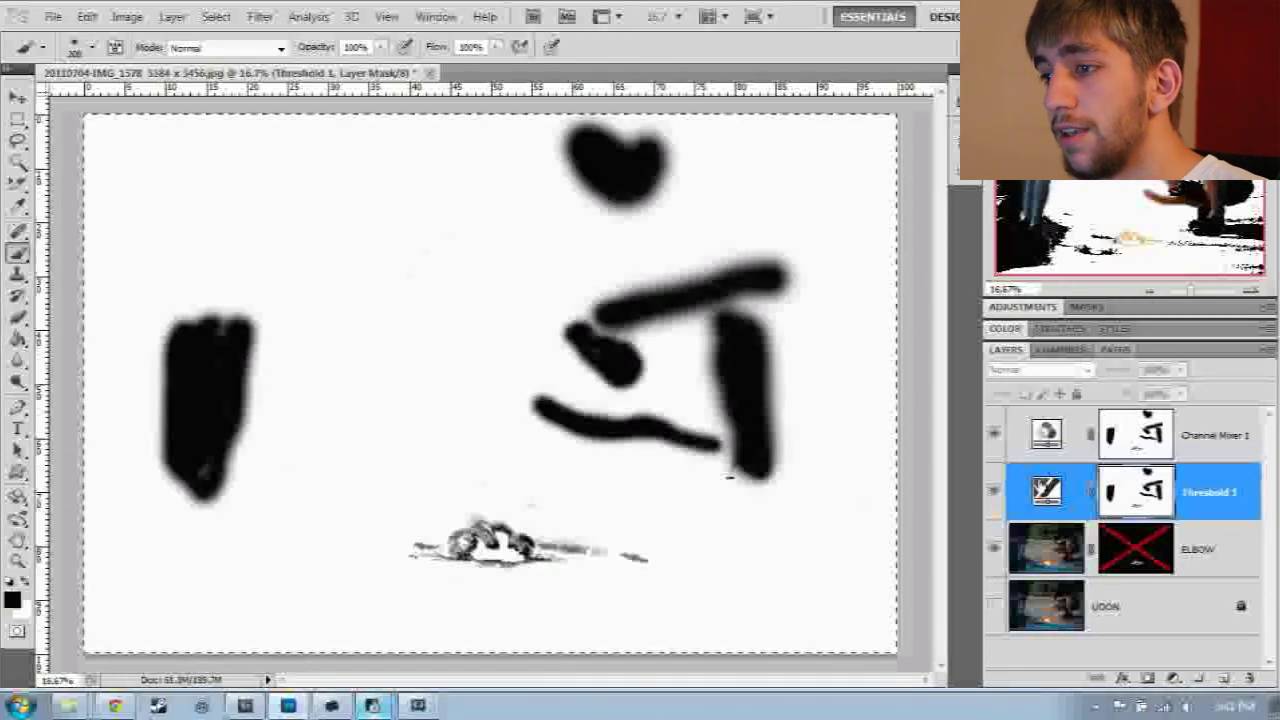
pyautogui.hotkey('ctrl', 'd')
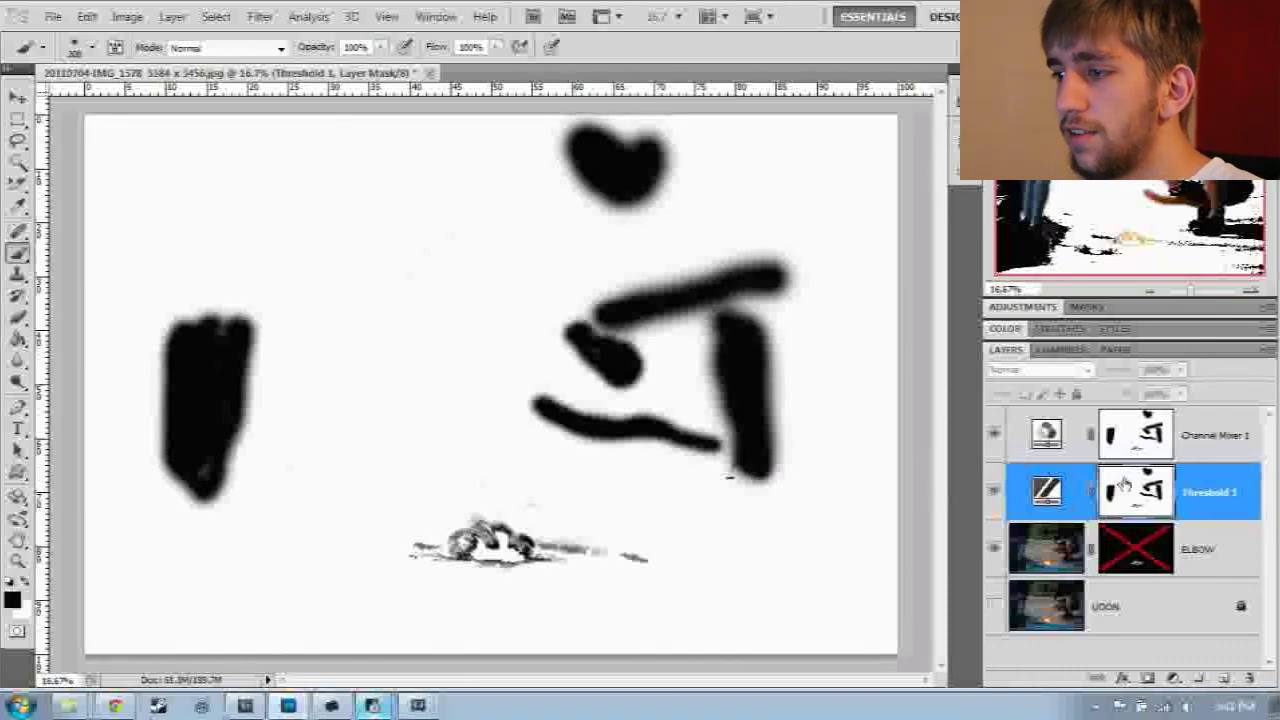
# Step: Leave the mask display and return to the normal colour view of the image with the Channel Mixer layer selected
pyautogui.click(1210, 543)
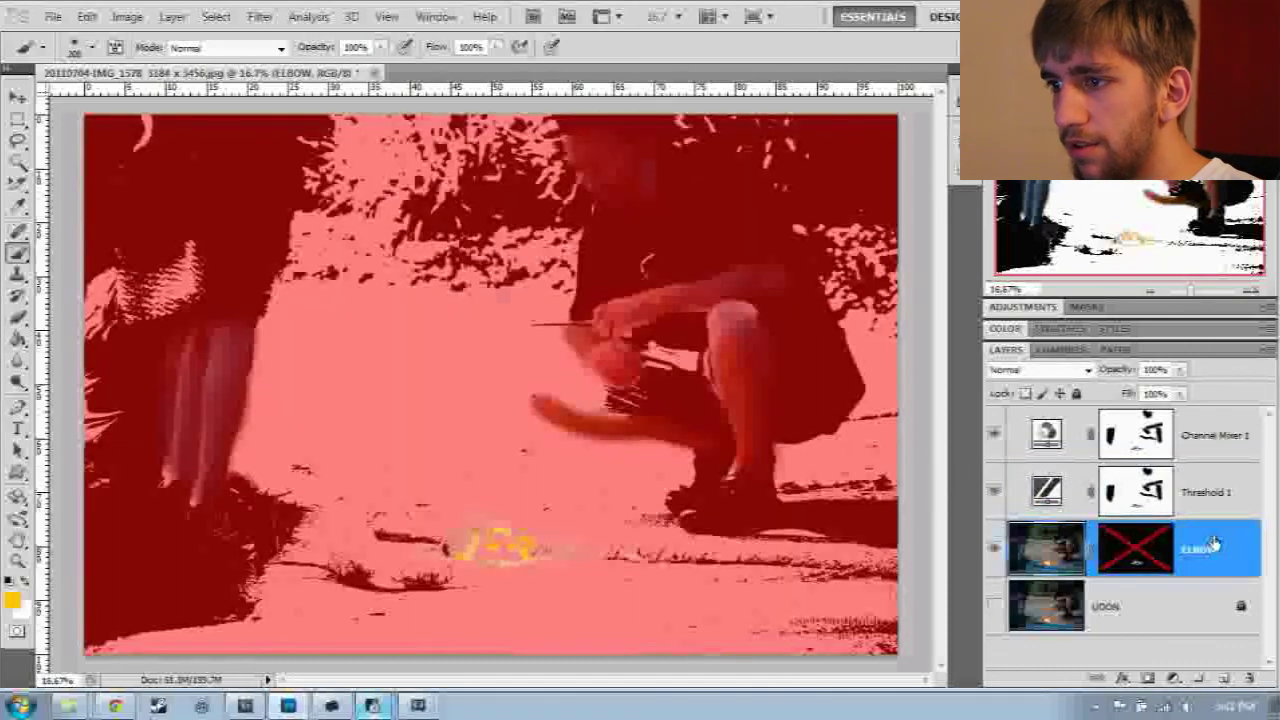
pyautogui.click(1205, 478)
pyautogui.click(1196, 445)
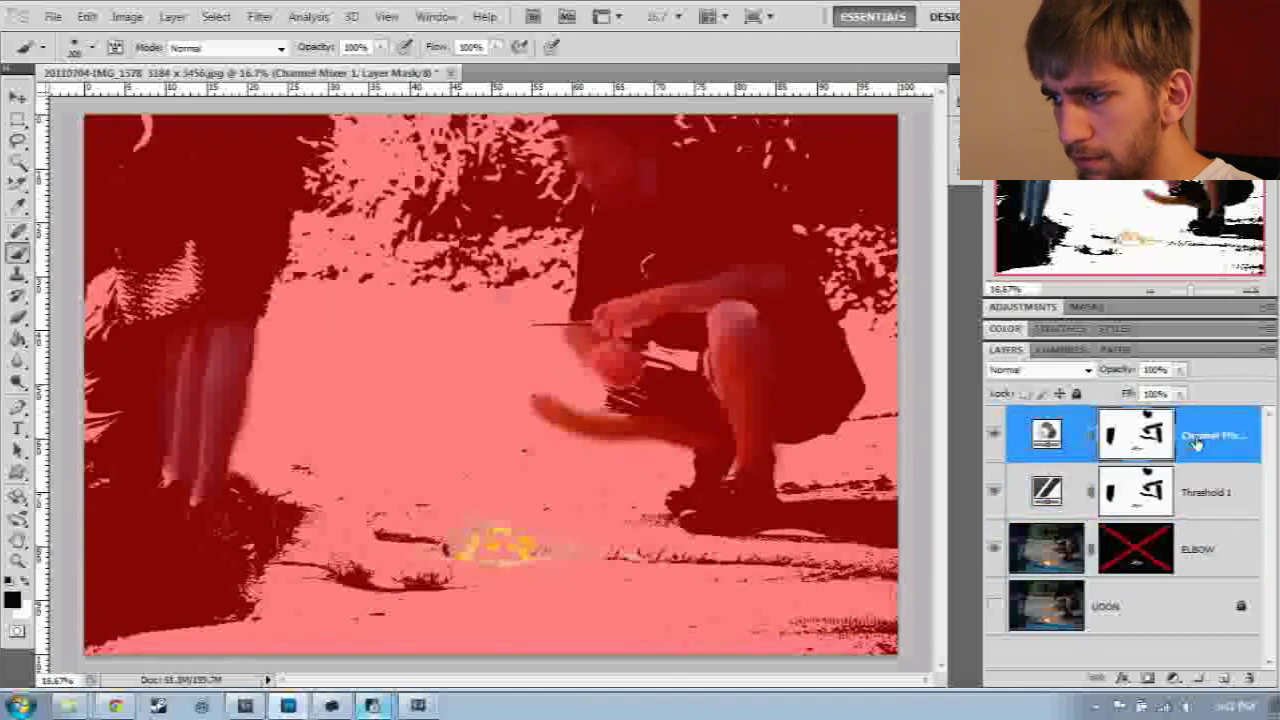
pyautogui.click(1040, 435)
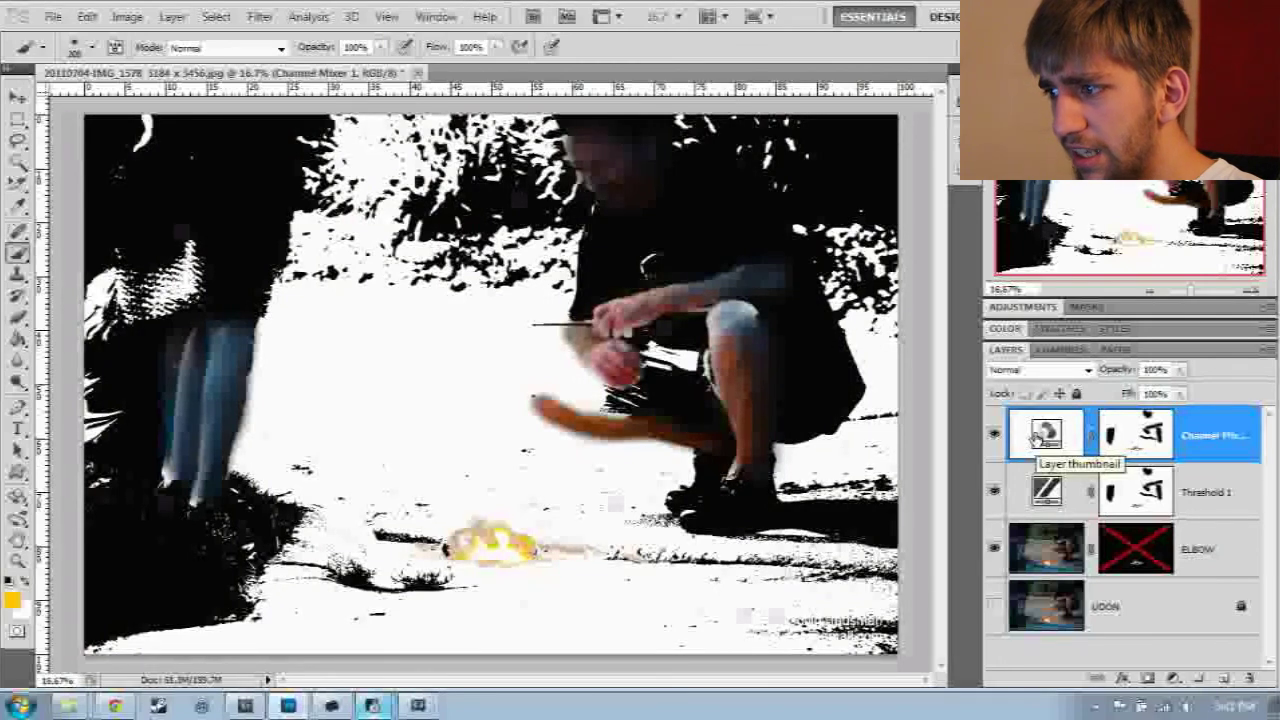
# Step: Try inverting the Threshold layer's mask, then restore it and select the Channel Mixer mask
pyautogui.click(1120, 484)
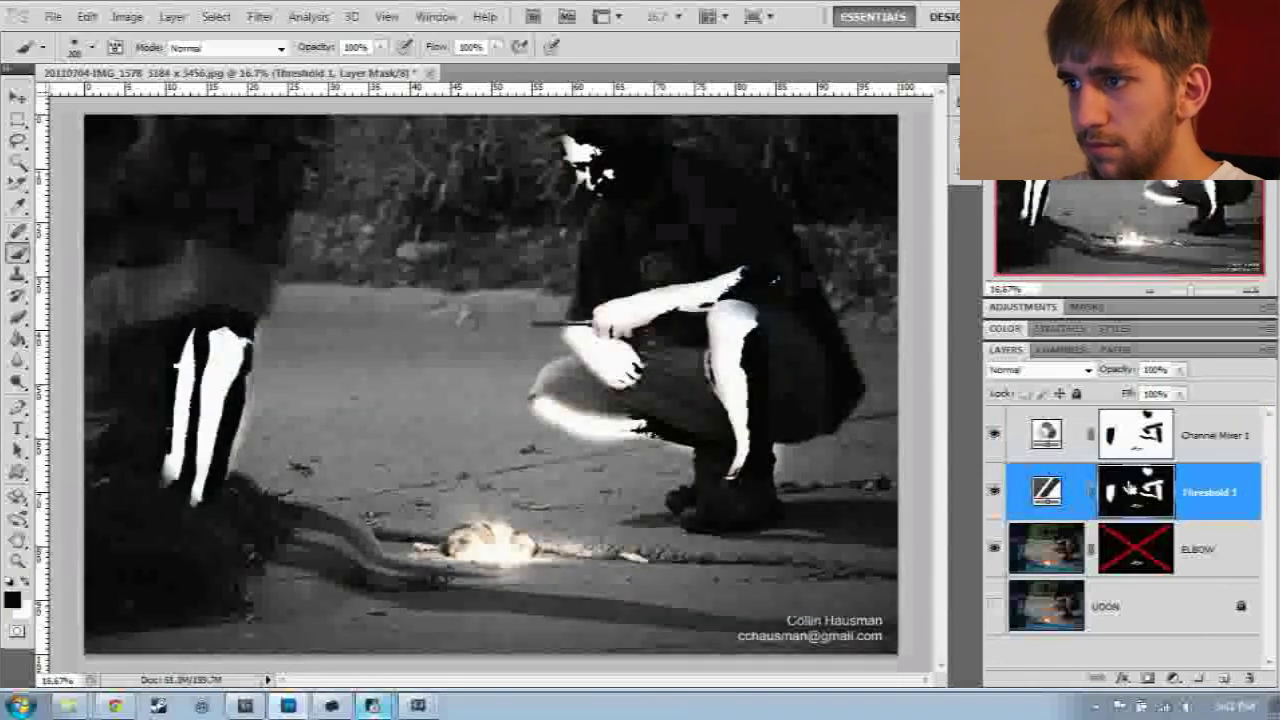
pyautogui.click(1135, 447)
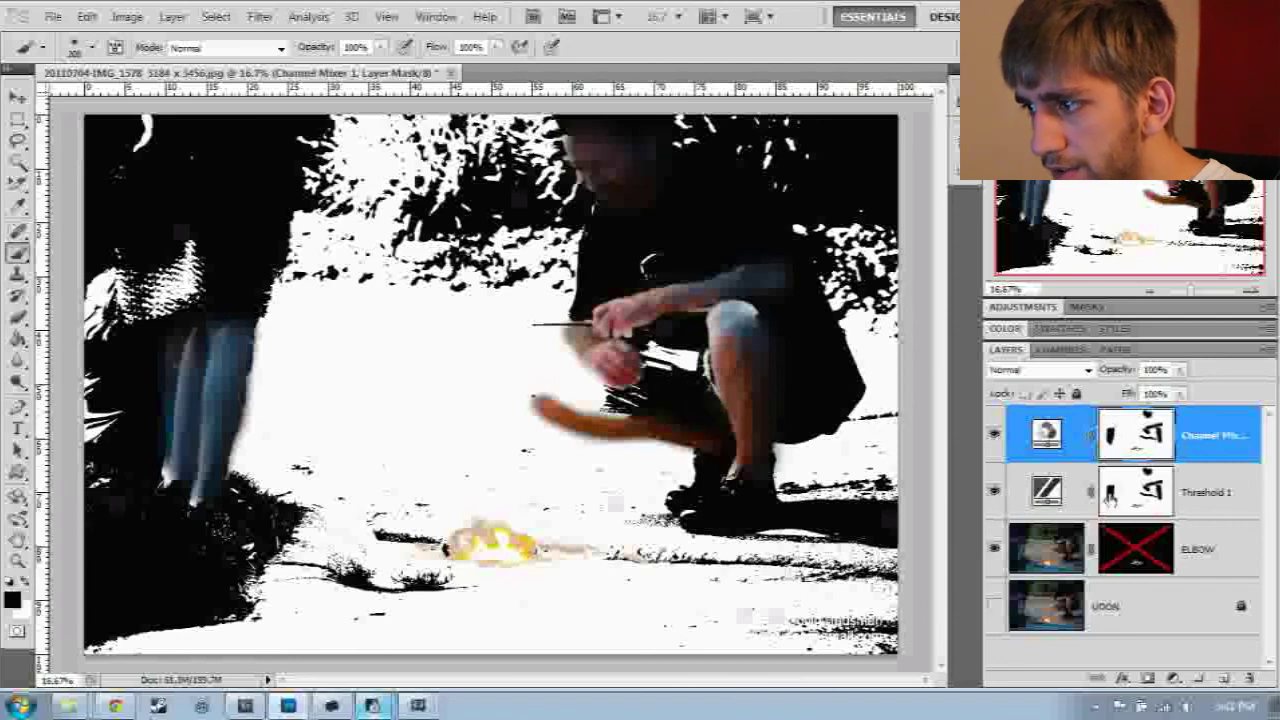
# Step: Make the Threshold mask active and paint black on it around the crouching man's leg
pyautogui.hotkey('alt', '[')
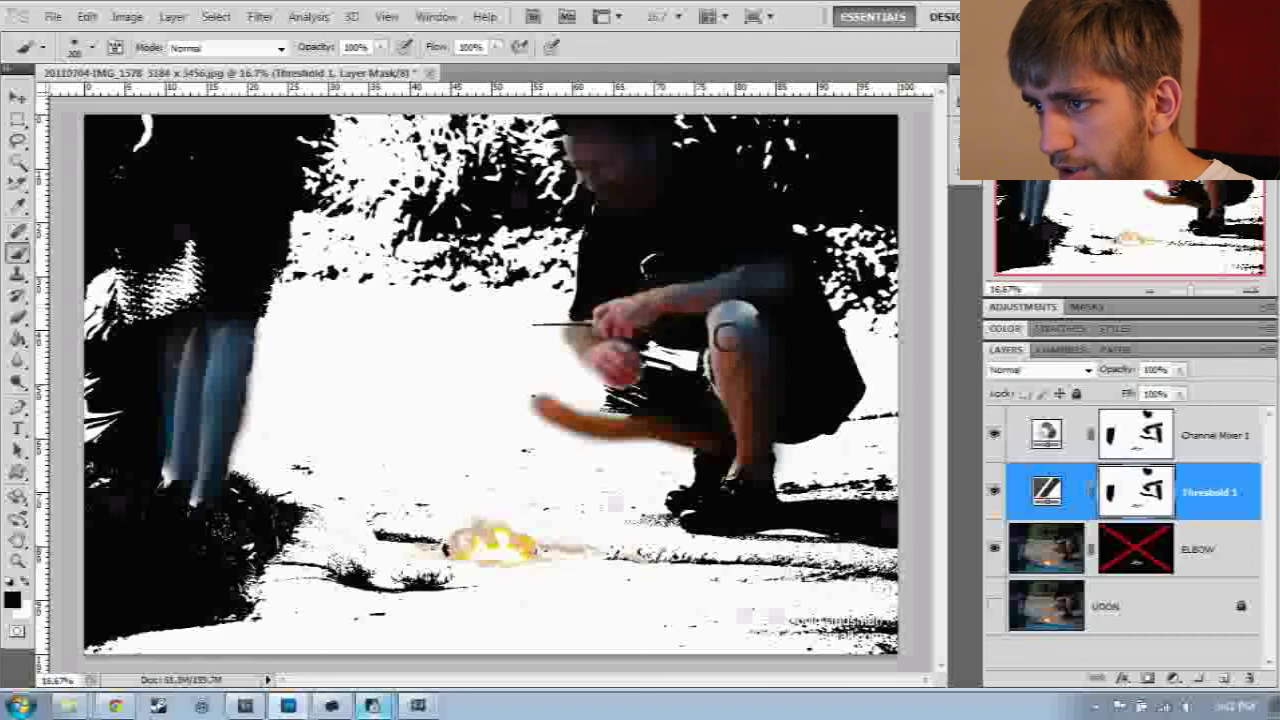
pyautogui.moveTo(735, 472); pyautogui.dragTo(711, 441)
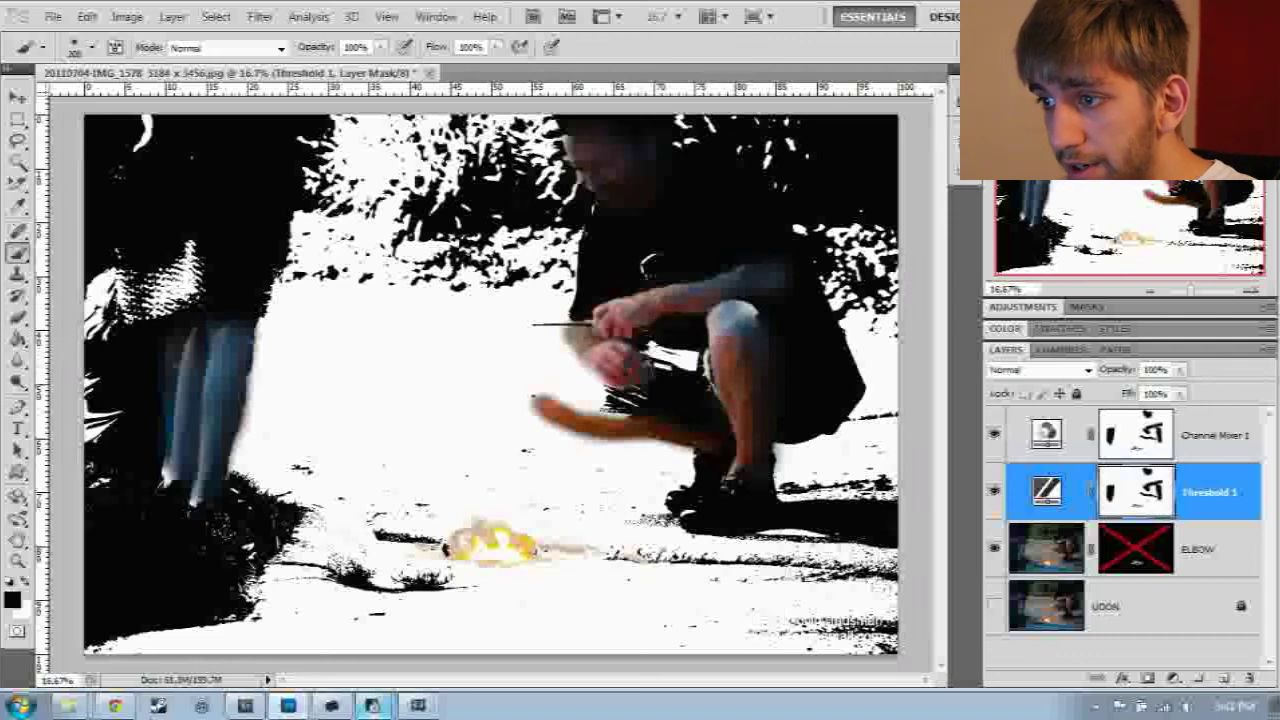